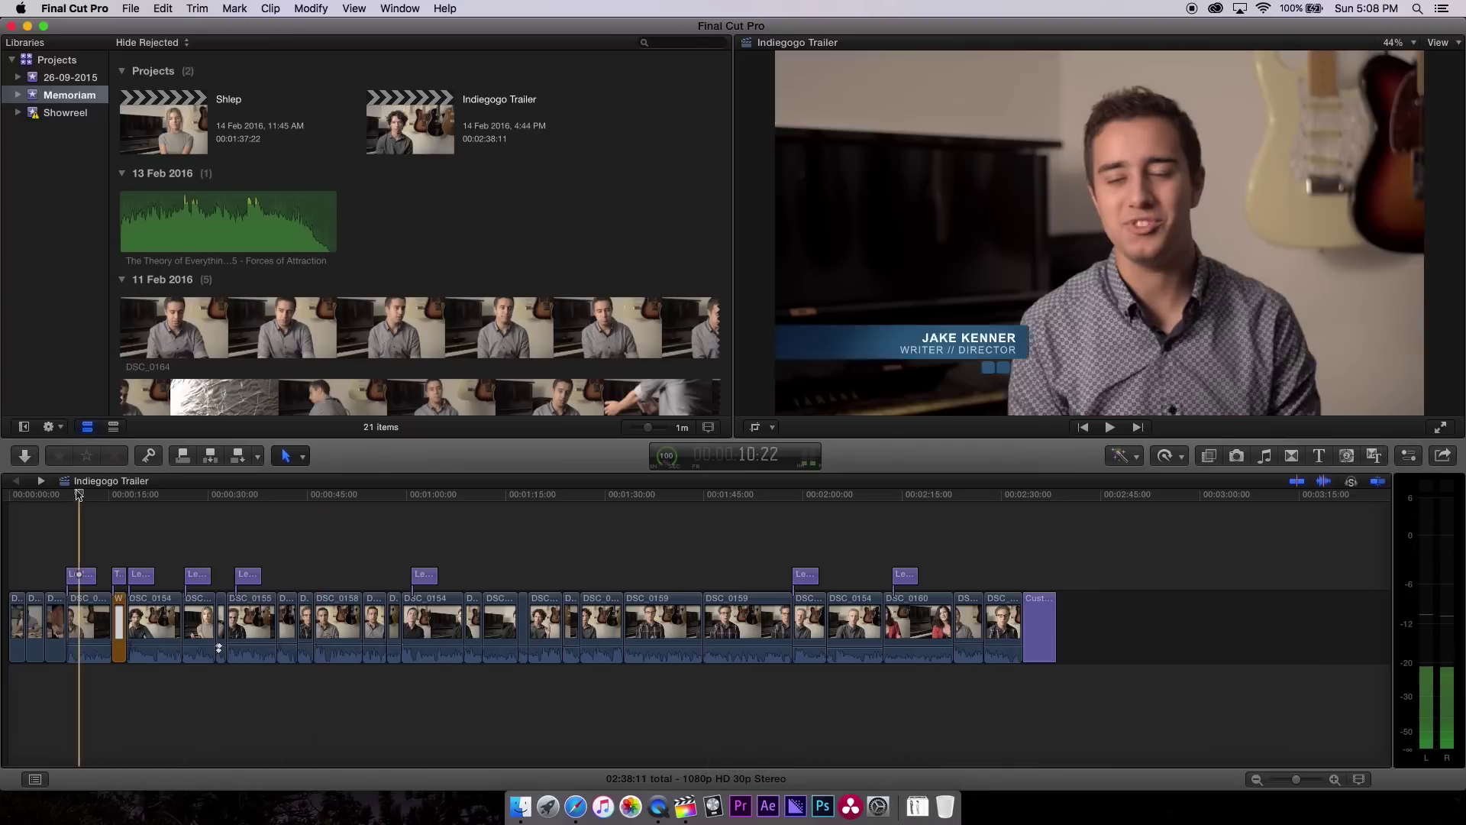
drag(78, 494, 66, 497)
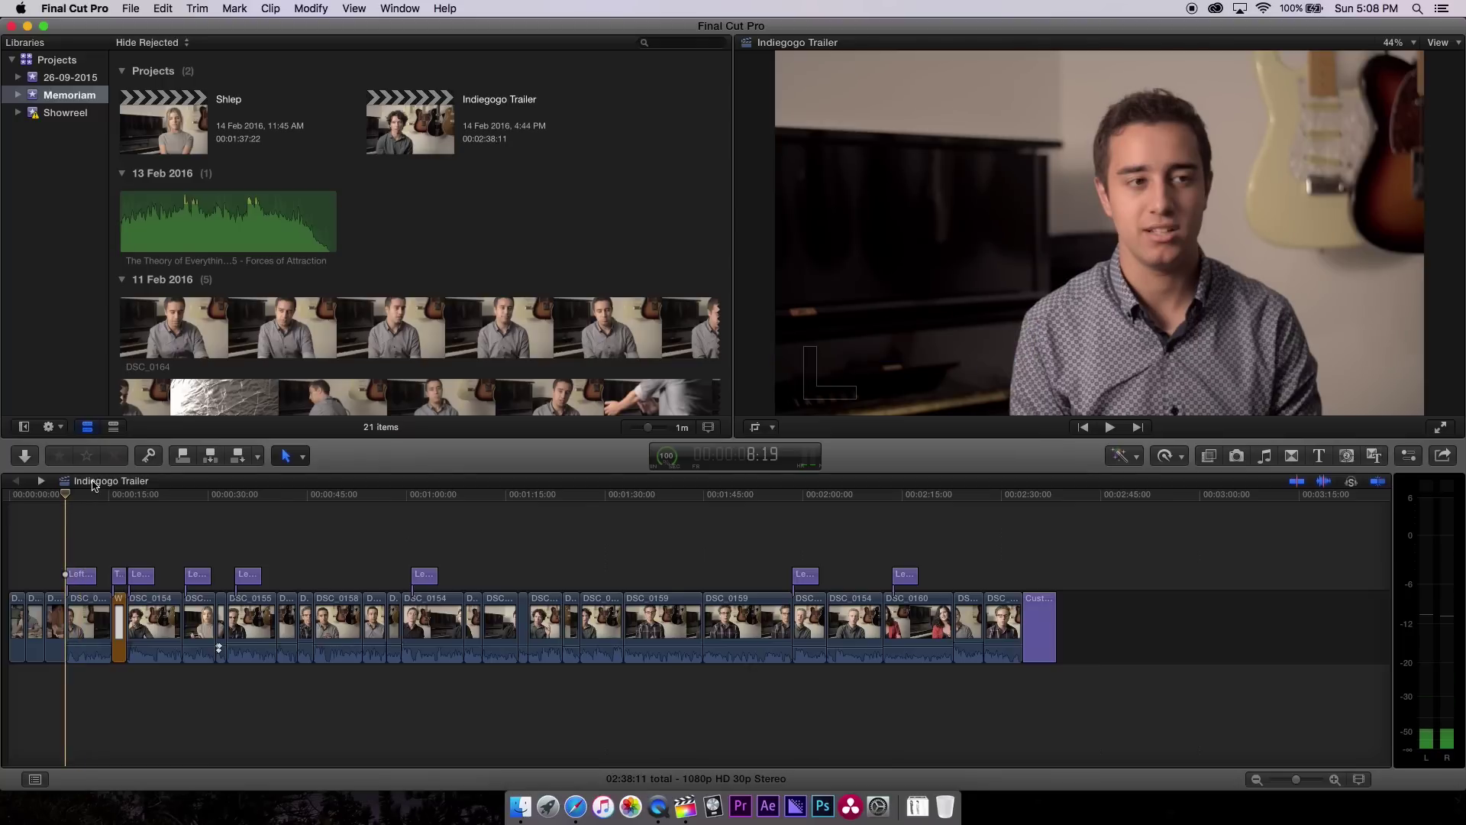
click(80, 497)
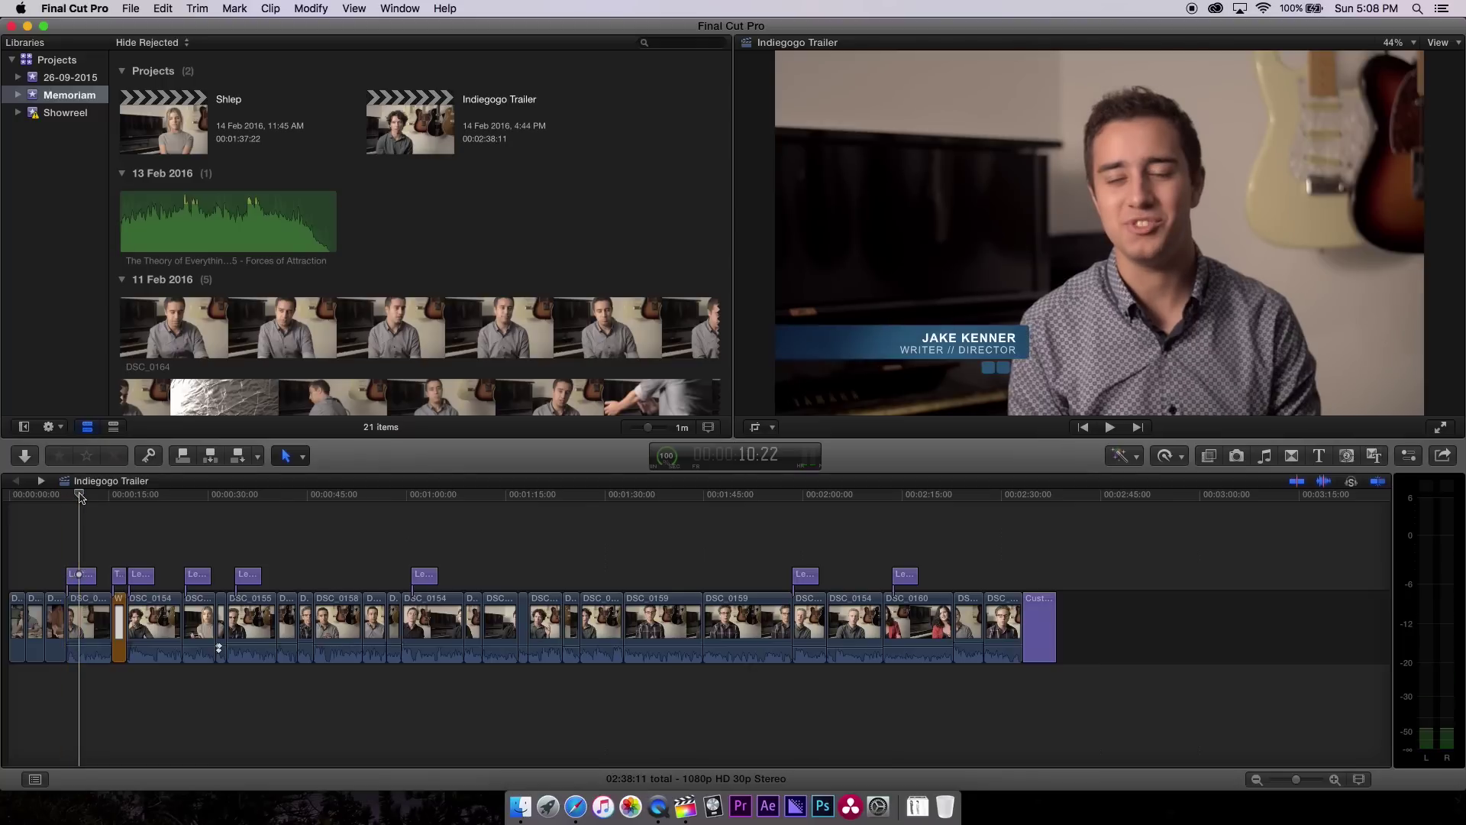
click(82, 497)
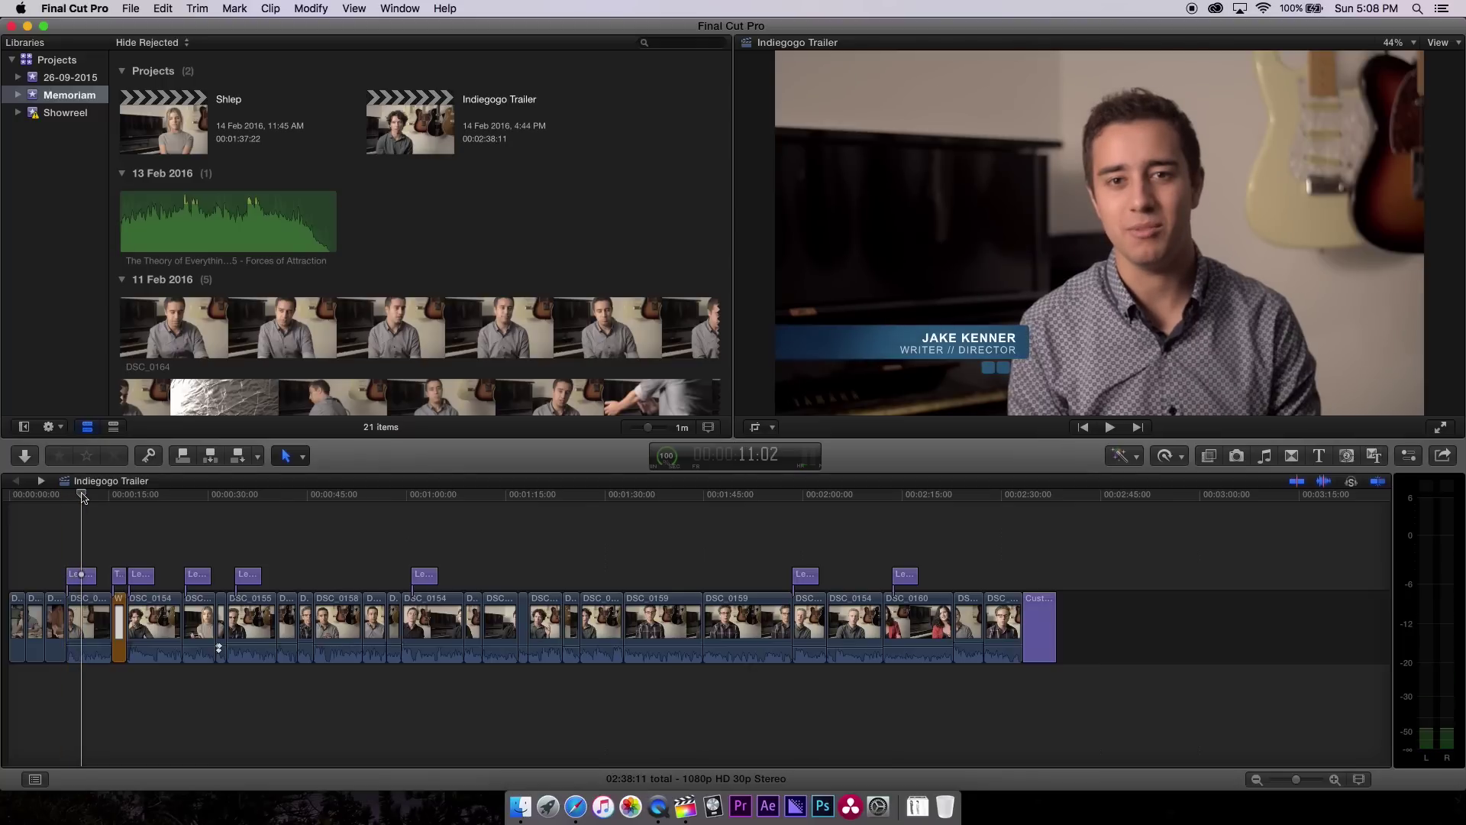
click(82, 497)
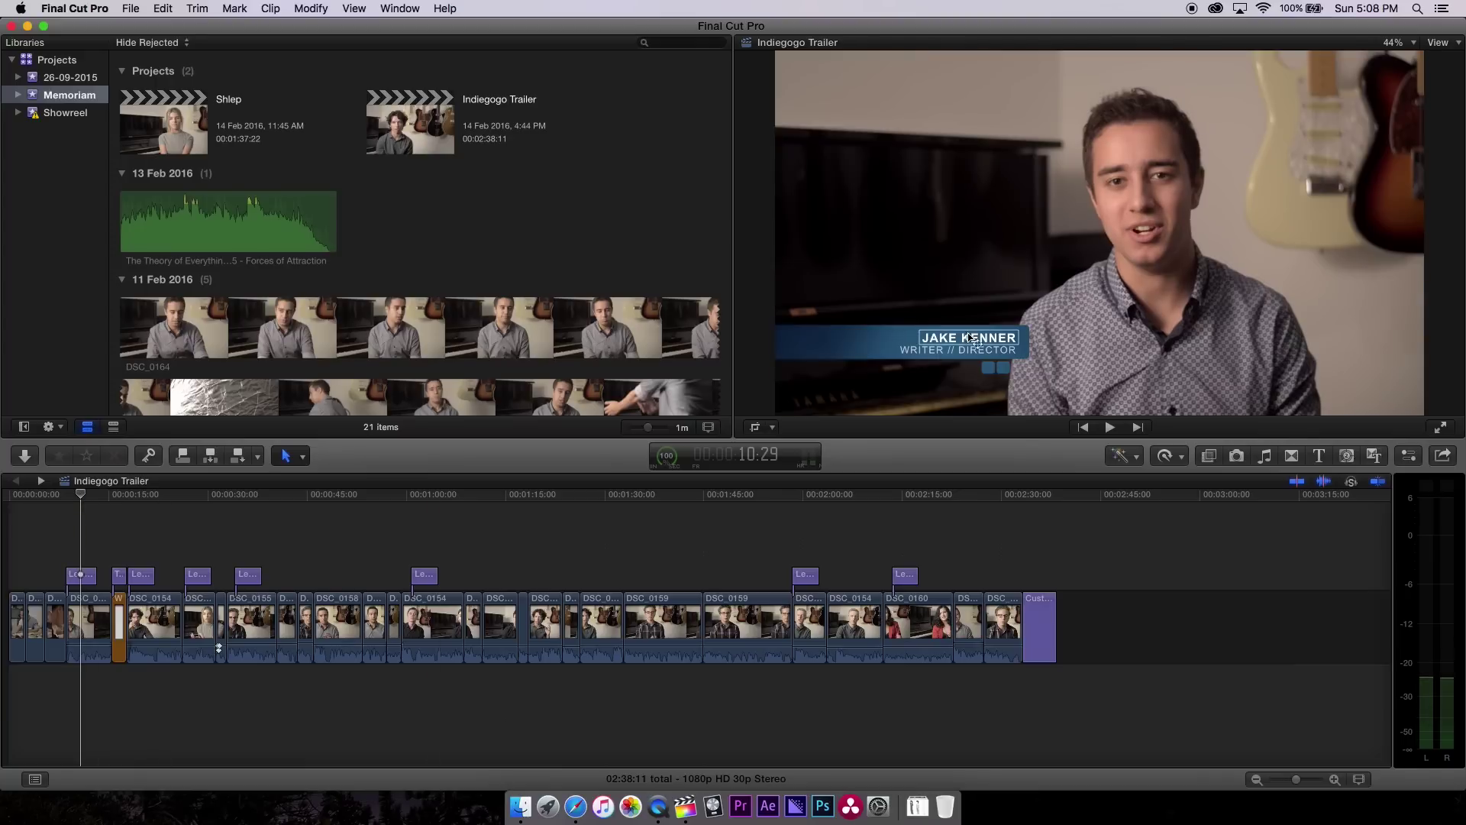
- Play the MEMORIAM title clip's animation and open its title text for editing
click(116, 574)
key(space)
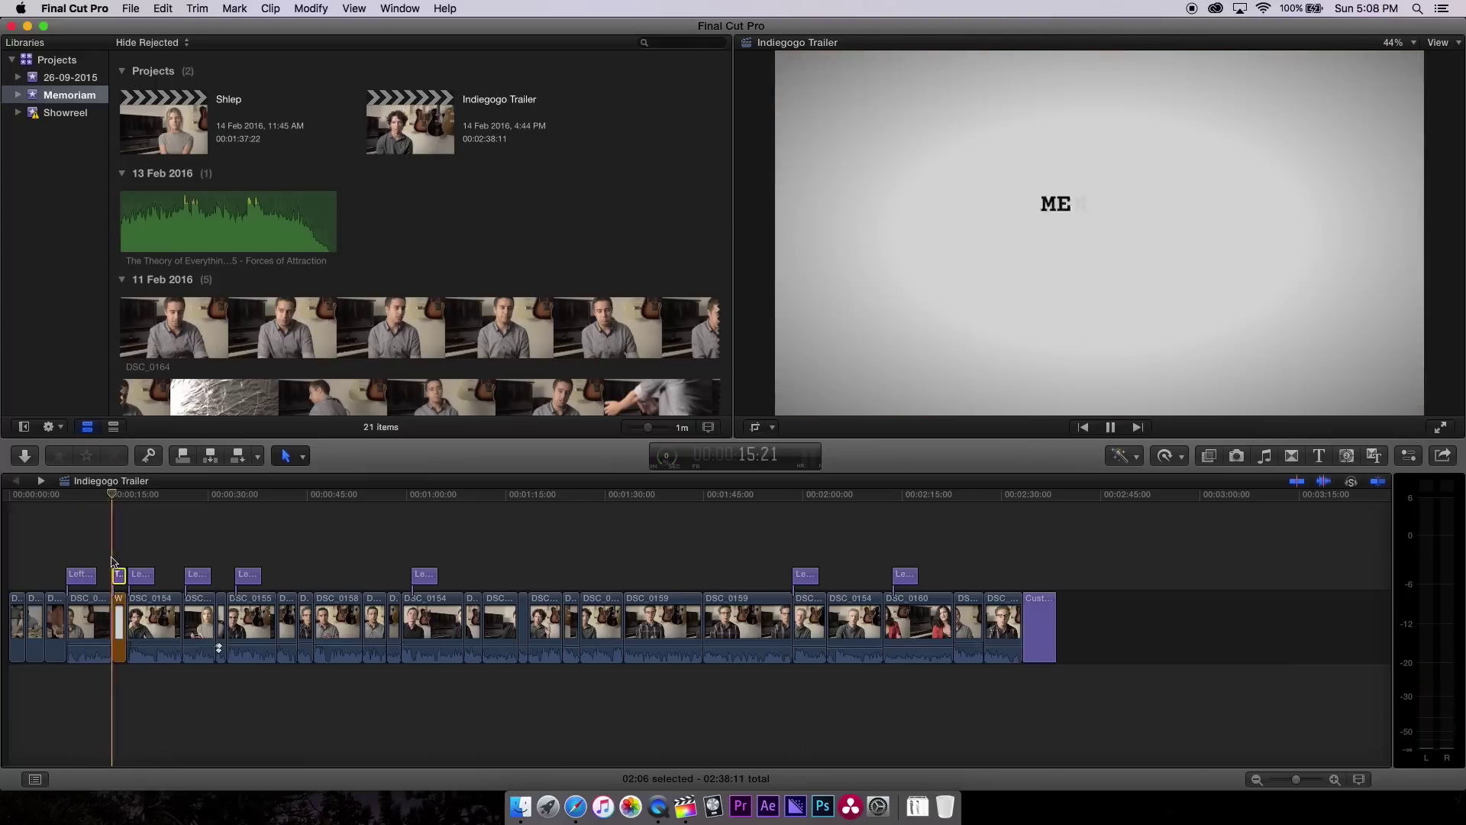
key(space)
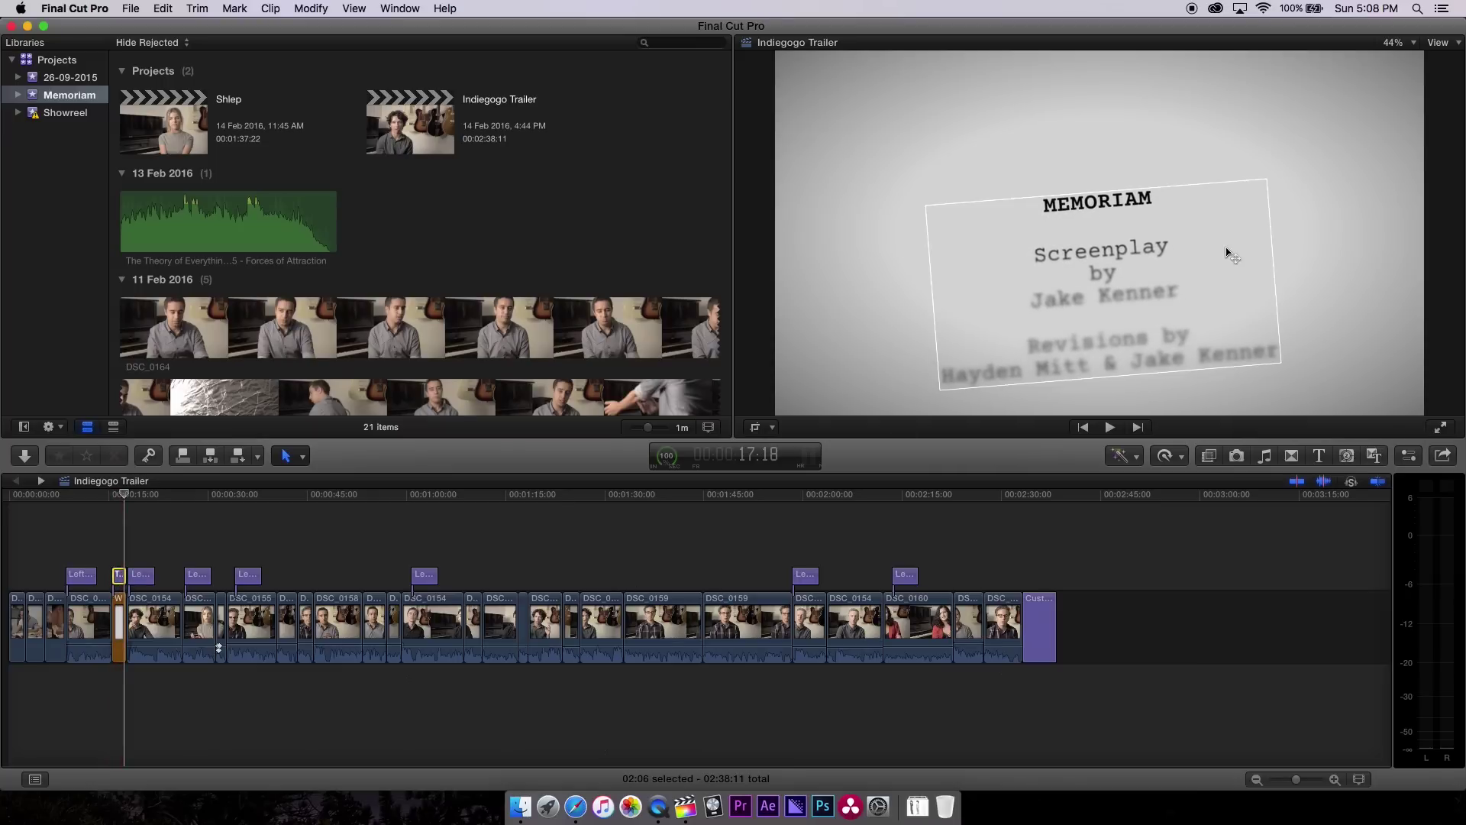
double_click(1157, 203)
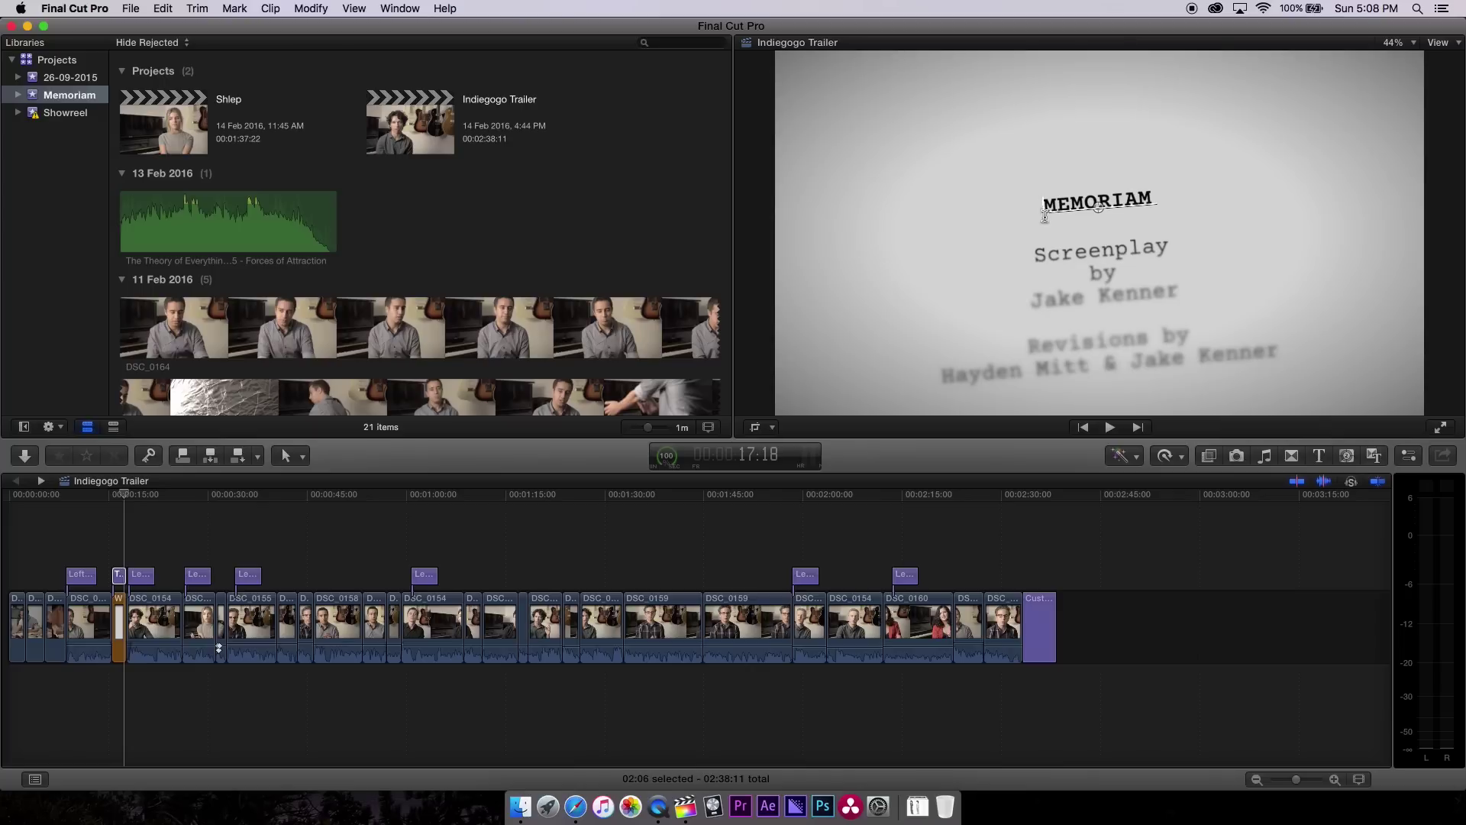
- Park the playhead near 2:00 and browse Lower Thirds titles, inspecting Tribute Left's options
click(806, 501)
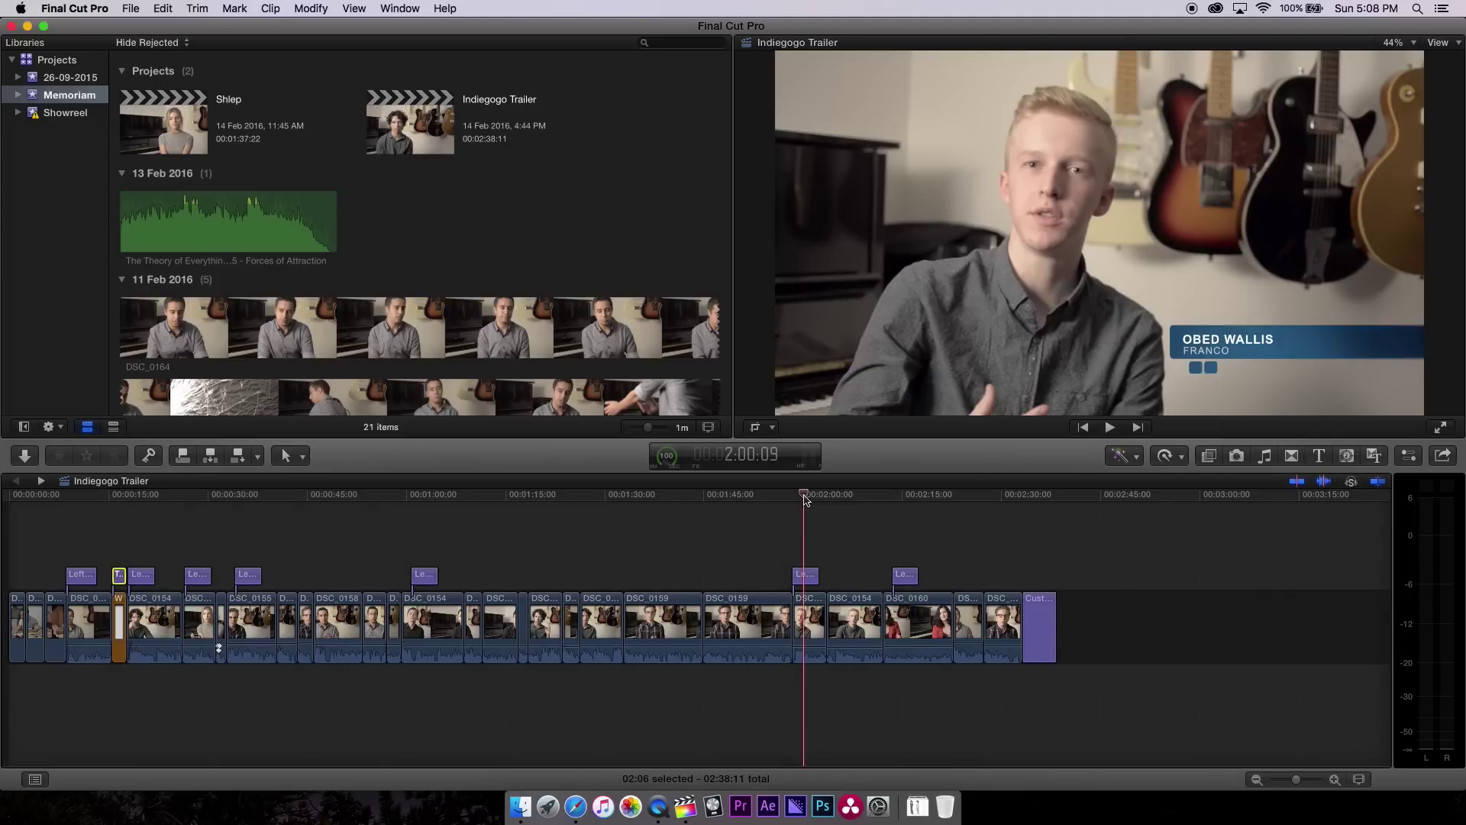
click(1321, 457)
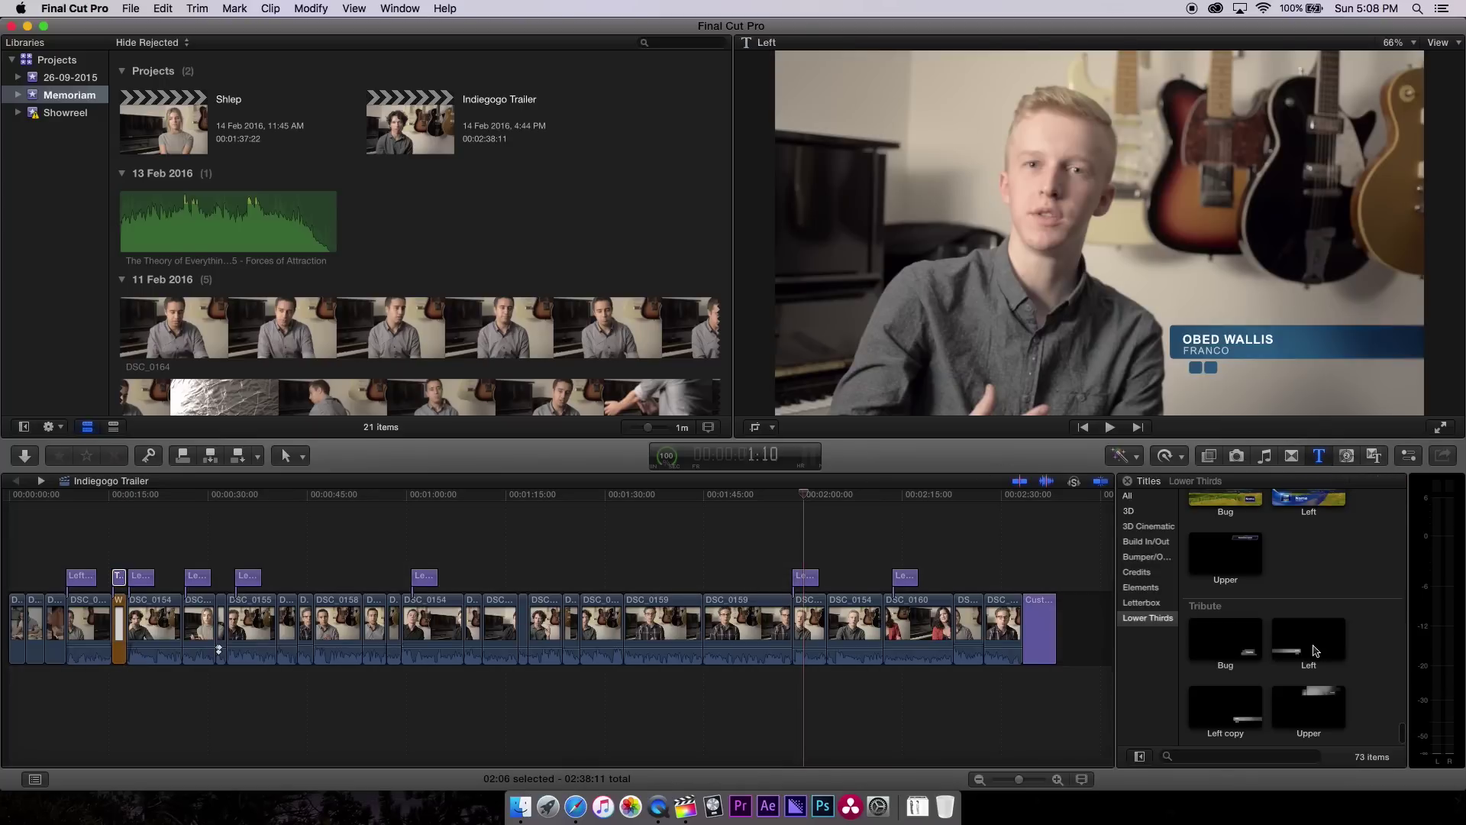
scroll(1288, 603, up, 3)
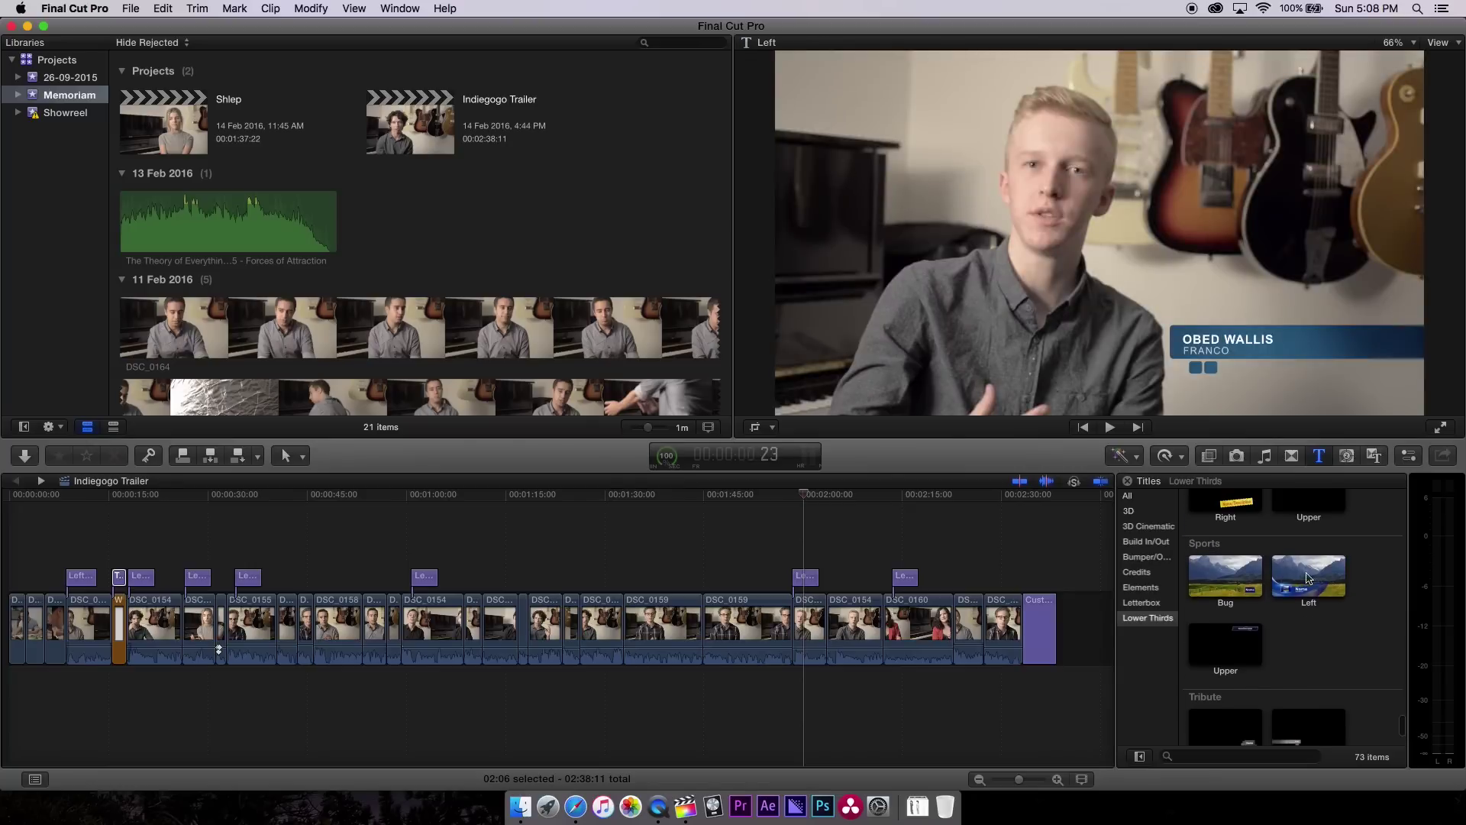
scroll(1367, 671, down, 3)
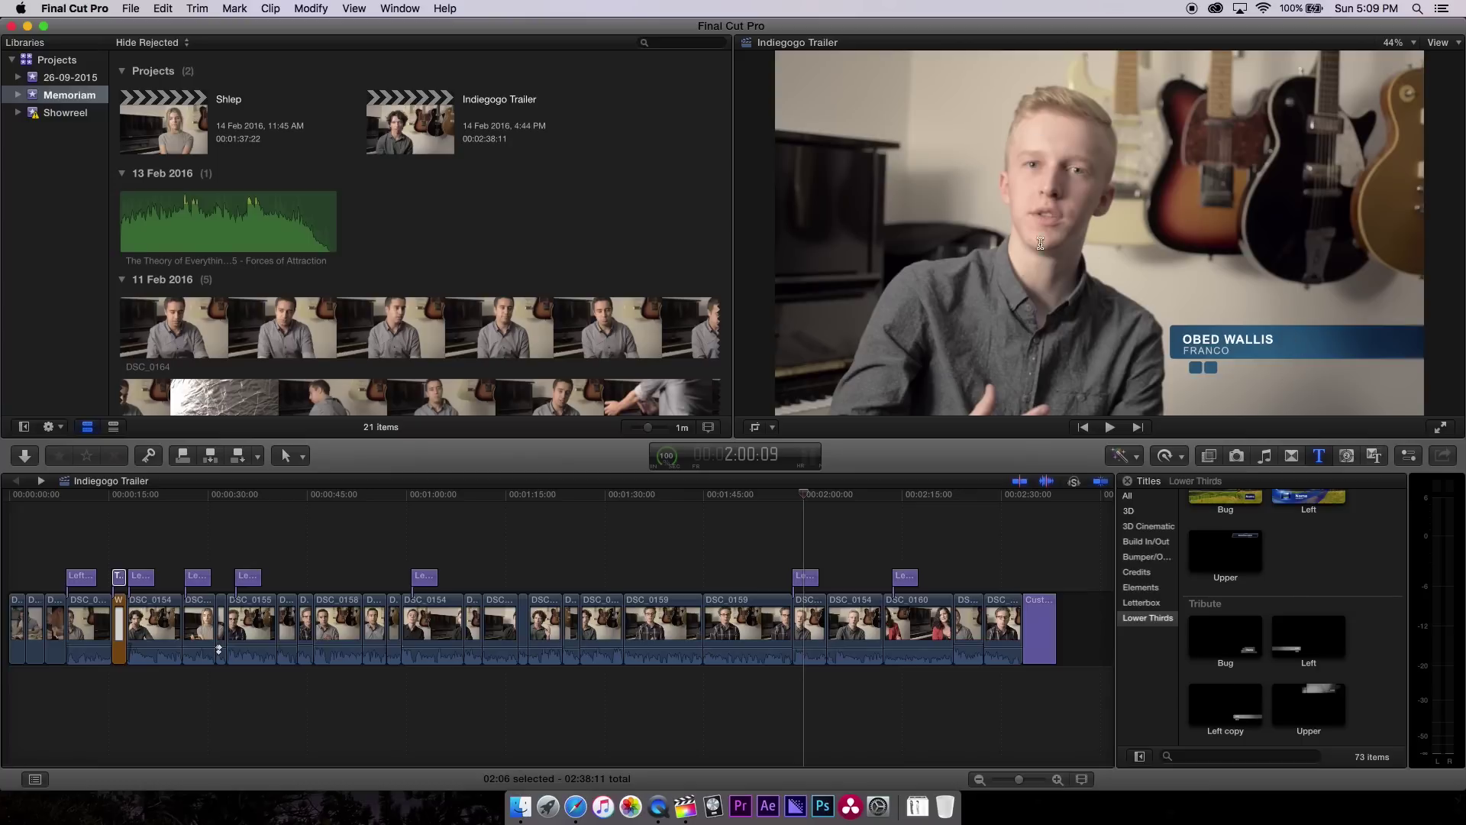
right_click(1297, 628)
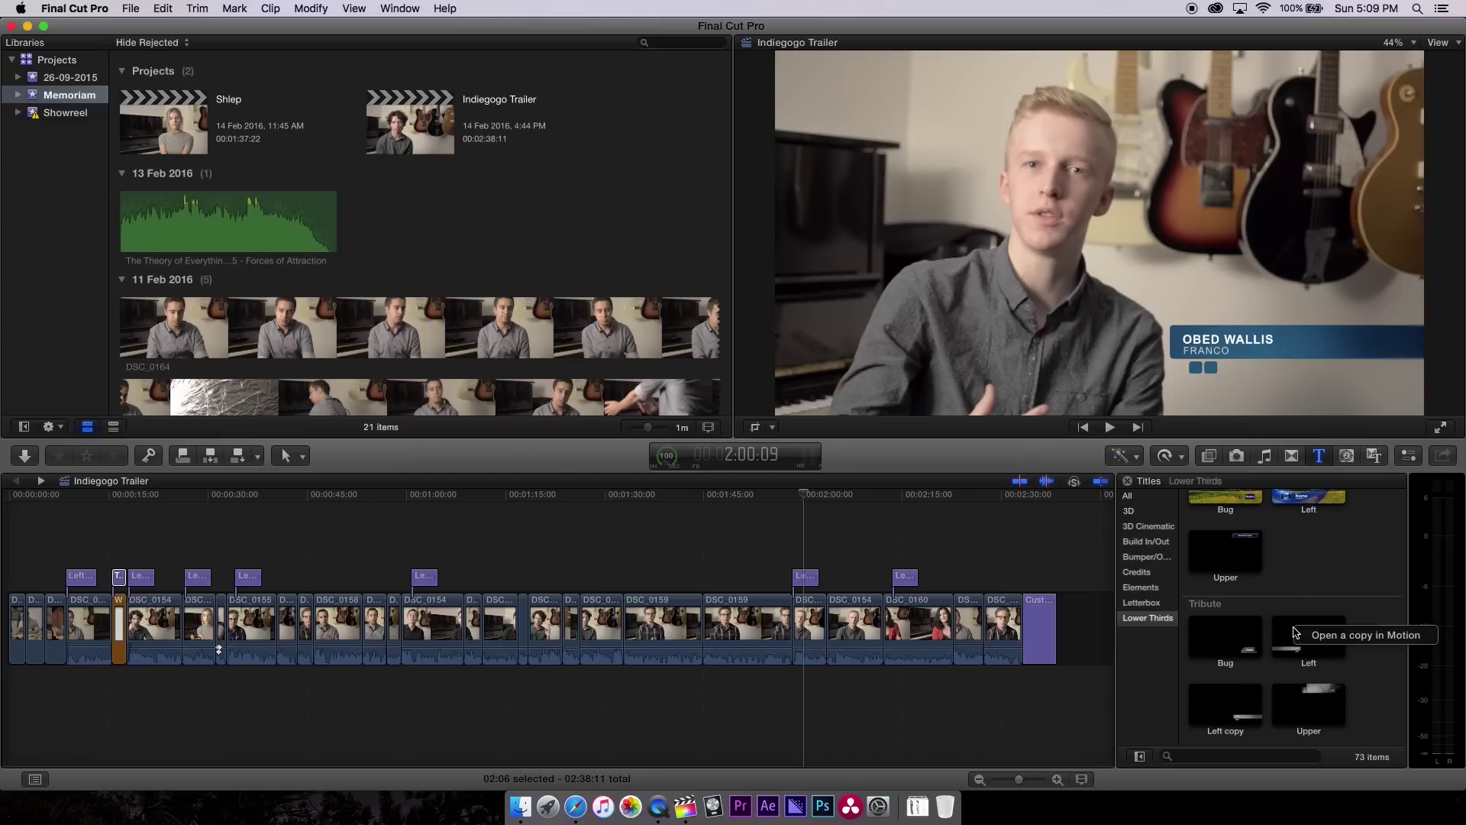
click(1274, 688)
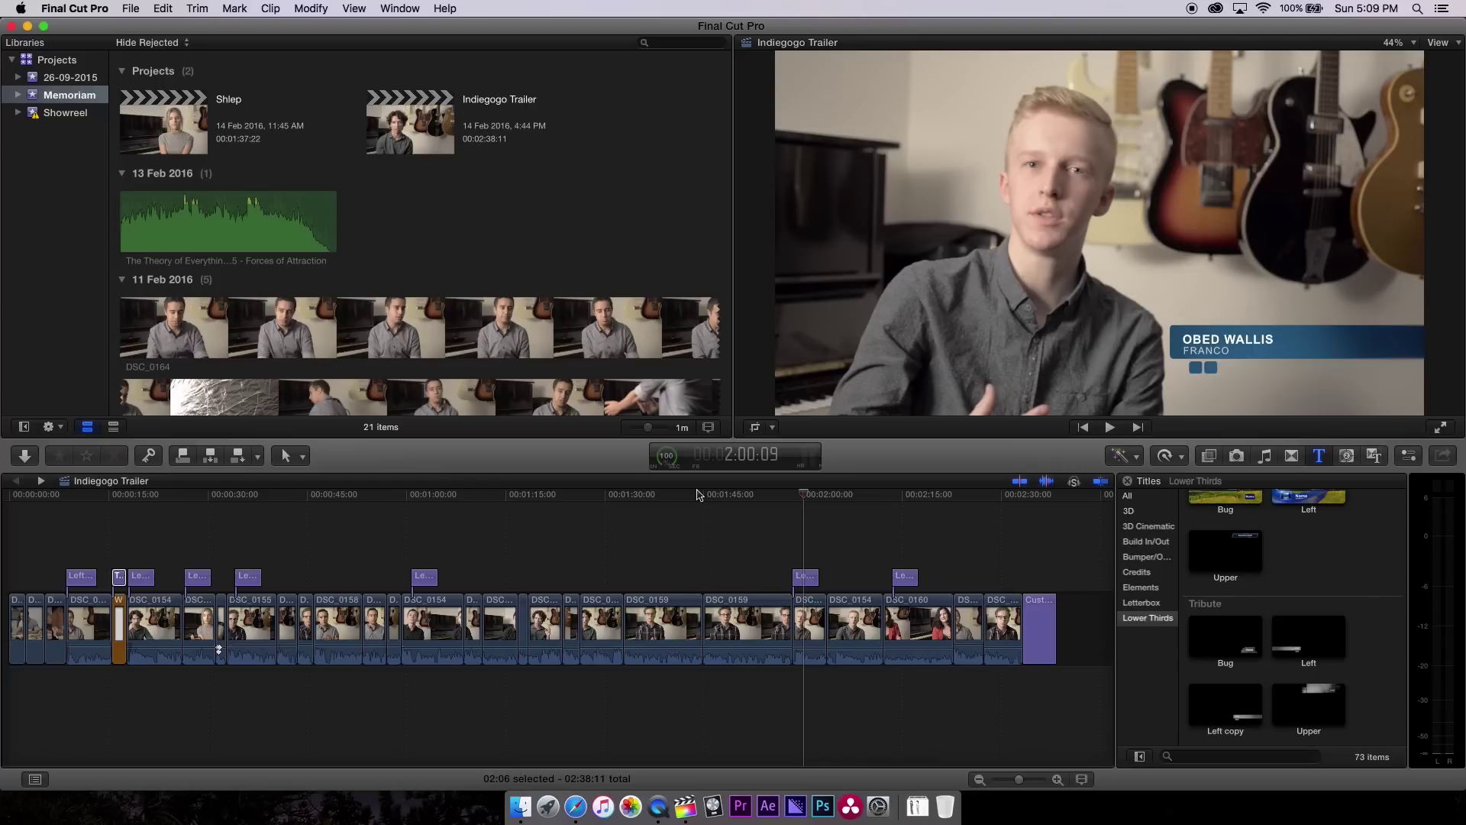
- Play the glasses speaker shot from 1:43, park at 1:45, close titles, select DSC_0159
drag(698, 494, 695, 498)
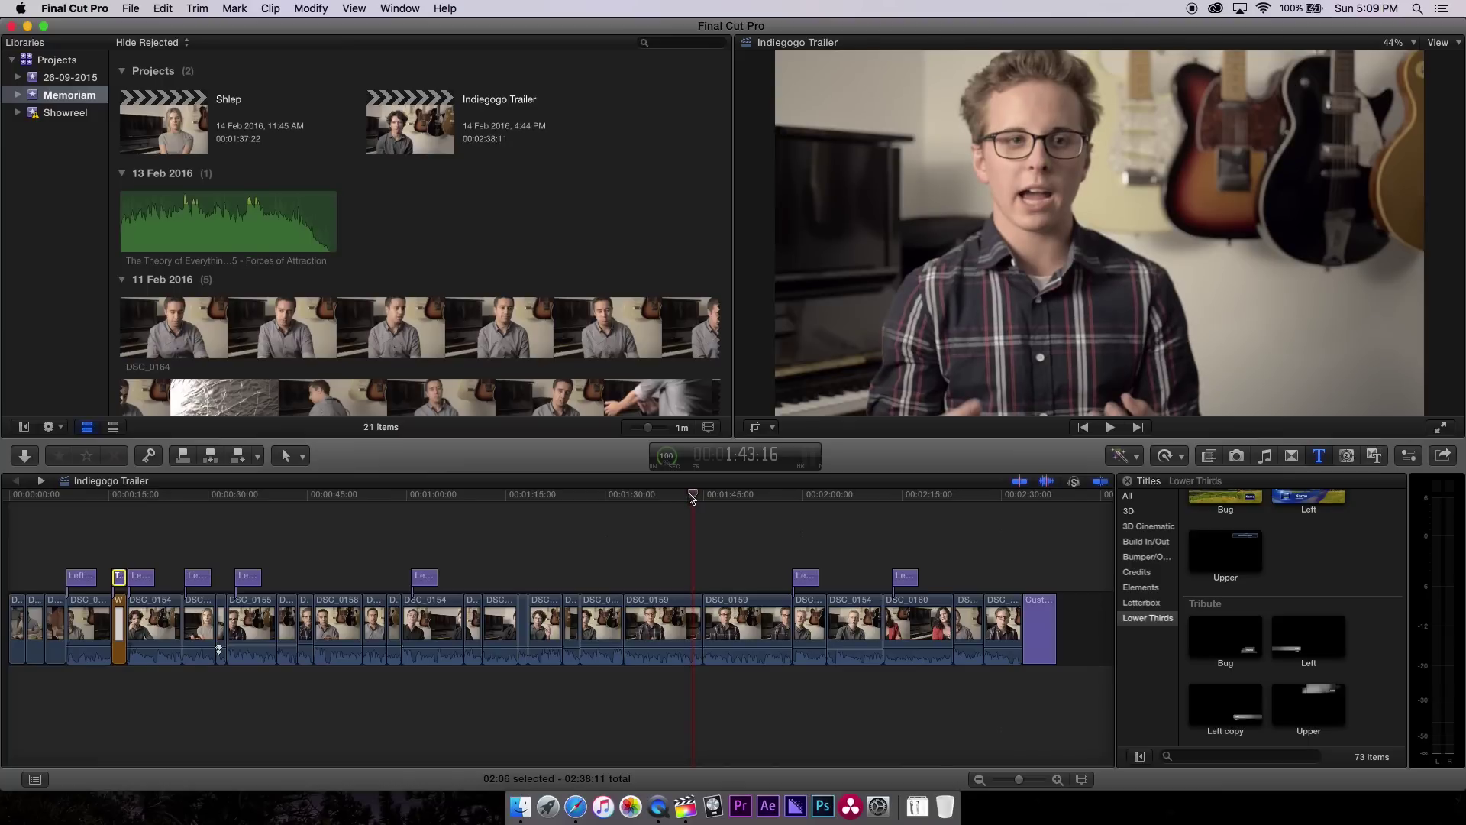
key(space)
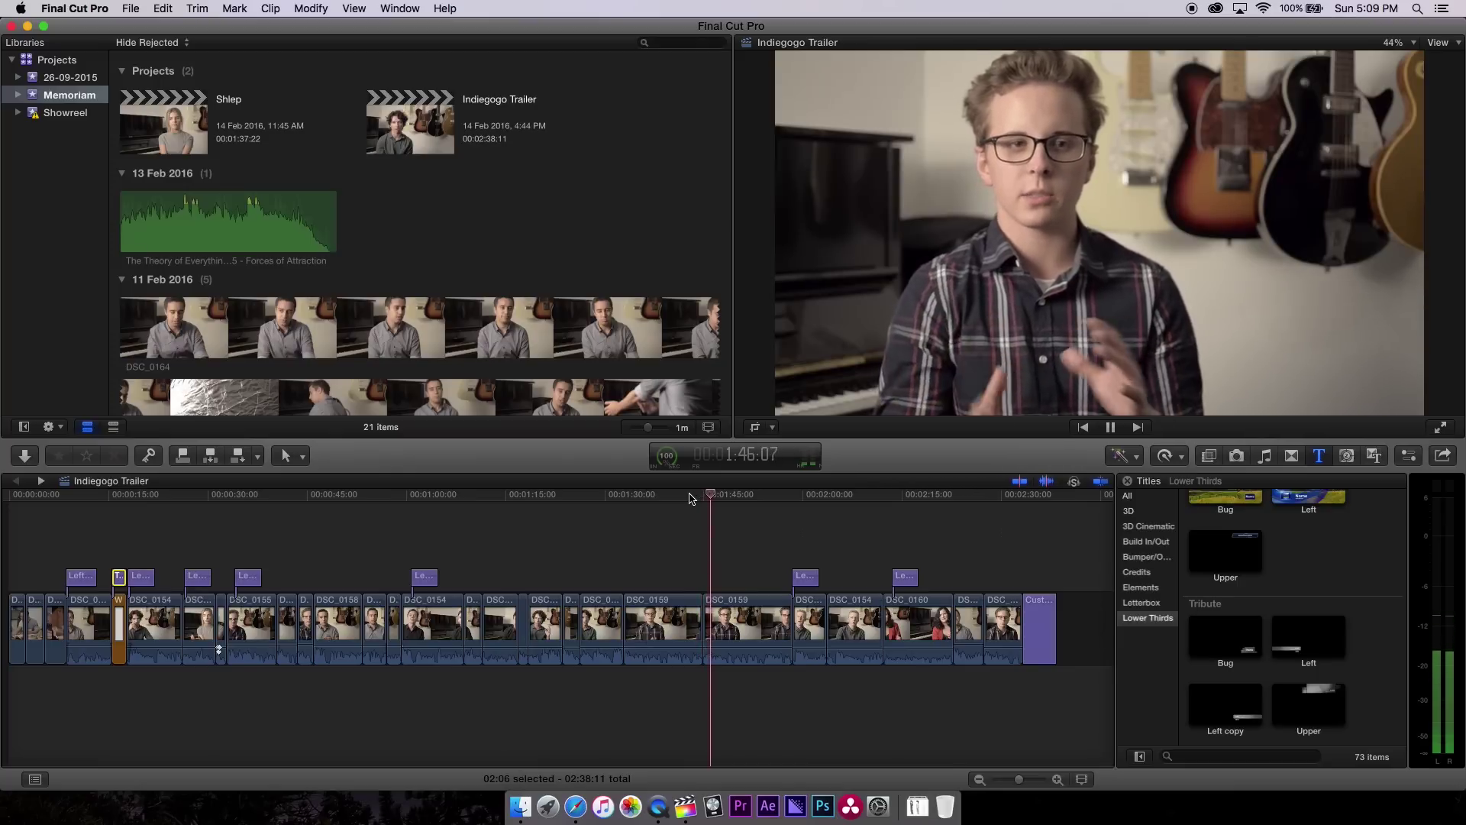
key(space)
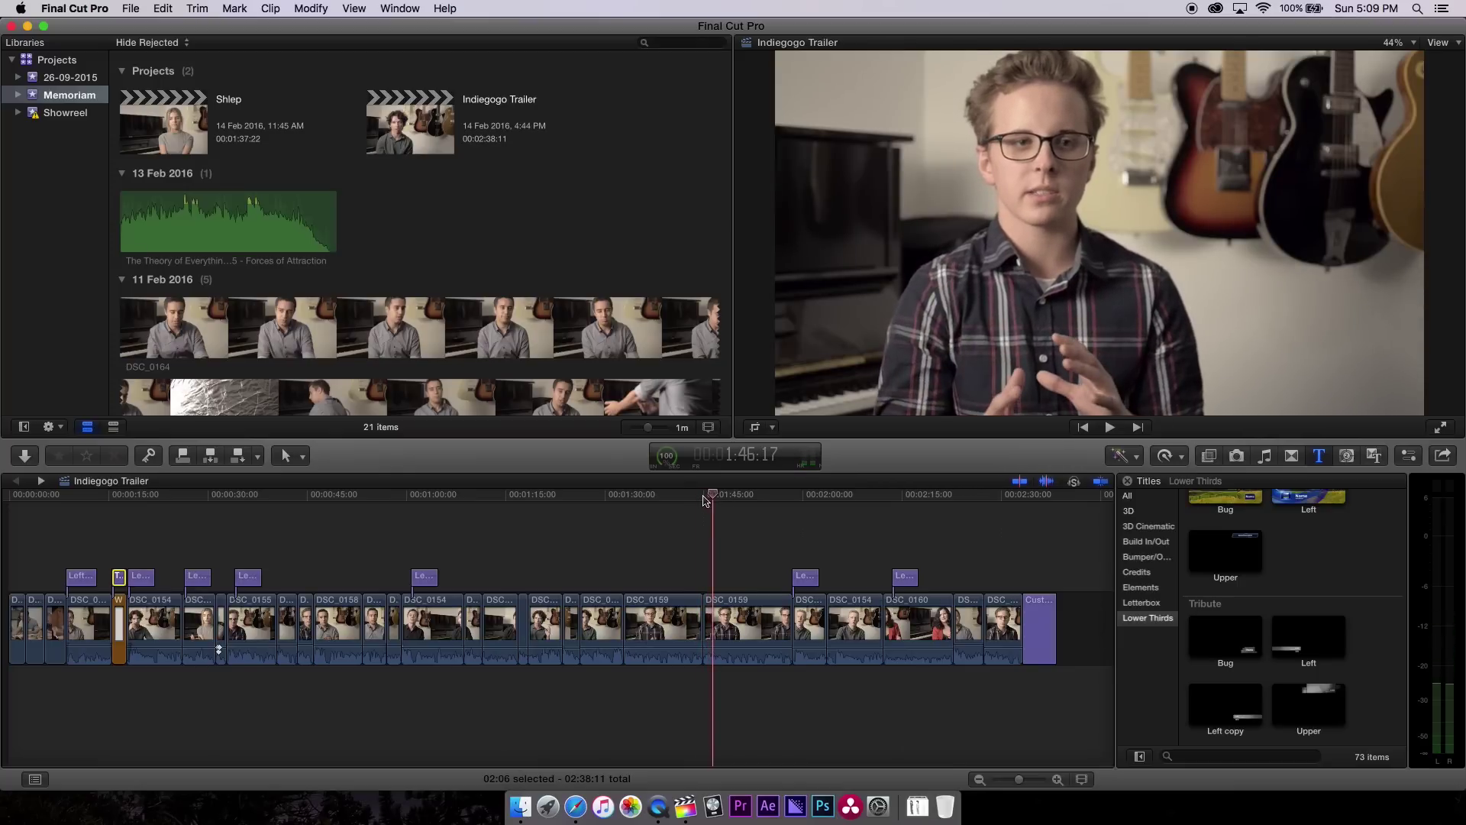
click(702, 496)
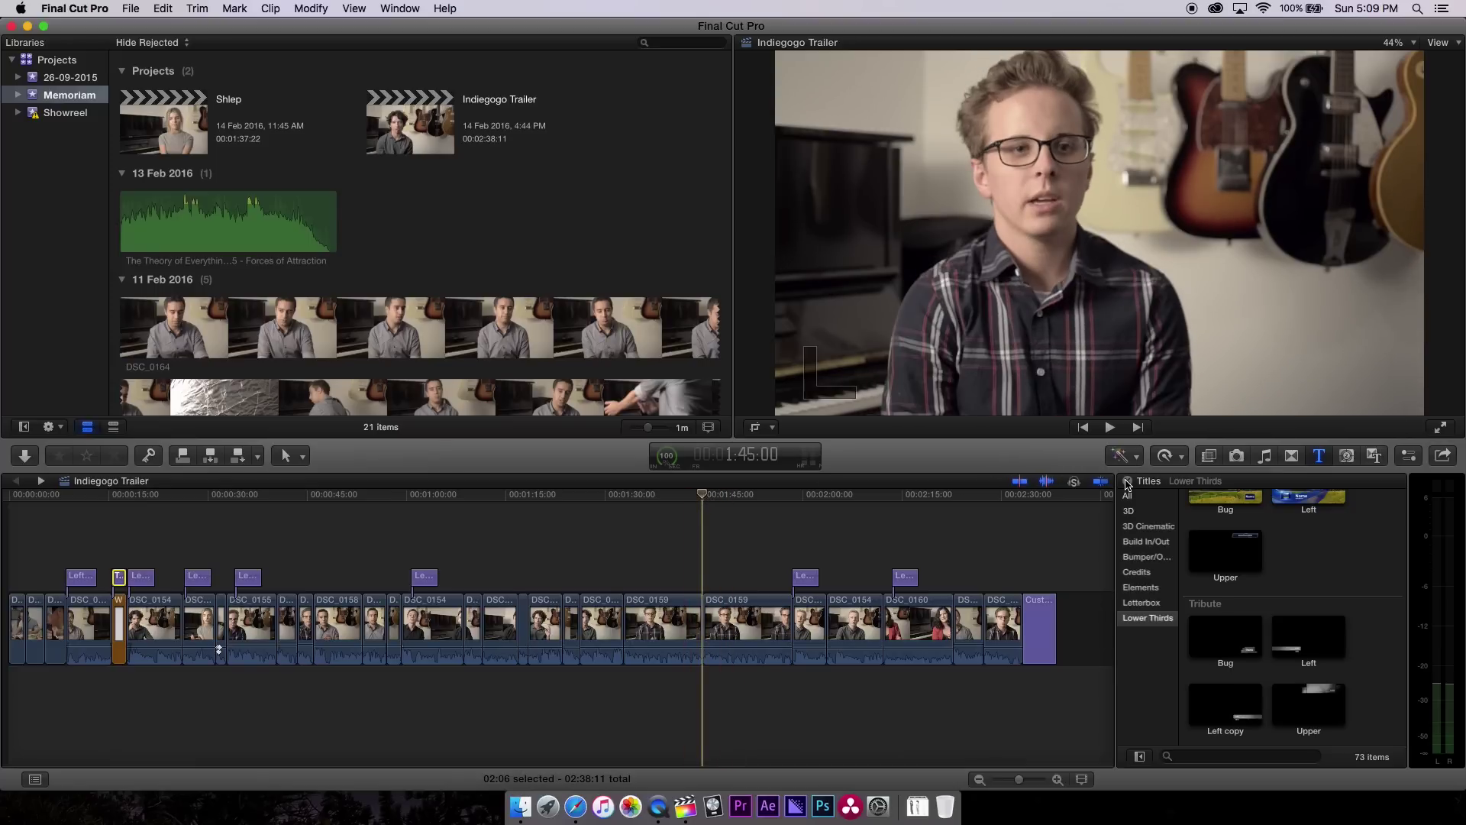
click(1126, 483)
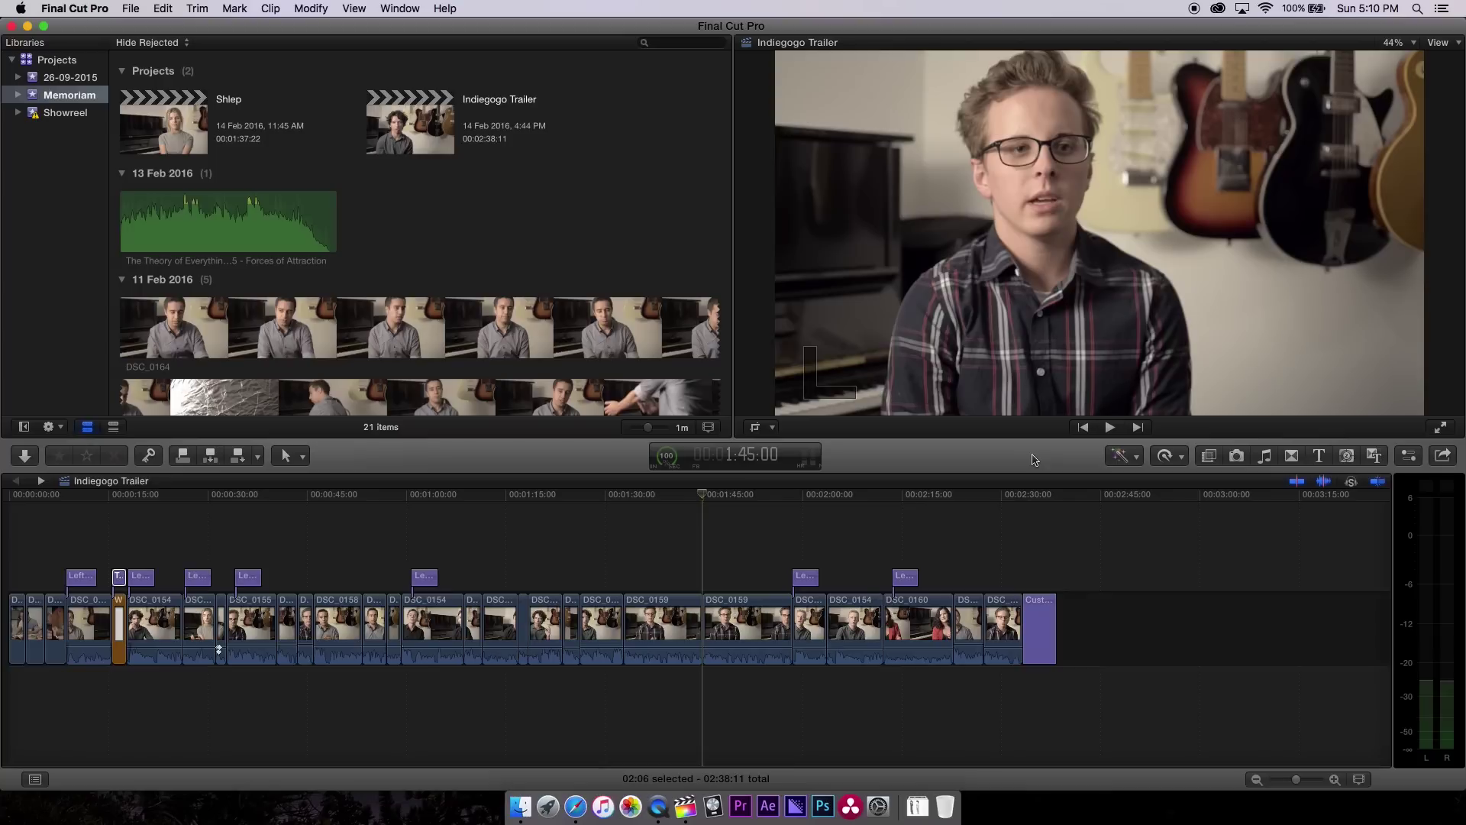
click(687, 620)
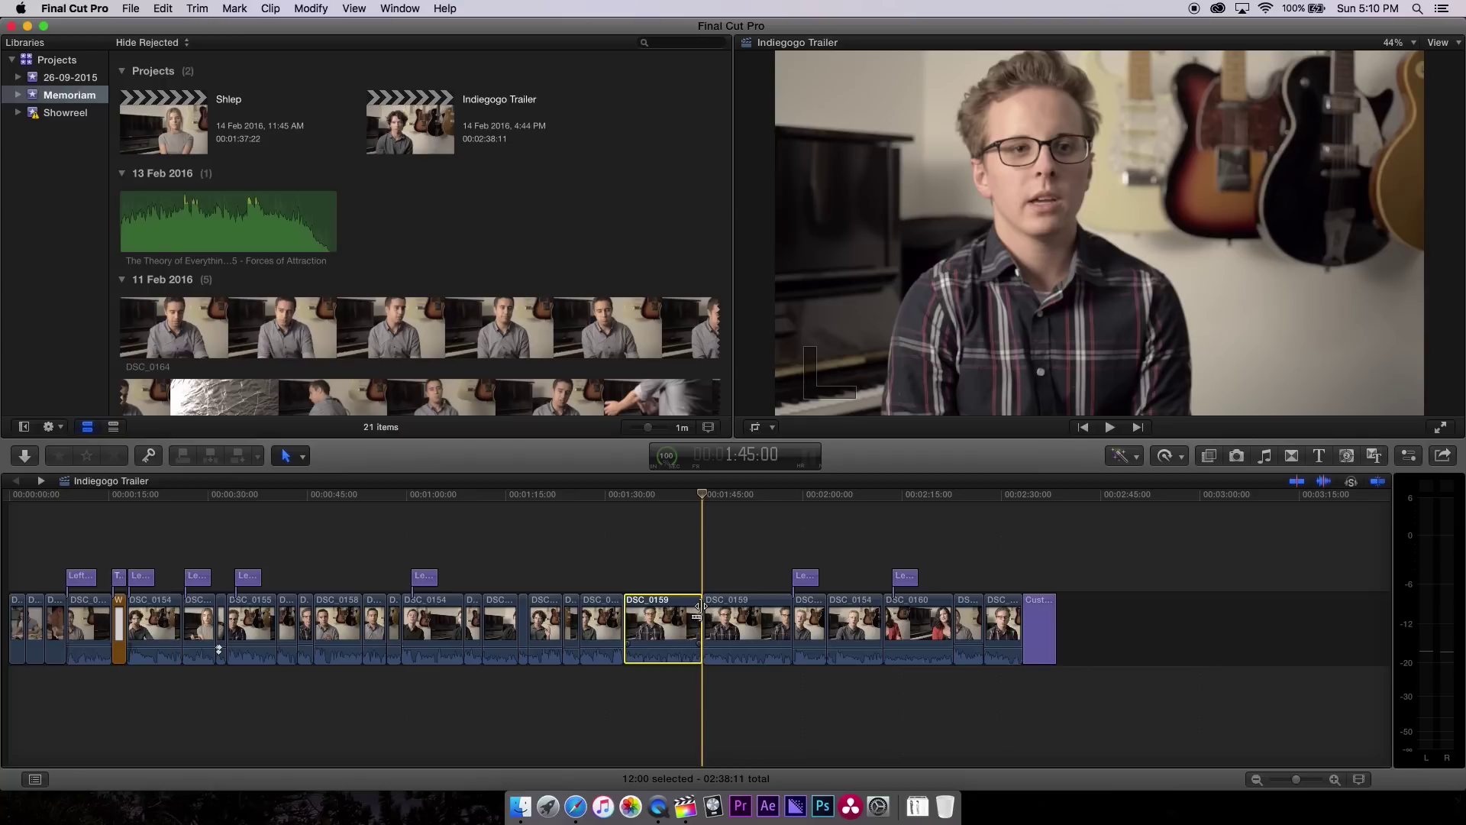
- Export the project as XML named 'Indiegogo Trailer (FCPX)' into Post Production
click(6, 498)
click(138, 8)
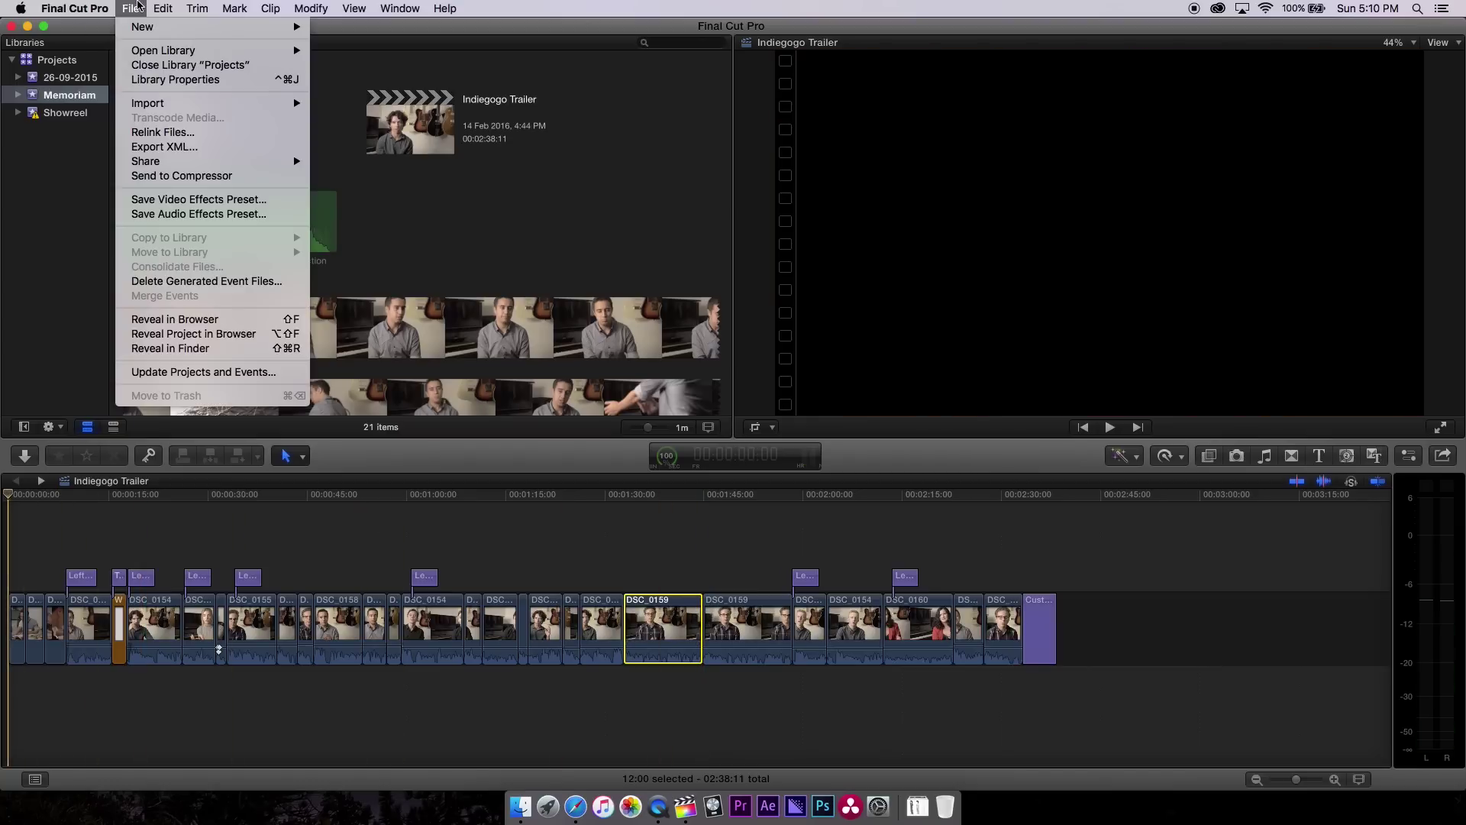
click(164, 147)
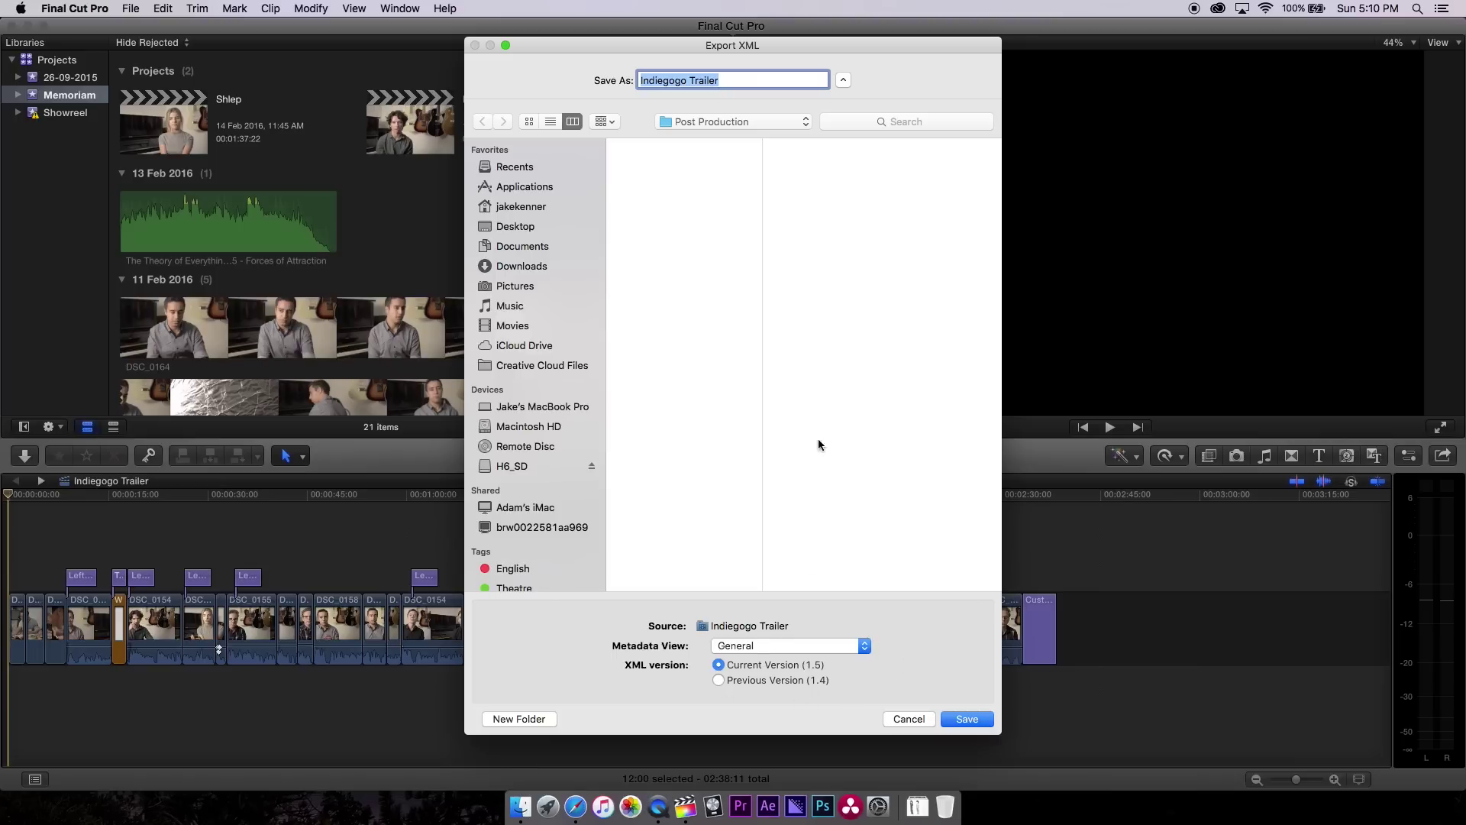
click(758, 80)
text(()
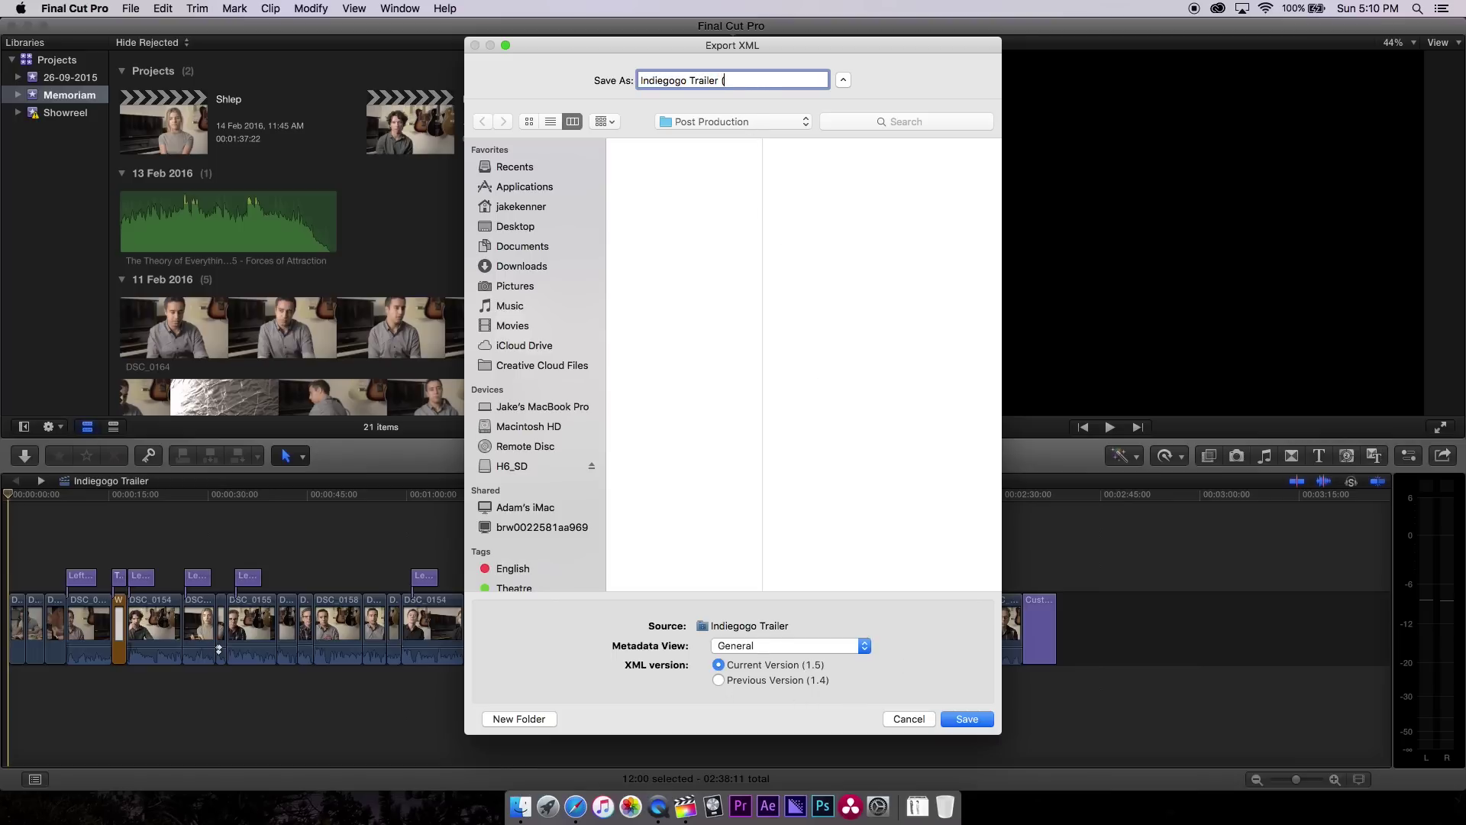
text(FCPX)
click(983, 721)
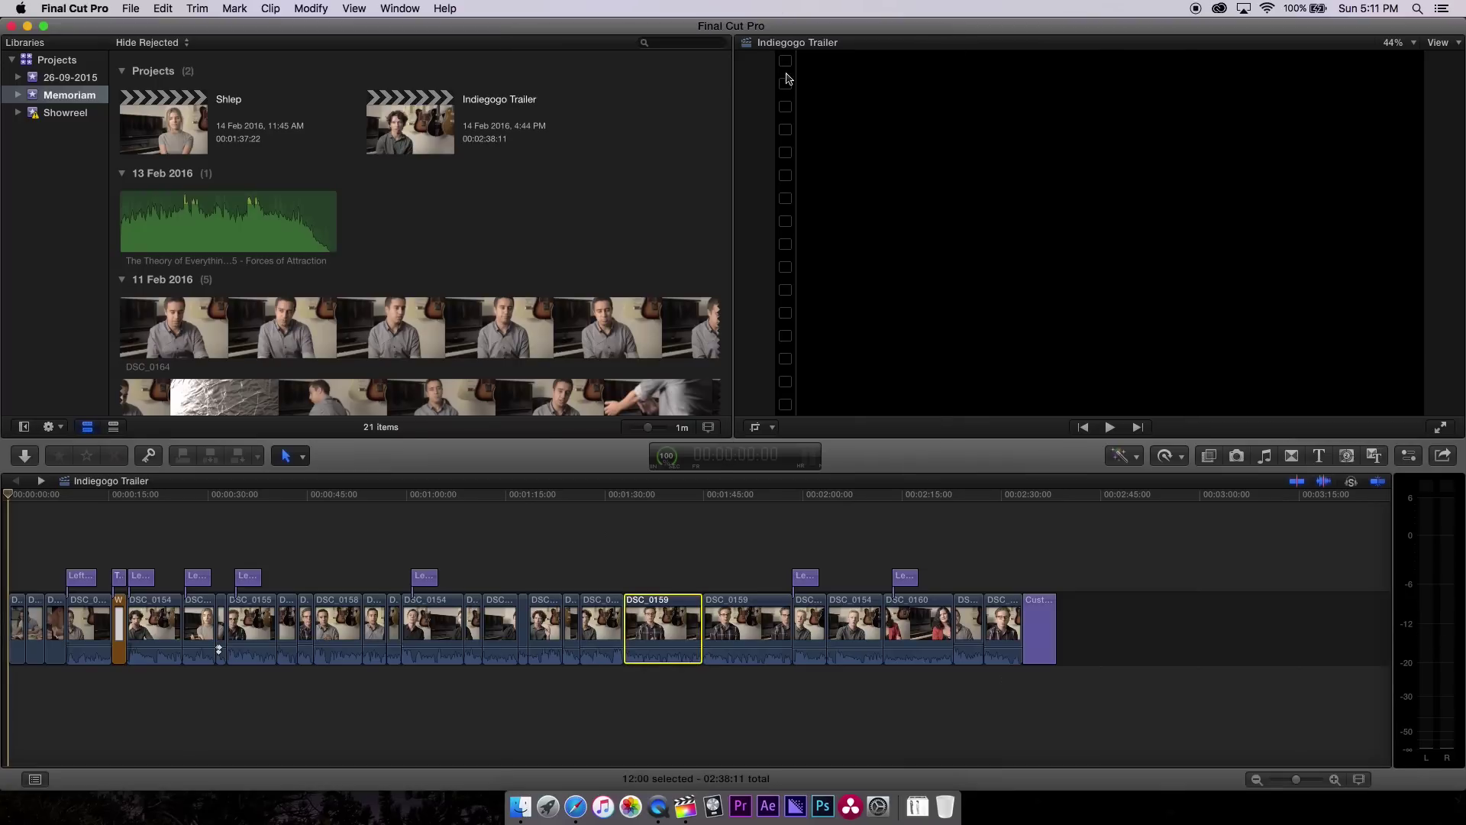
- Share a master file named 'Indiegogo Trailer (Sync)' into the Post Production folder
click(131, 8)
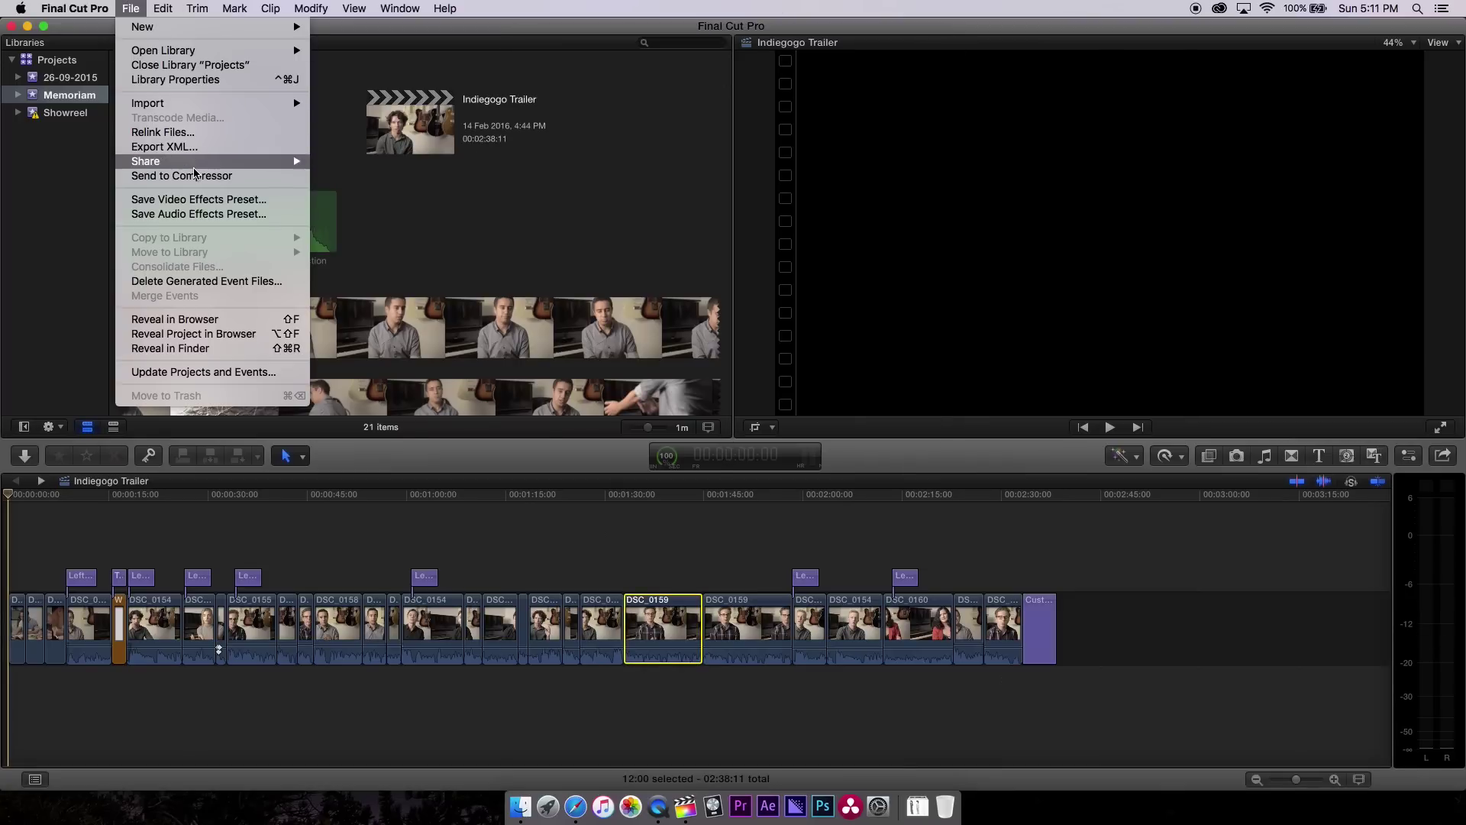
mouse_move(194, 172)
click(351, 180)
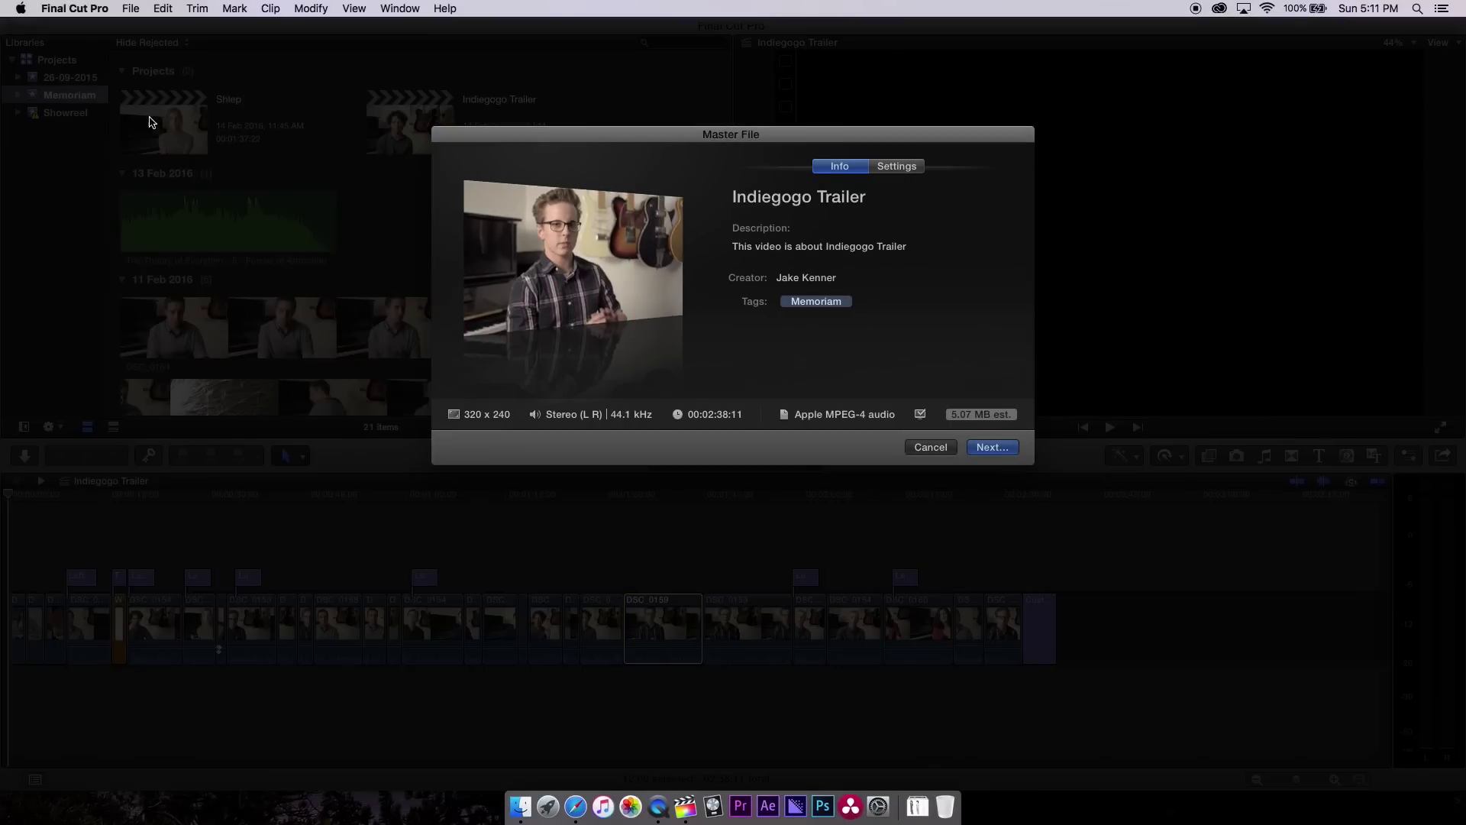
click(897, 168)
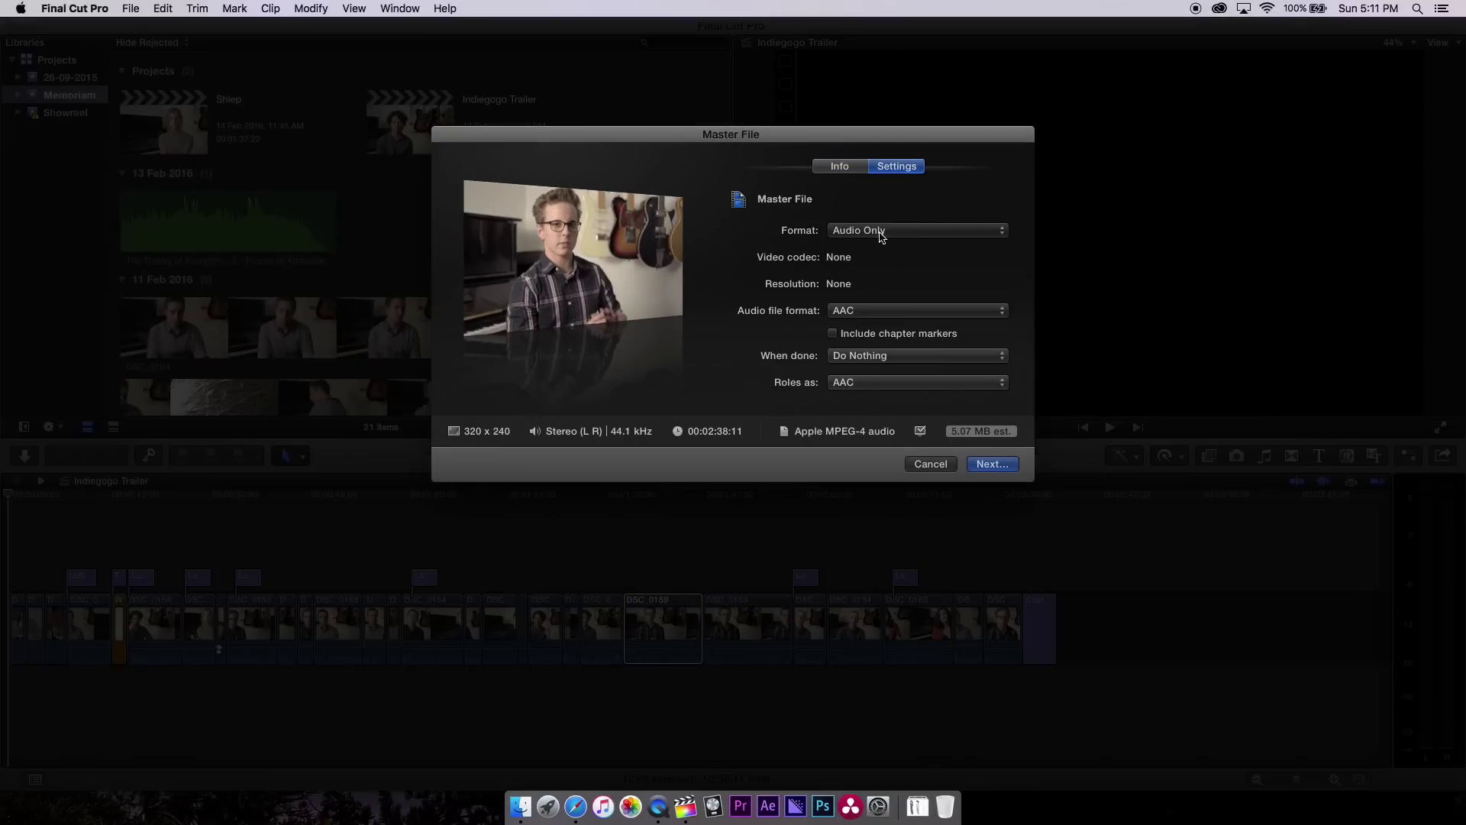
click(993, 468)
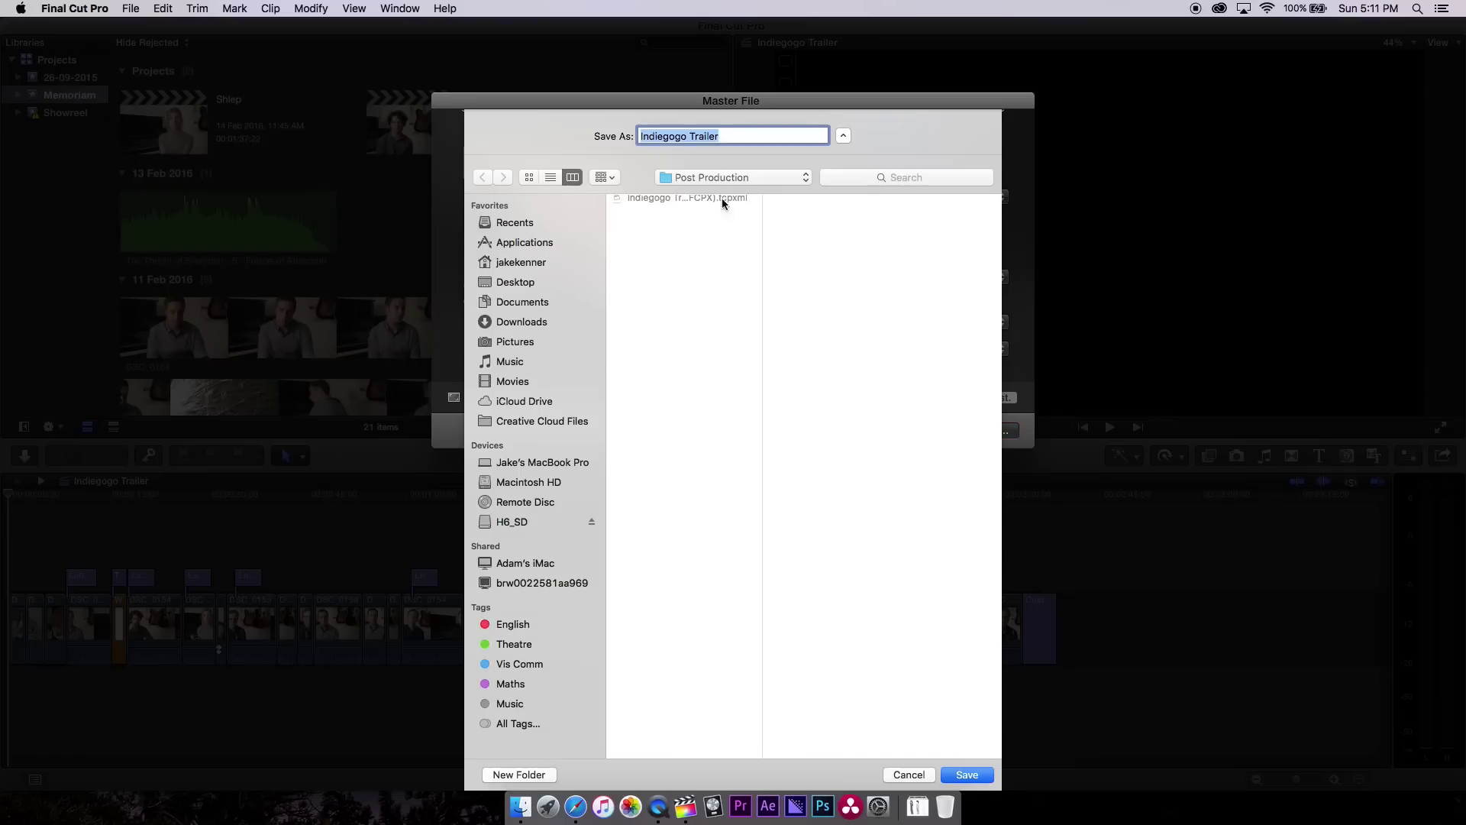
click(727, 135)
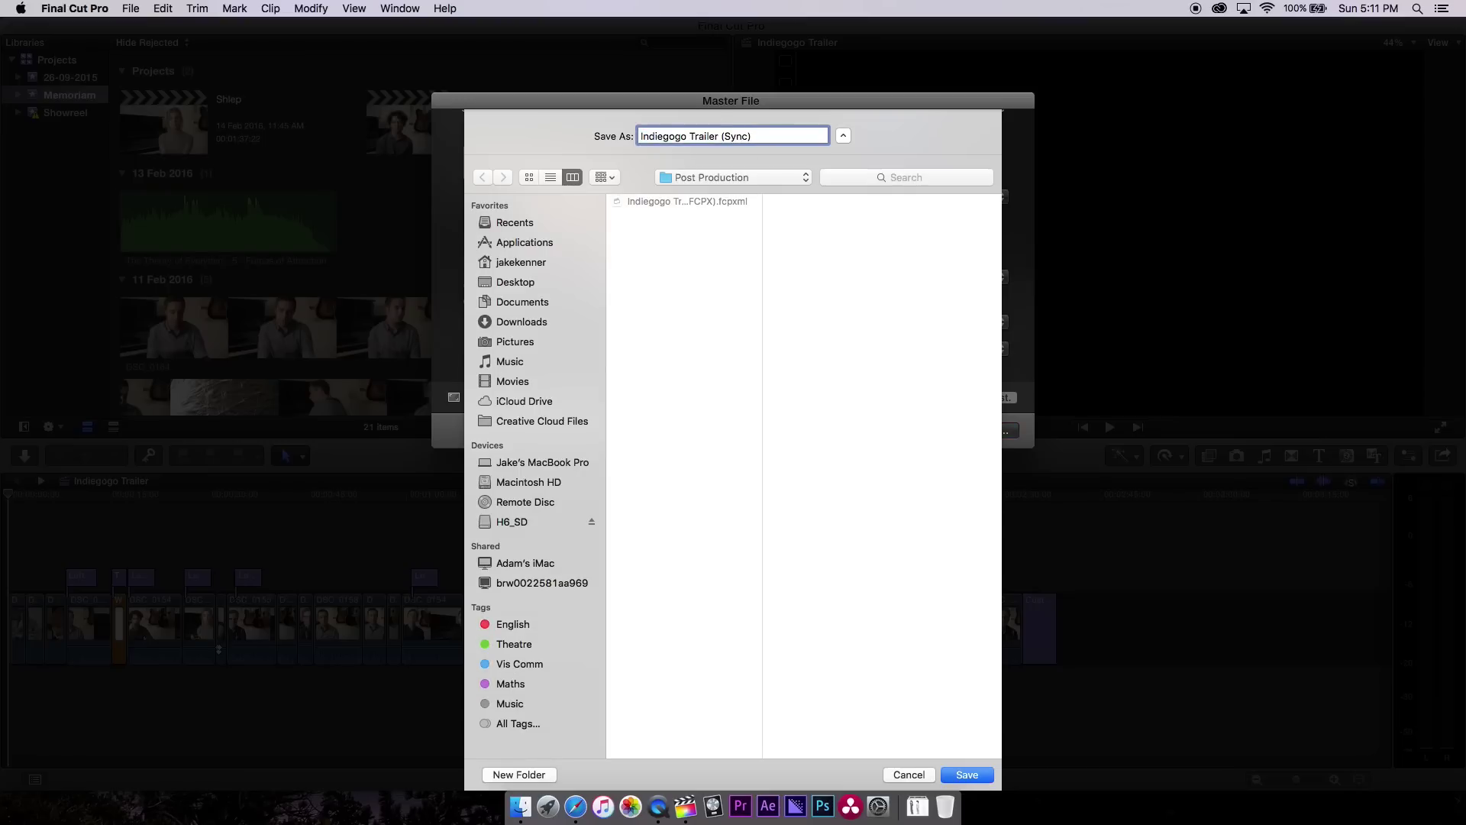
click(983, 776)
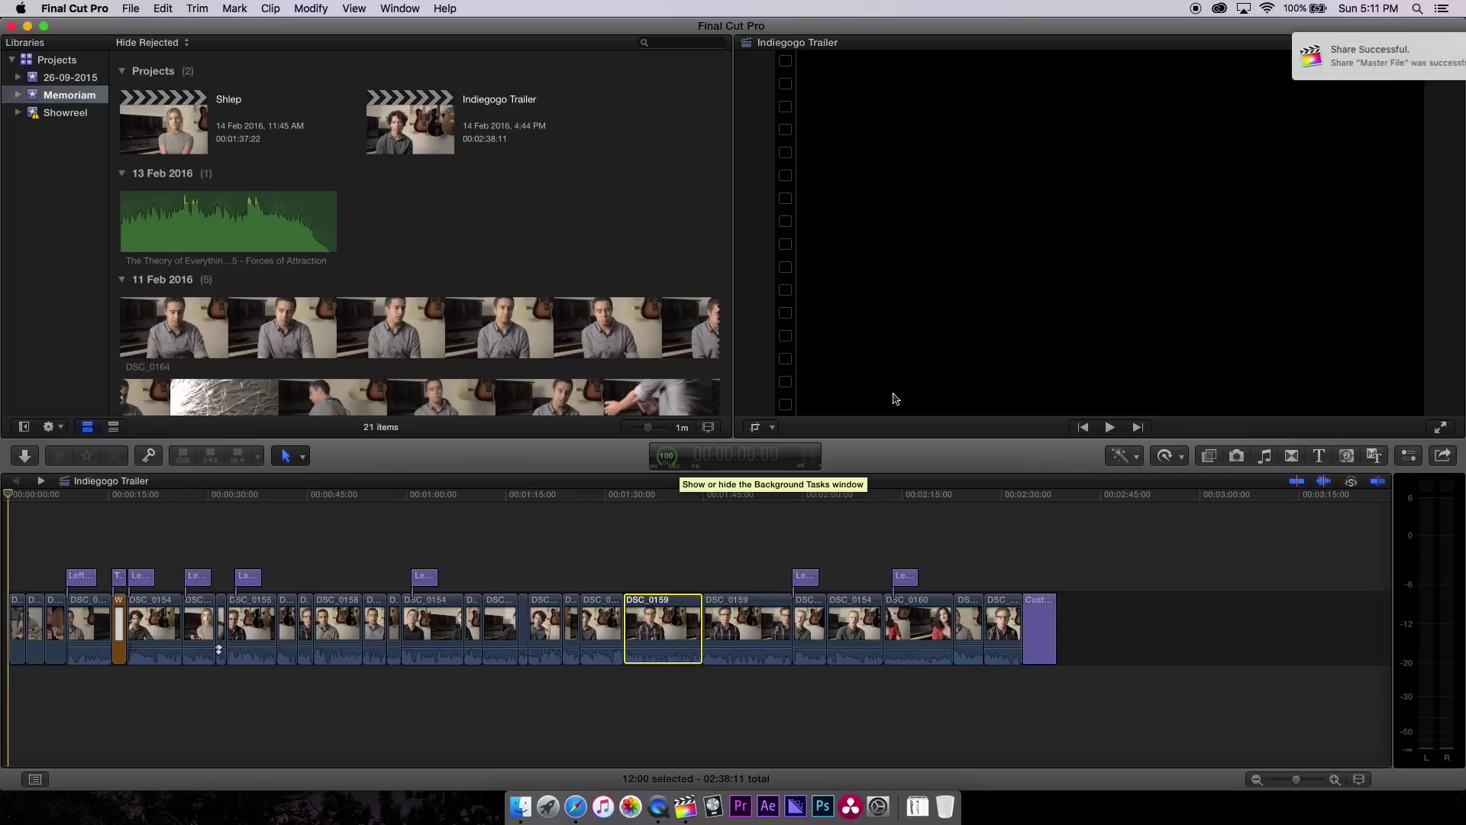
click(1060, 170)
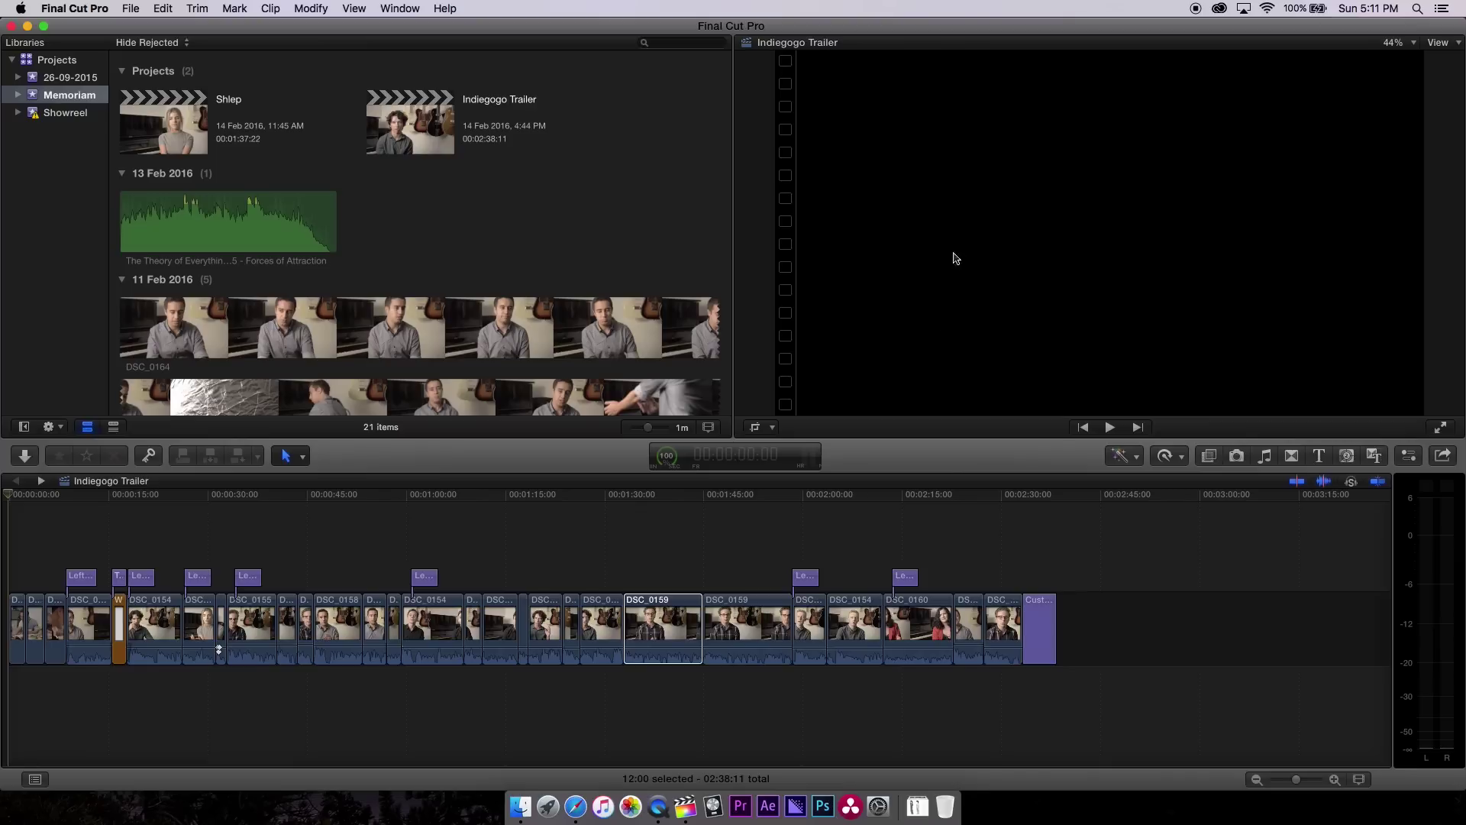
click(717, 527)
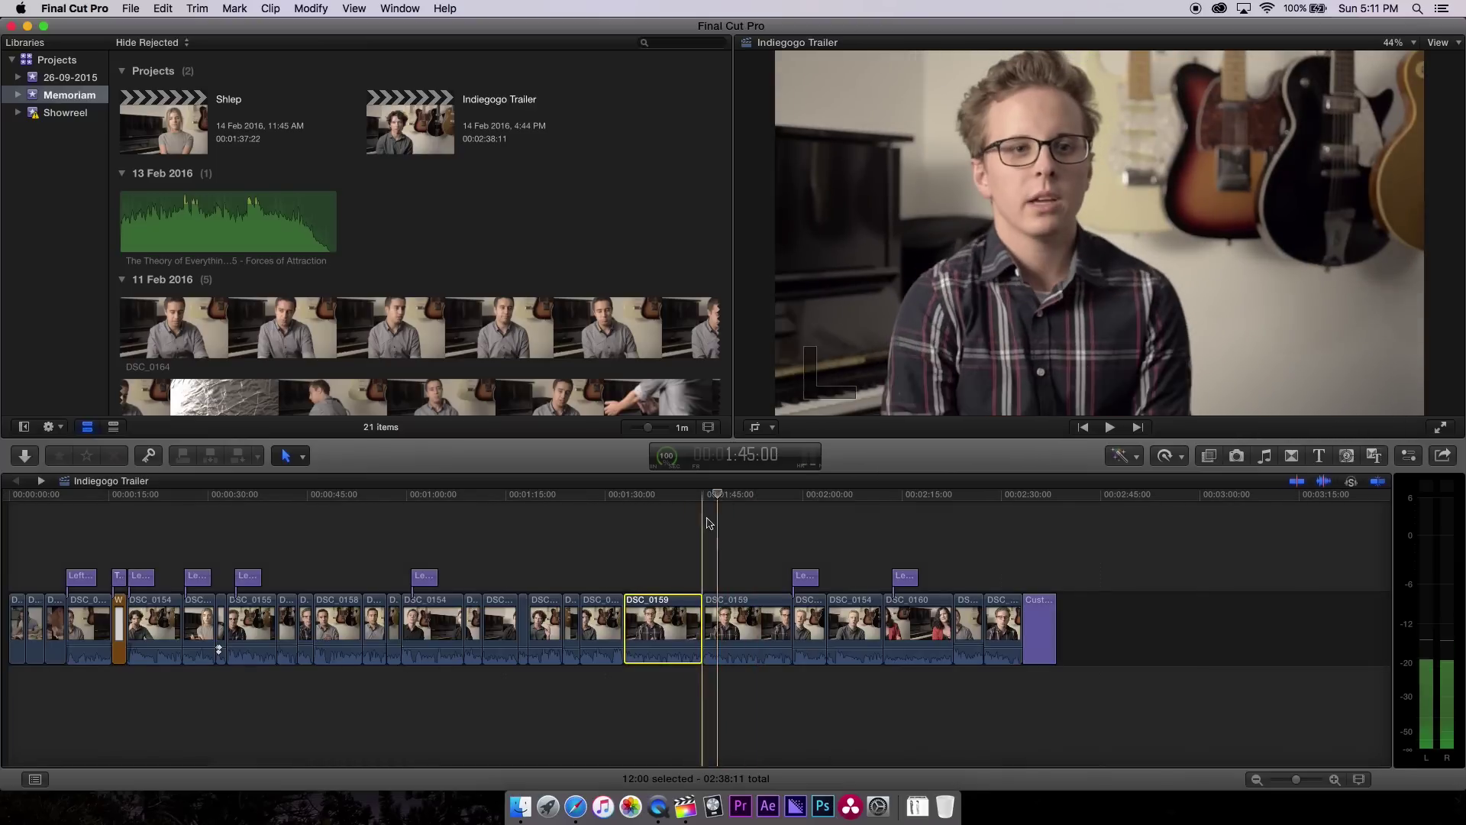
click(677, 745)
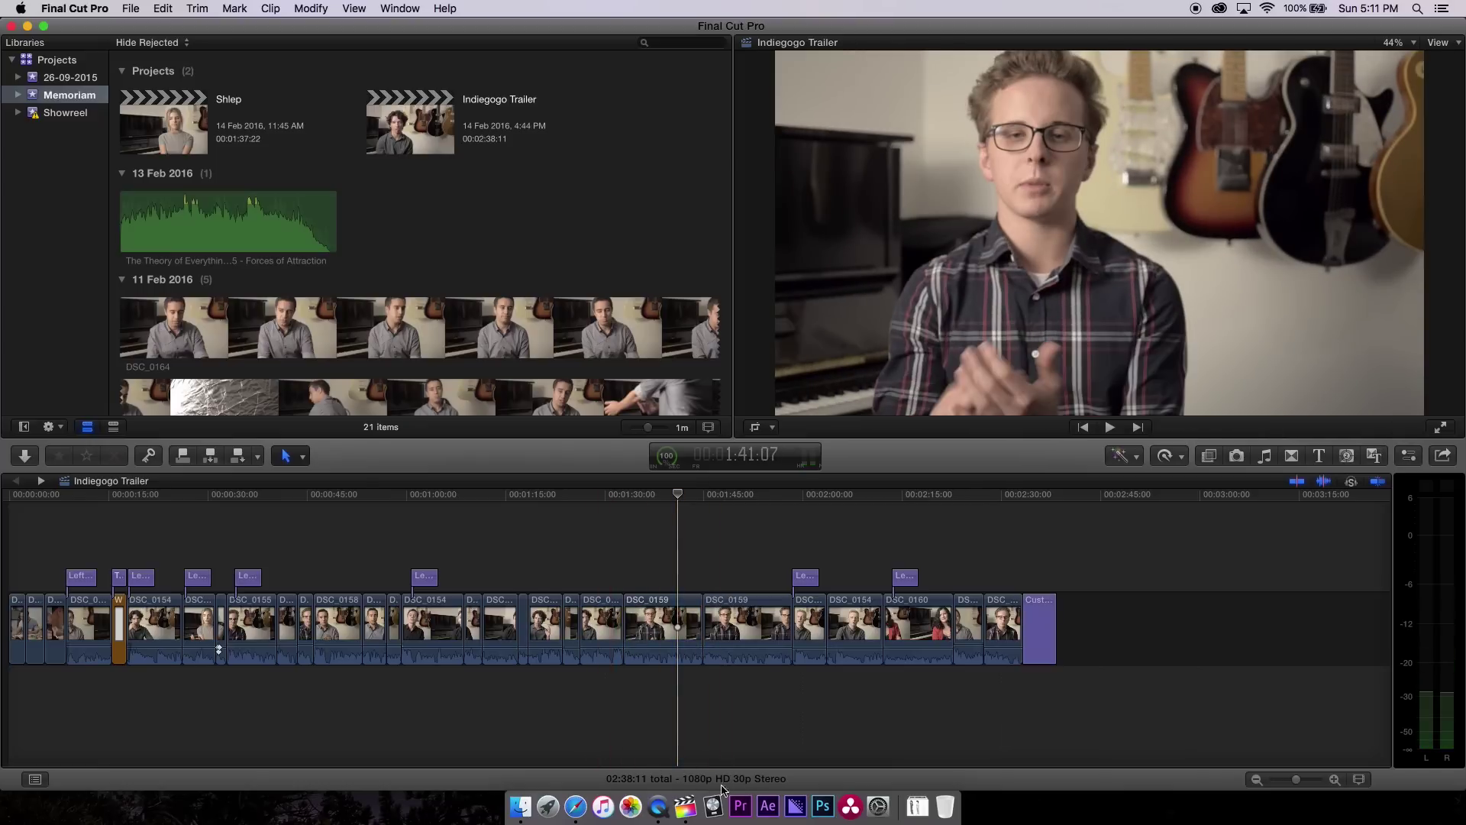
right_click(670, 605)
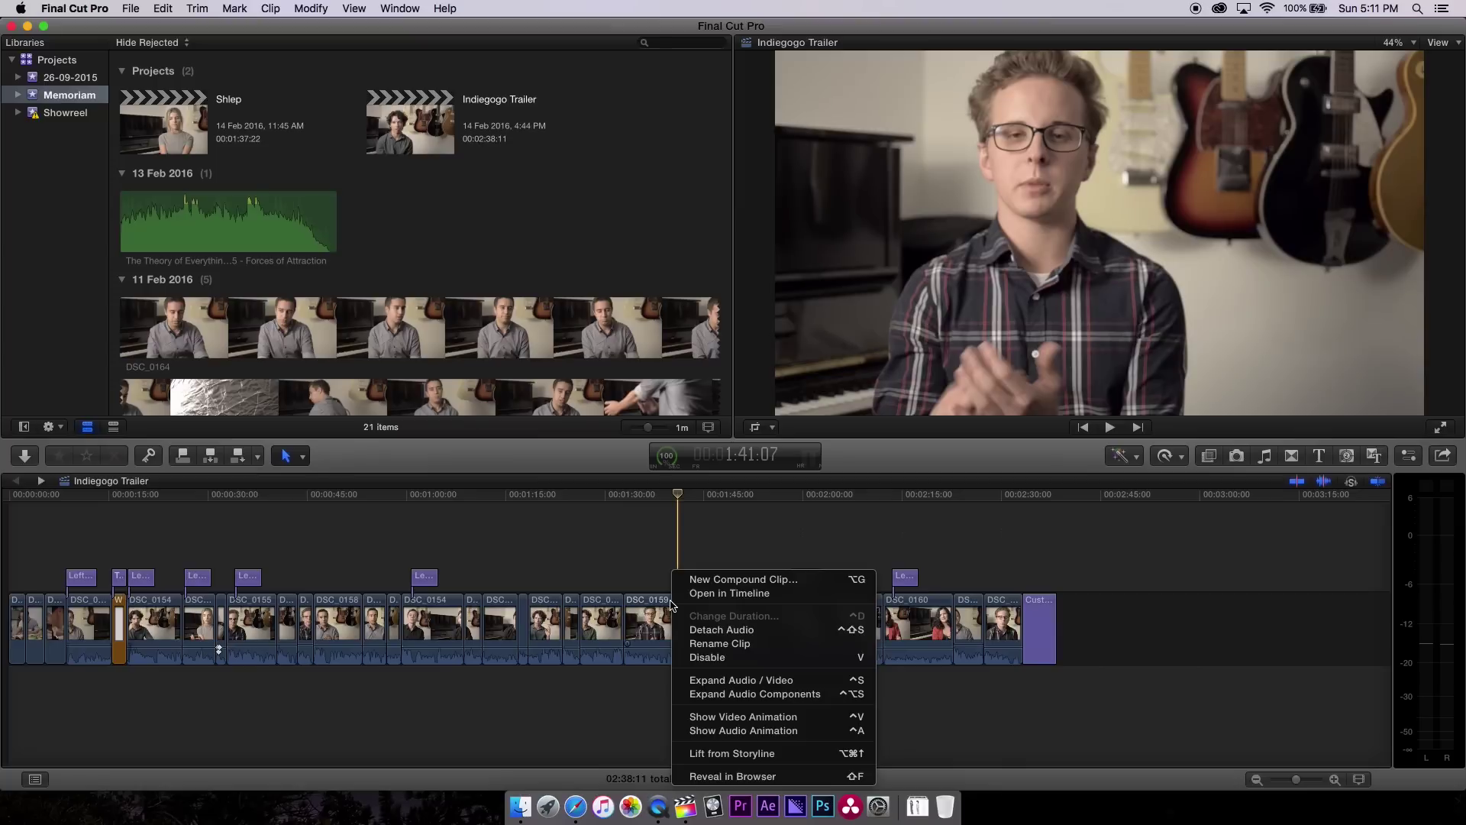
click(716, 594)
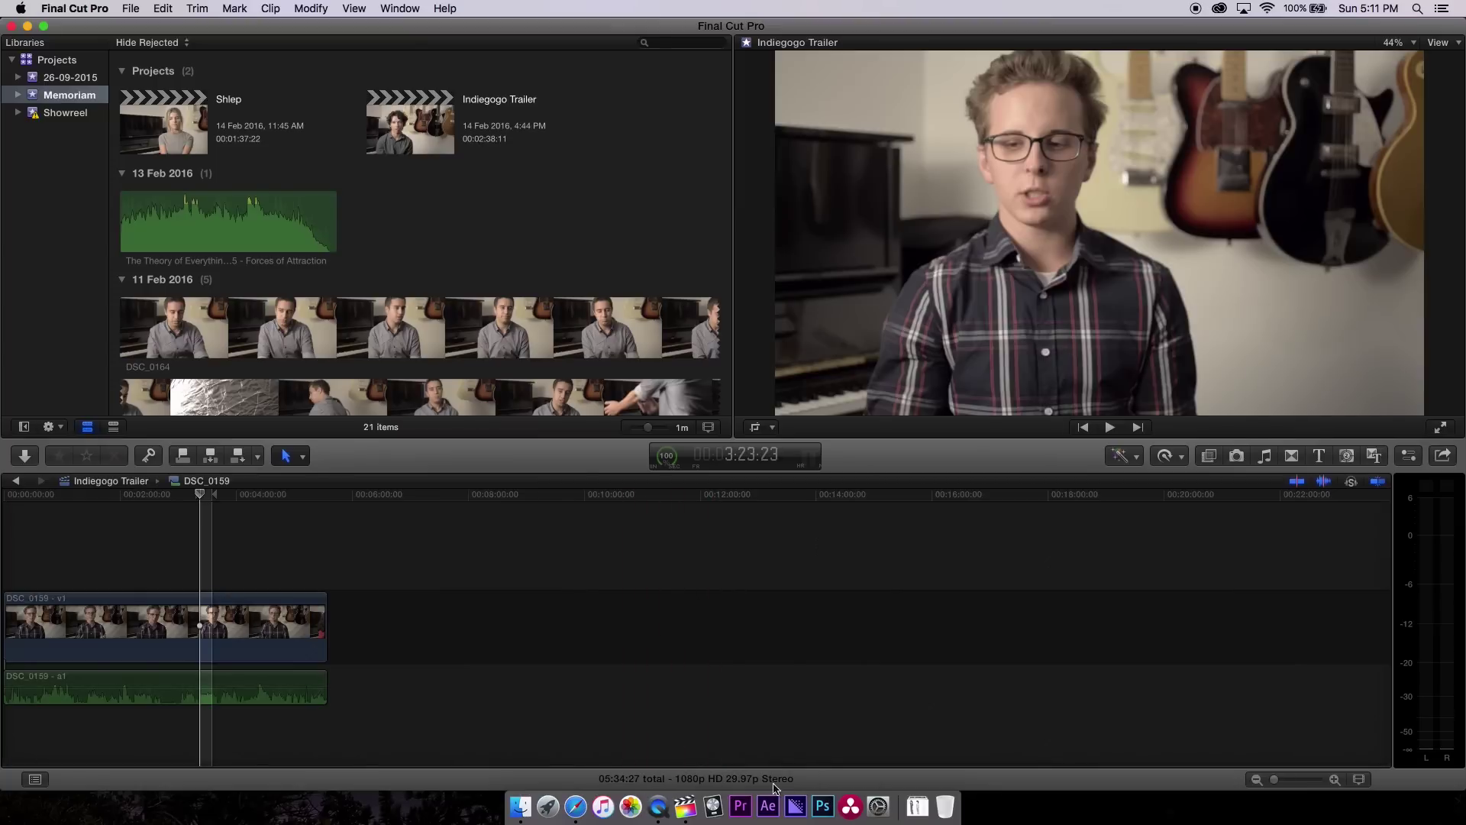
key(super+bracketleft)
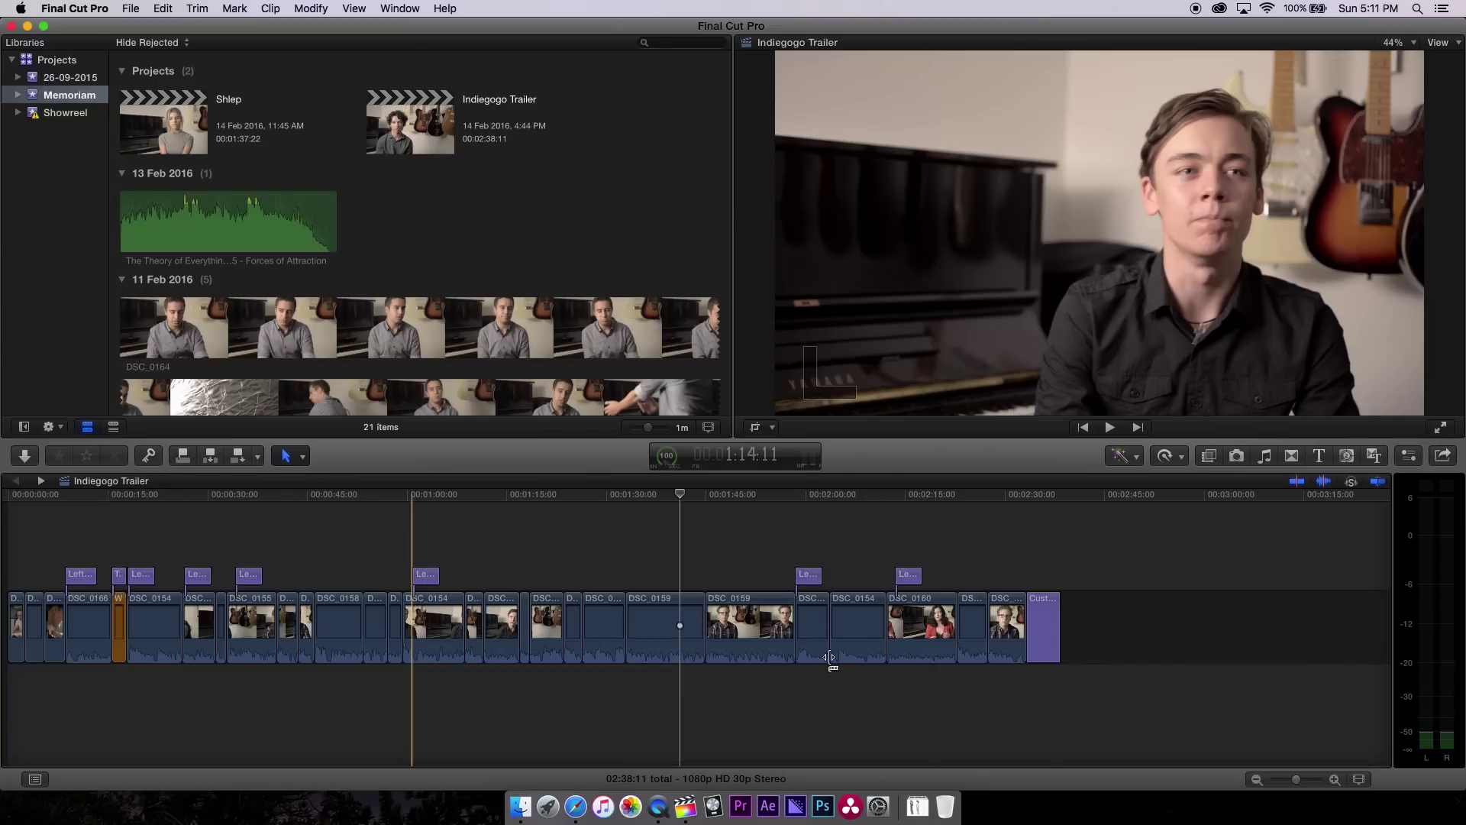
click(9, 502)
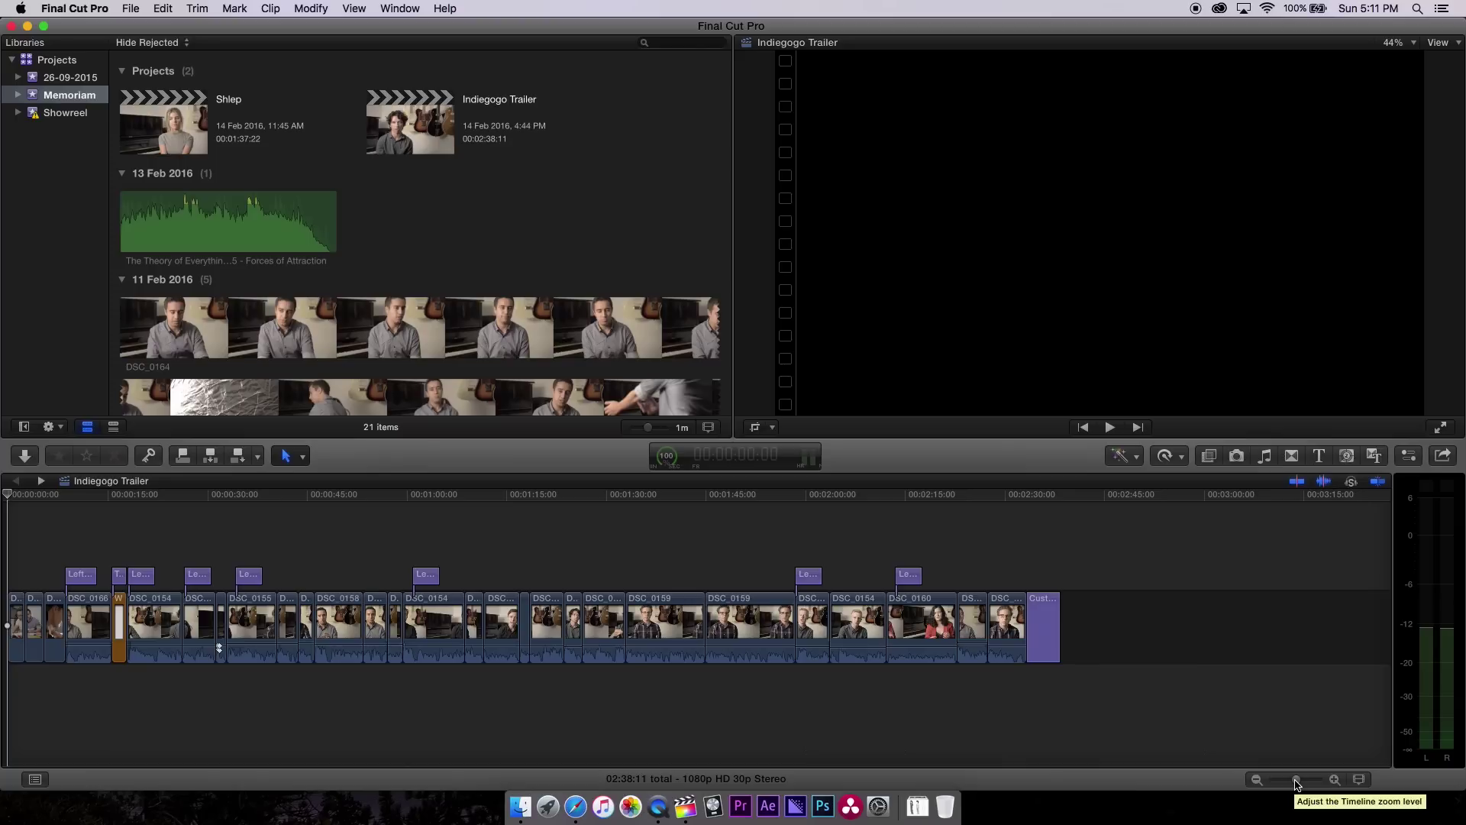
- Launch DaVinci Resolve, log in with the account password, and open Untitled Project
click(851, 806)
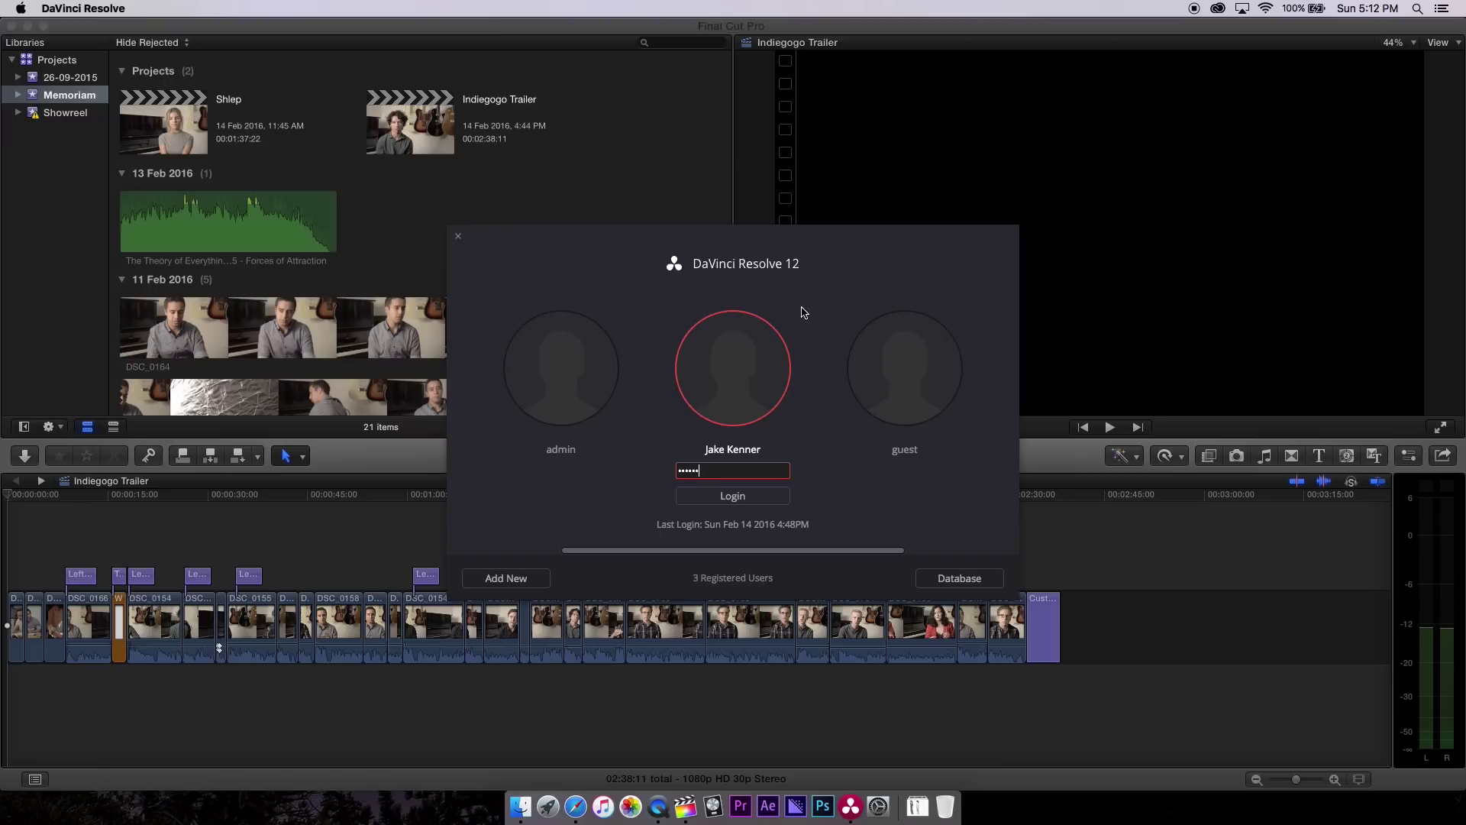
key(Return)
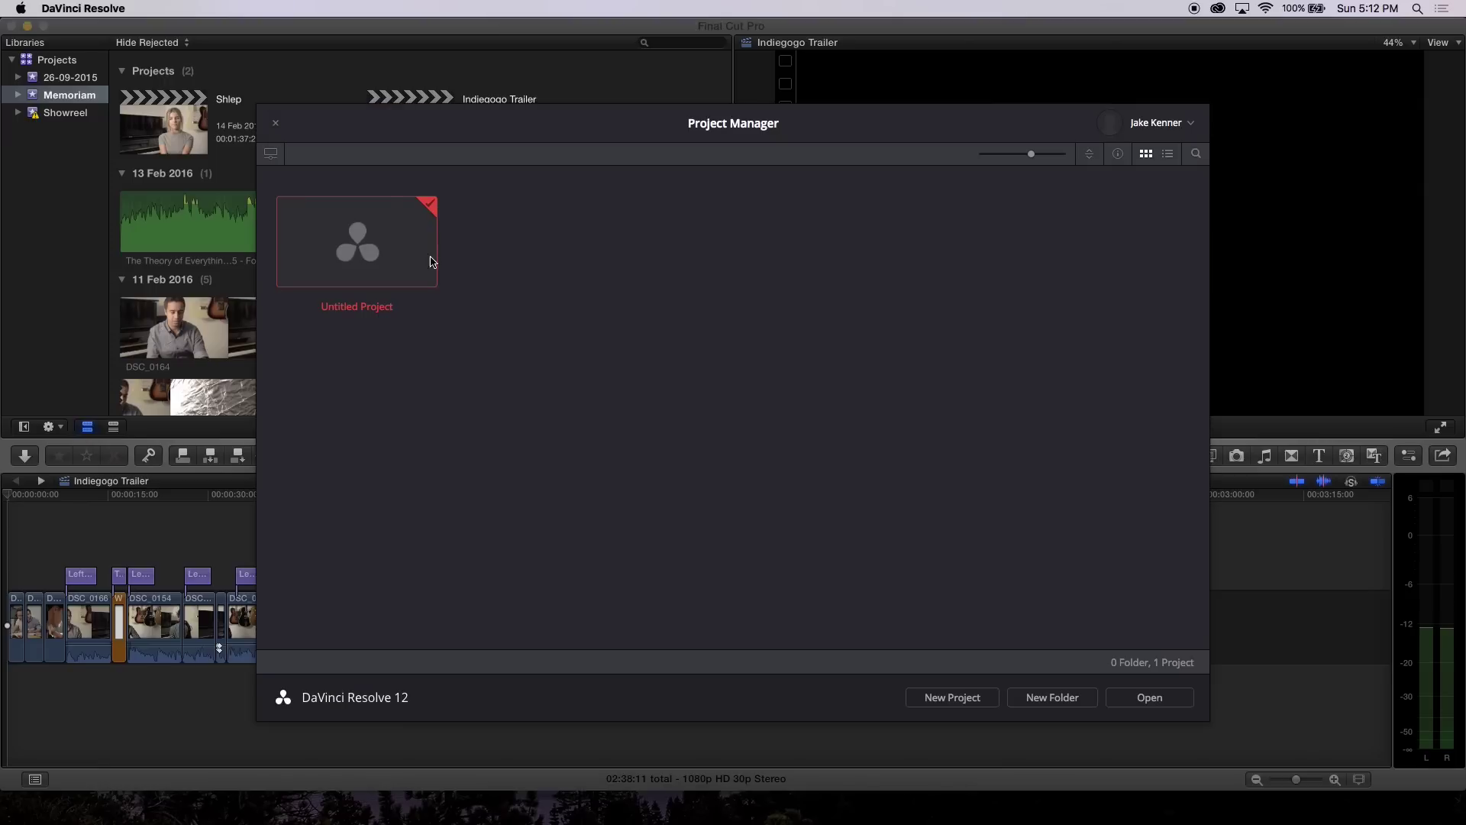
double_click(402, 259)
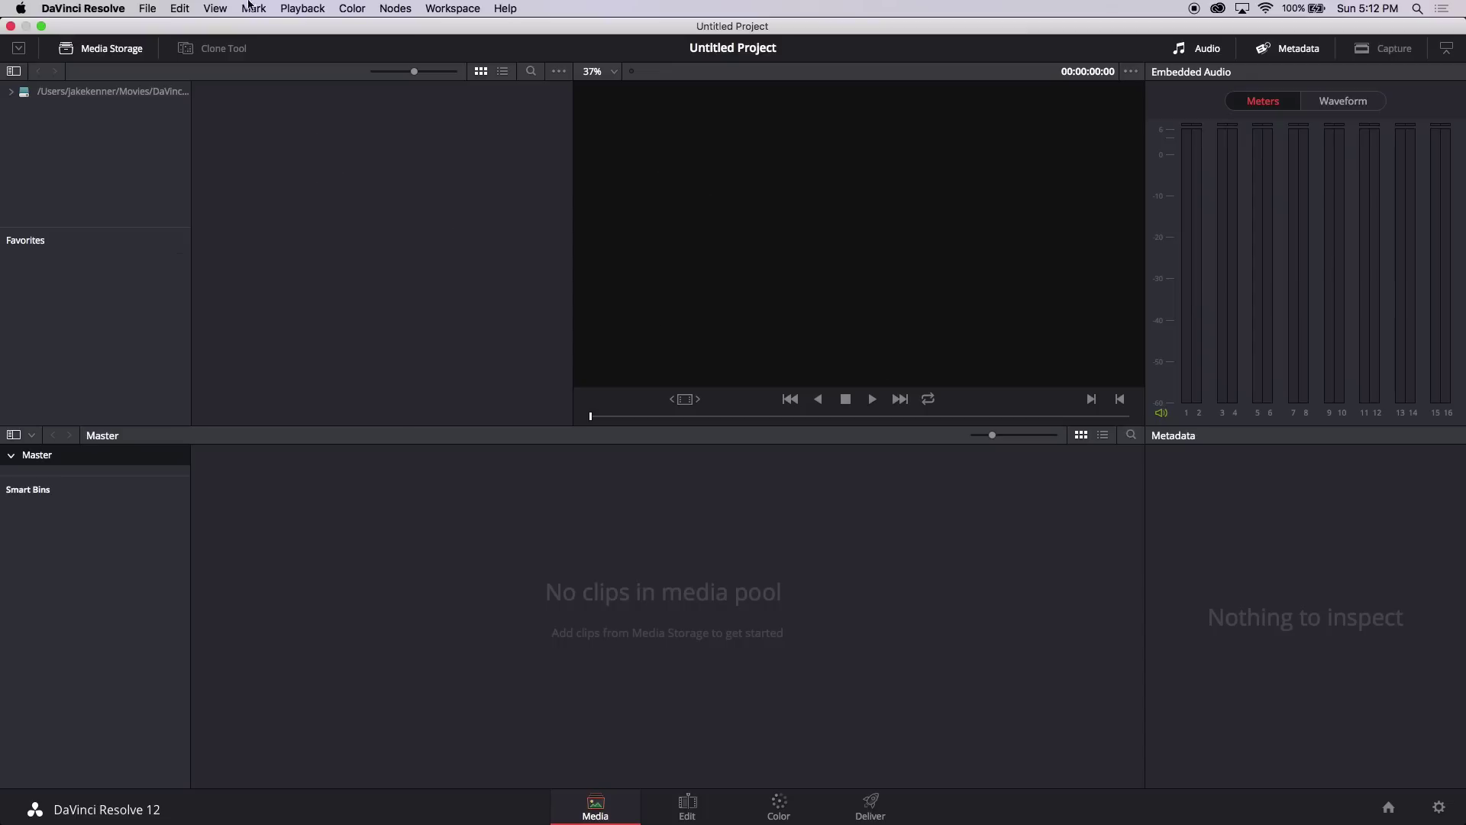
- Import Indiegogo Trailer (FCPX).fcpxml from Documents > Projects > Memoriam > Post Production
click(149, 8)
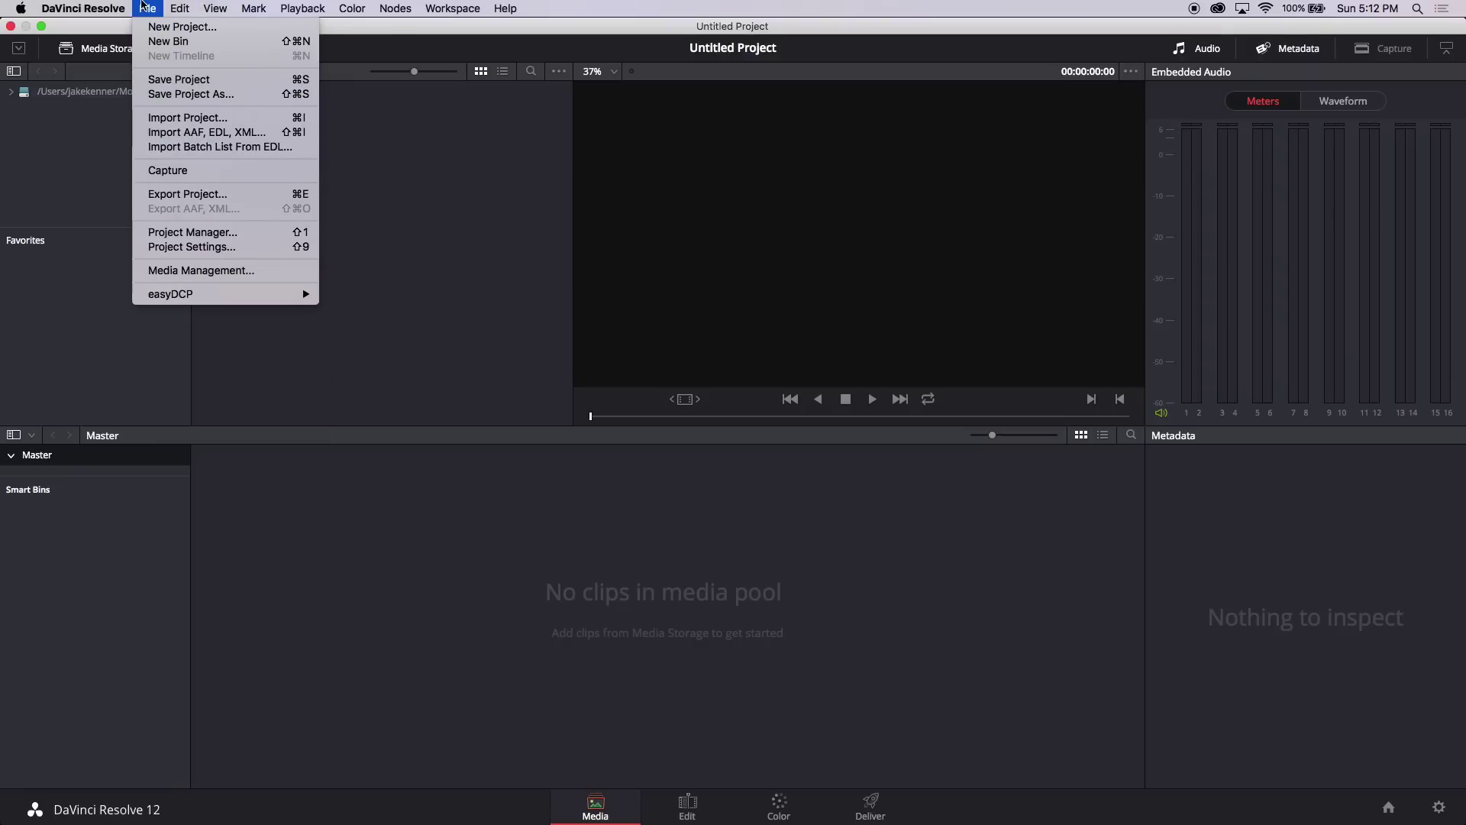
click(206, 132)
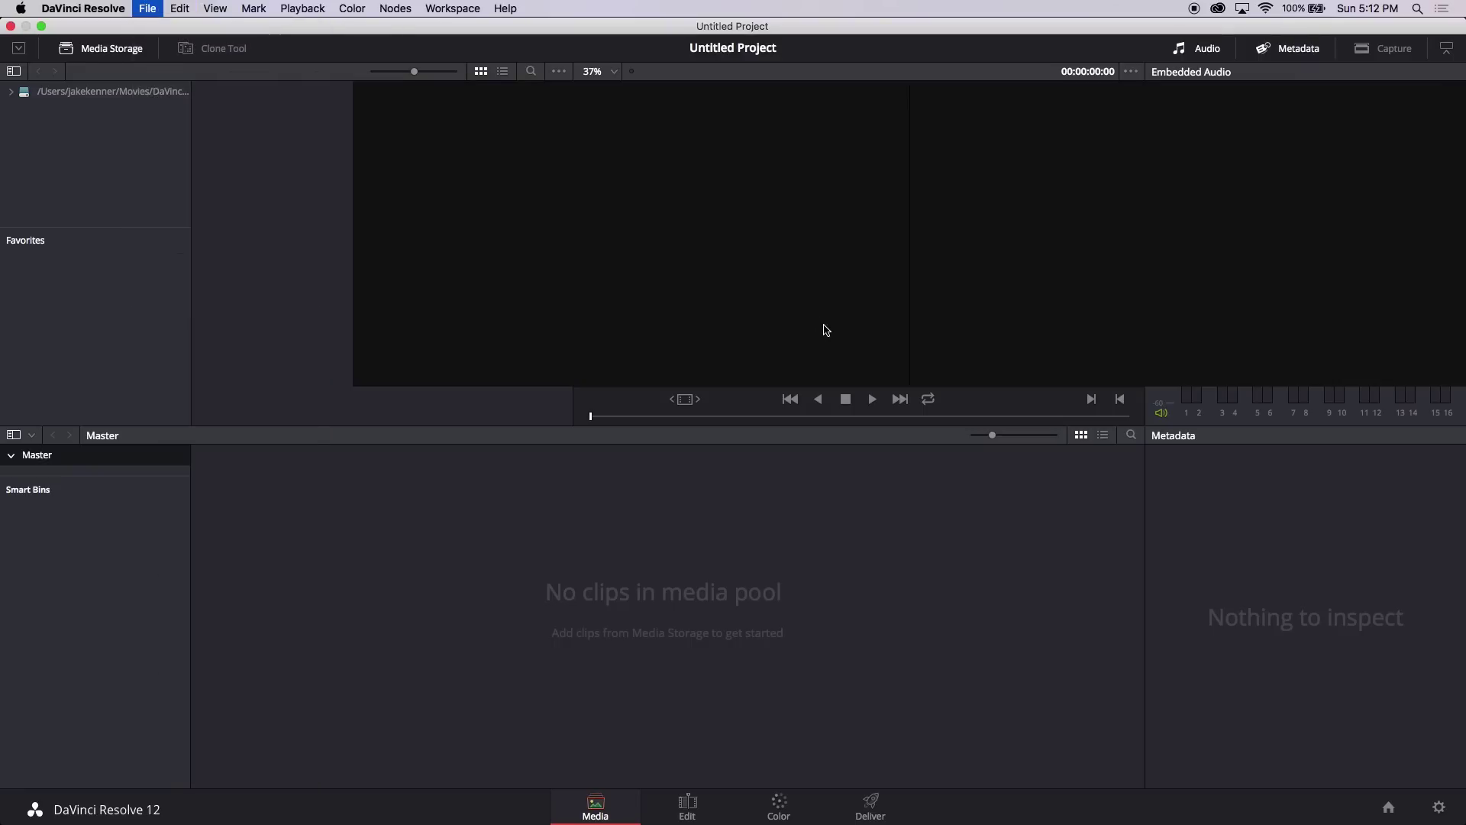
click(698, 208)
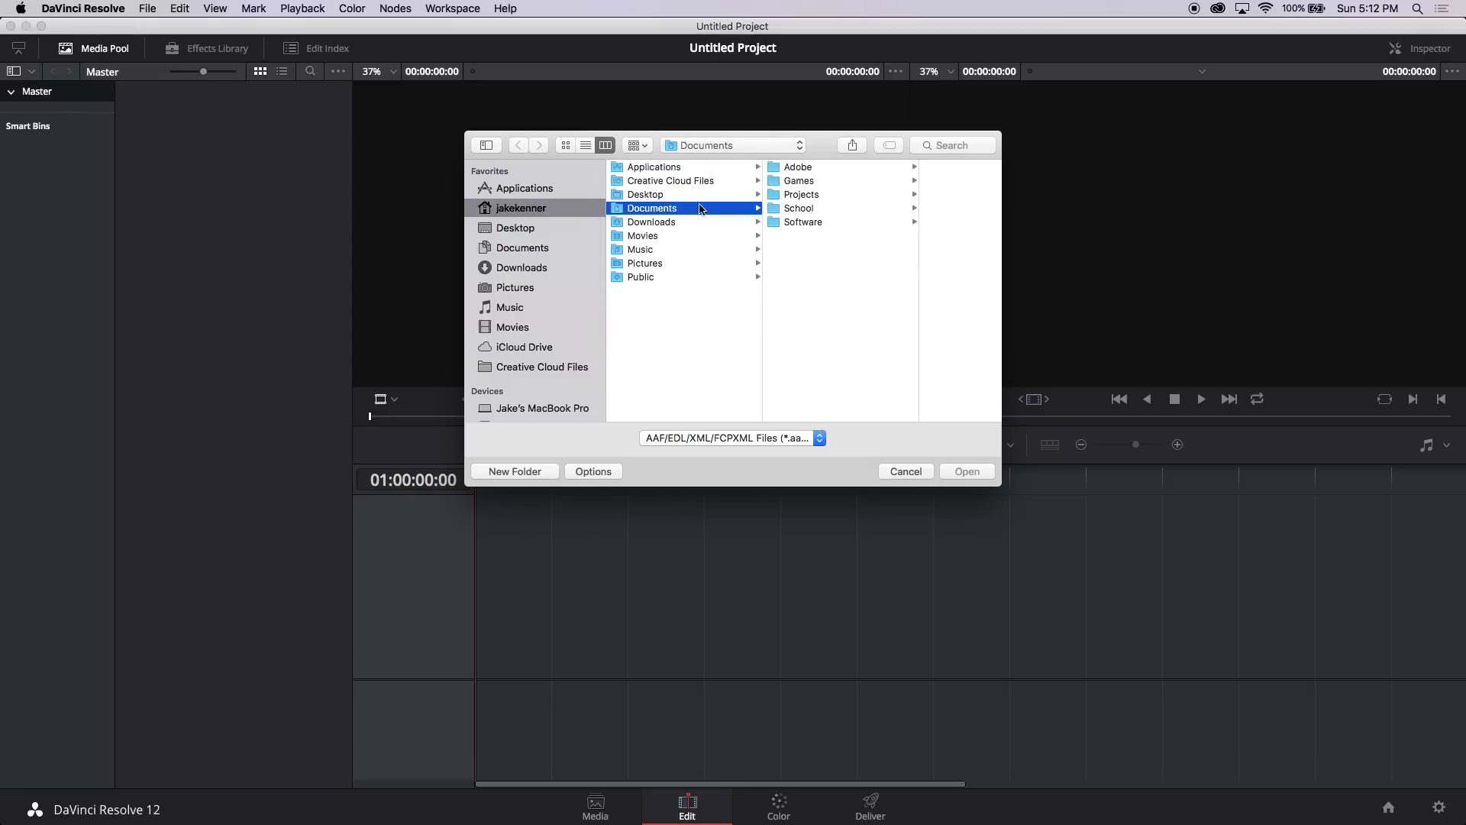
click(834, 195)
click(869, 221)
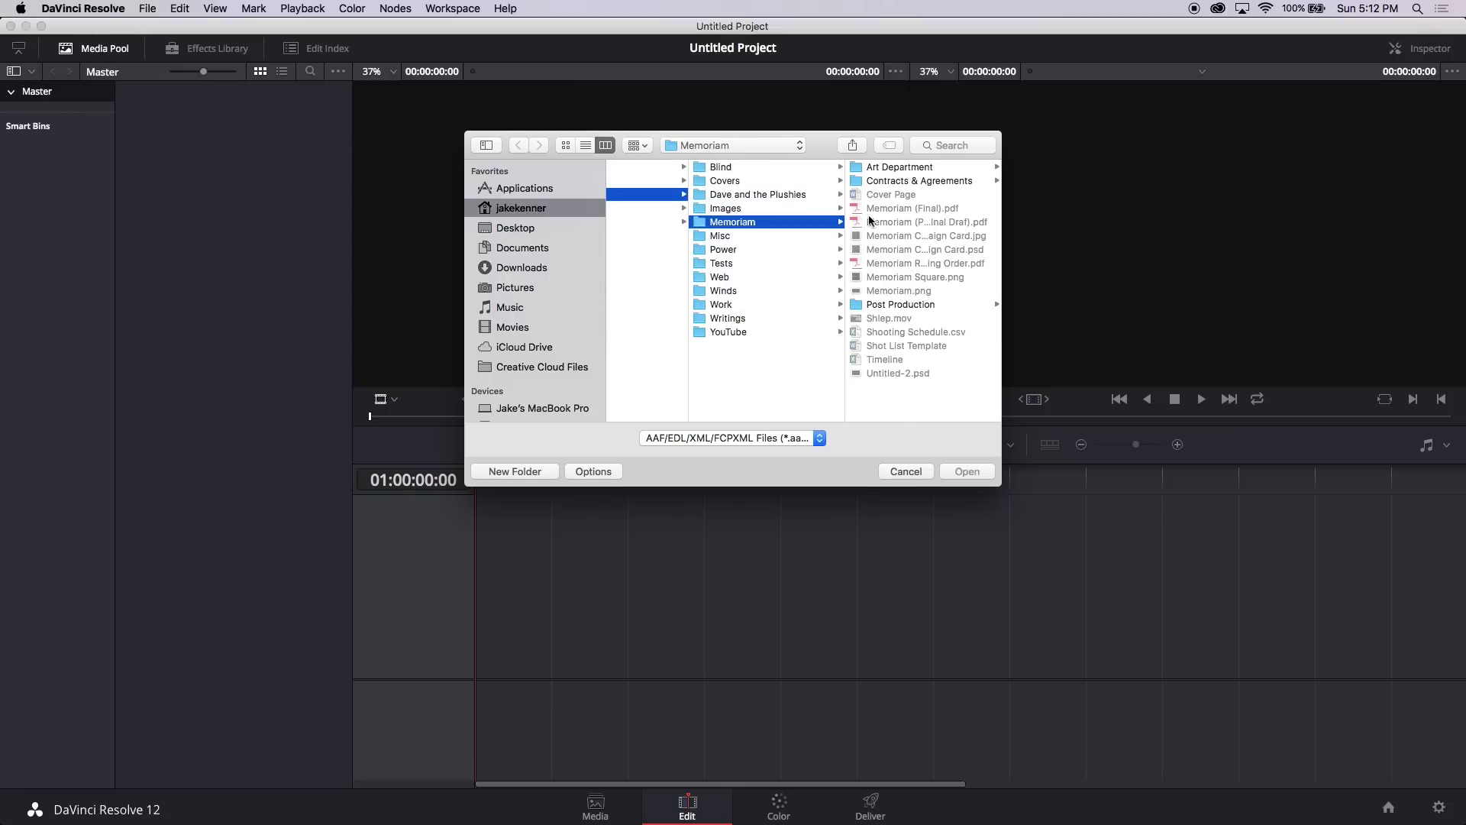
click(918, 306)
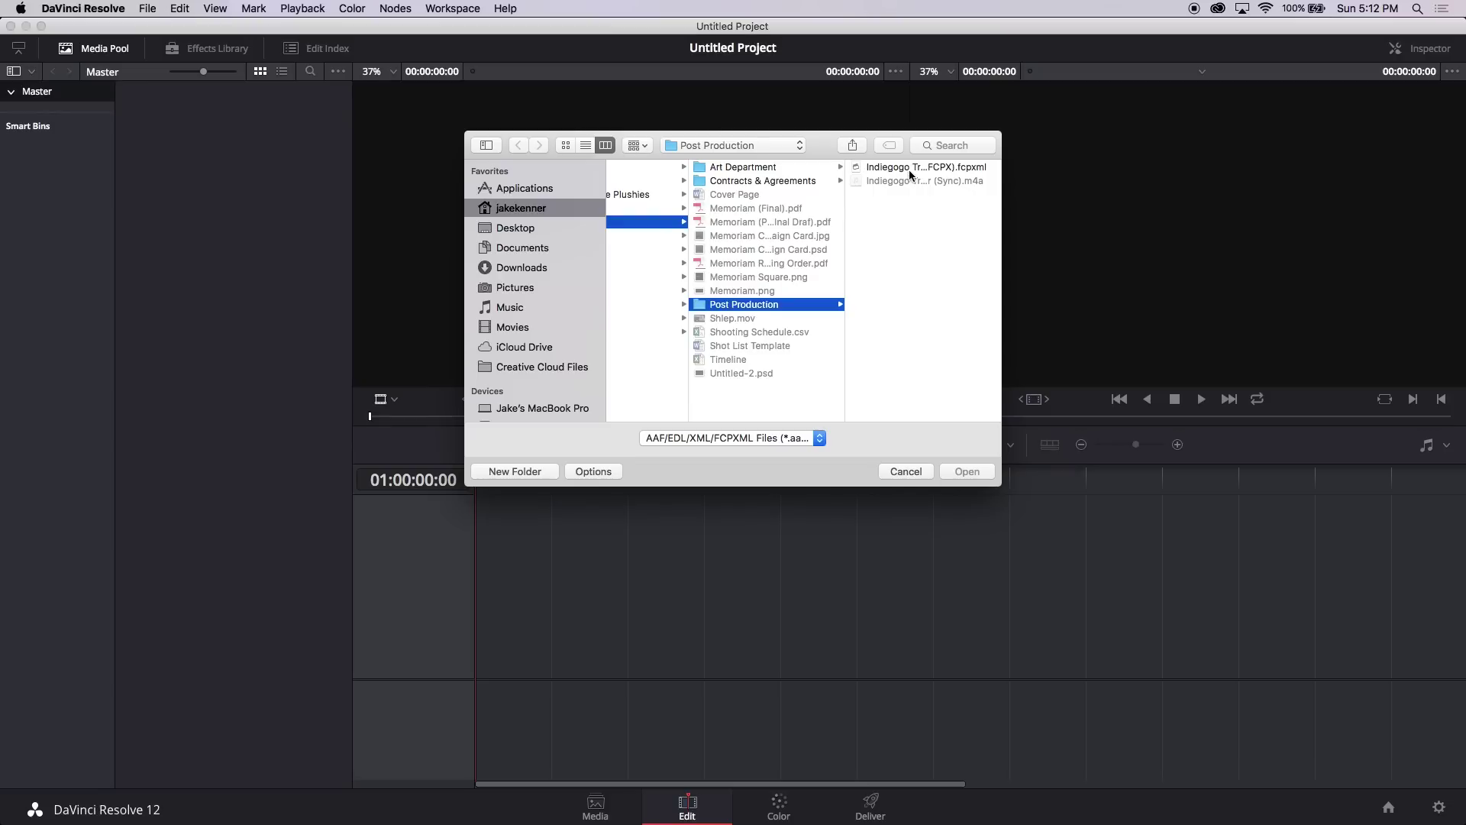
click(910, 168)
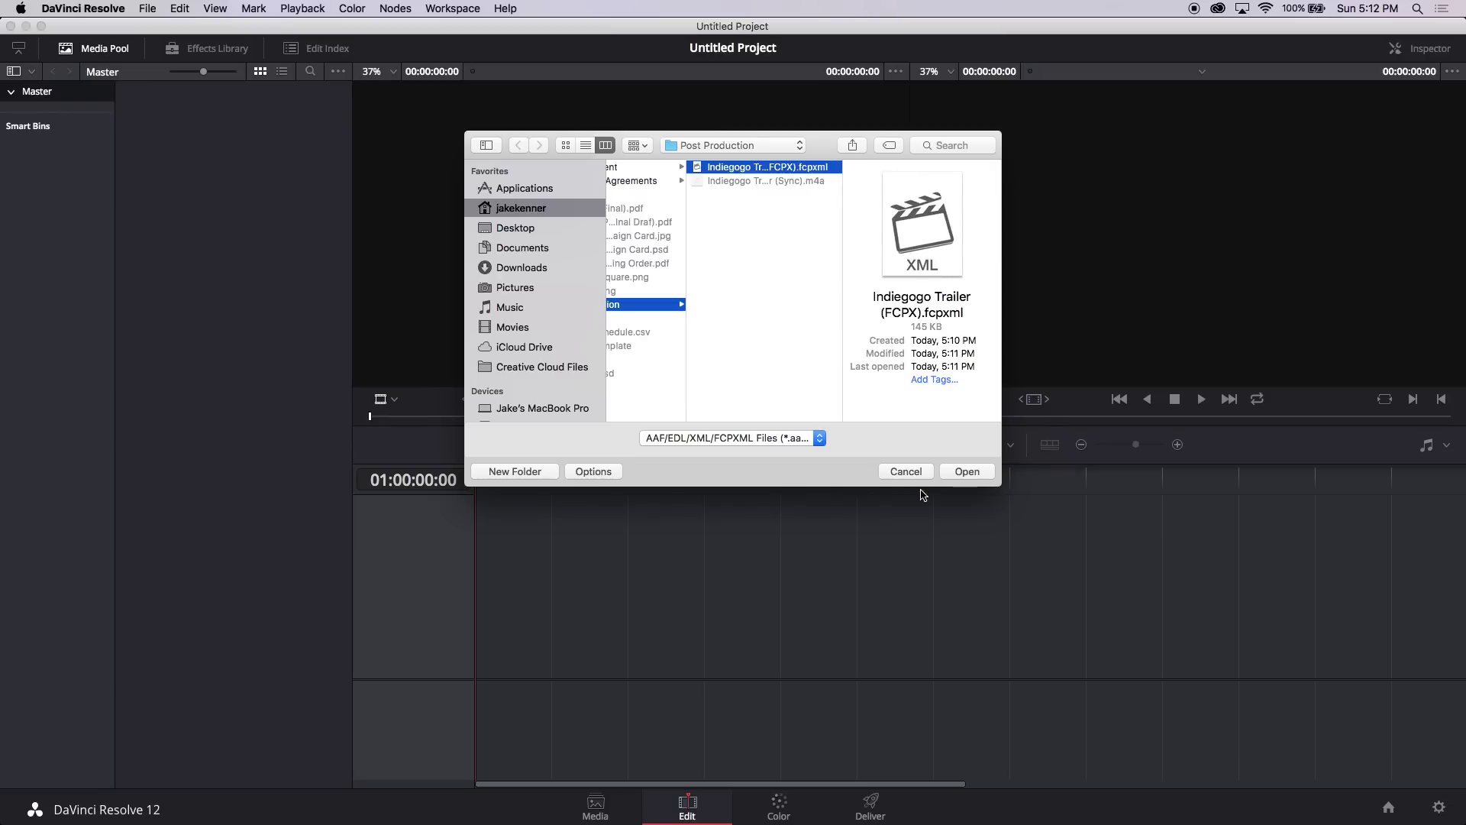
click(967, 471)
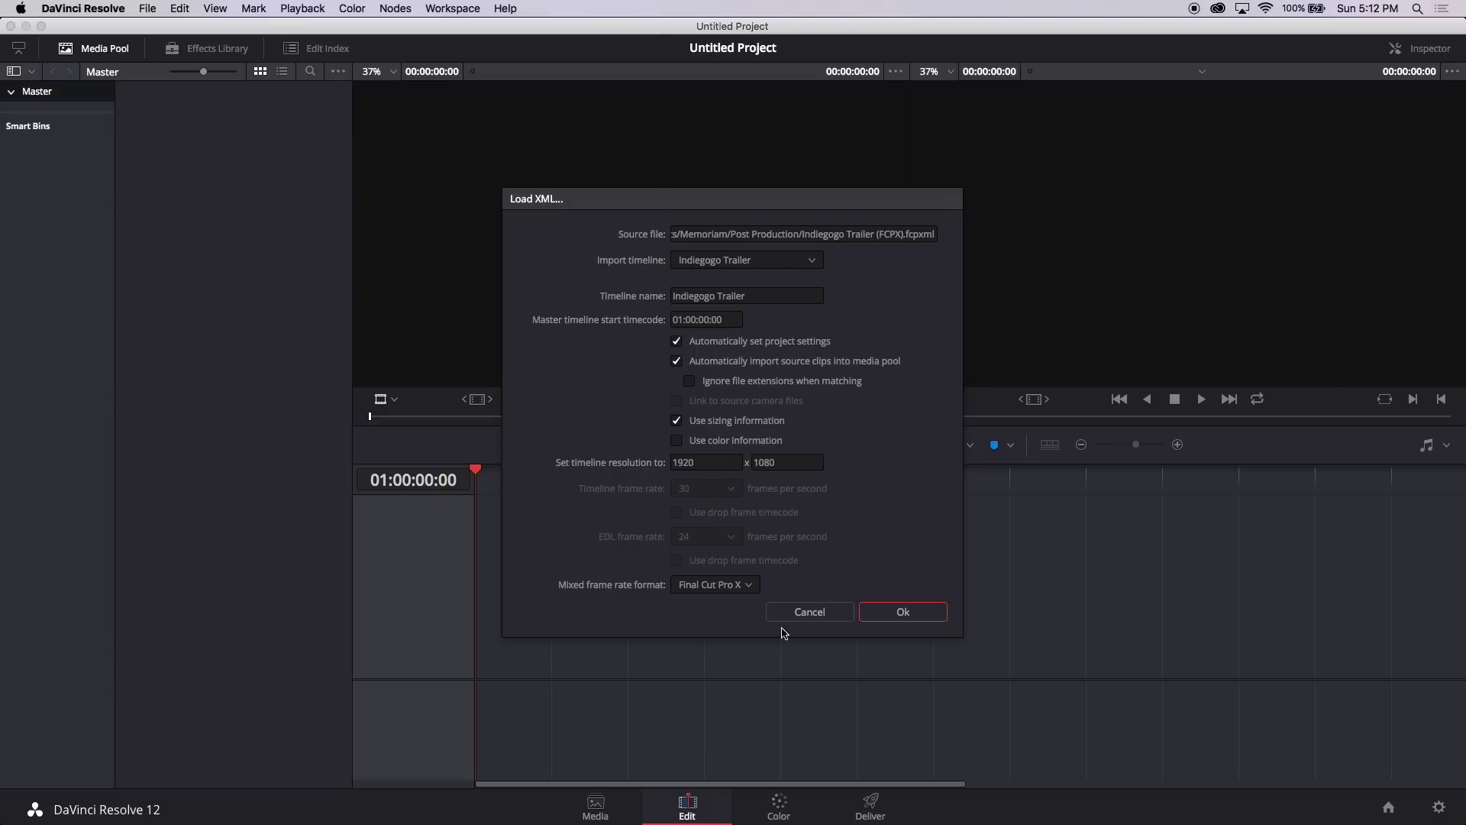
- Accept the 1920 x 1080 Load XML settings and skip searching other folders for media
click(928, 615)
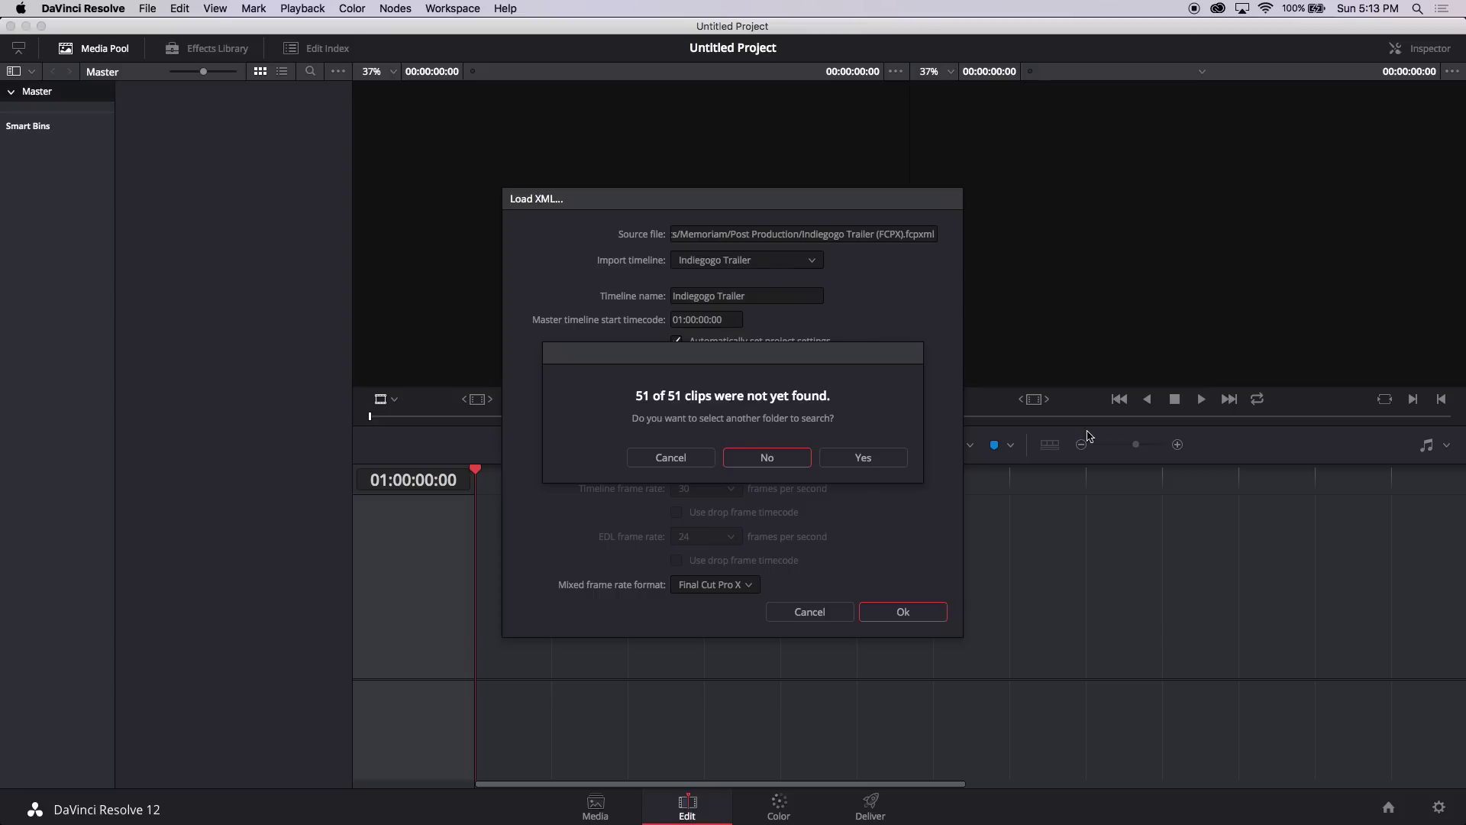
click(768, 458)
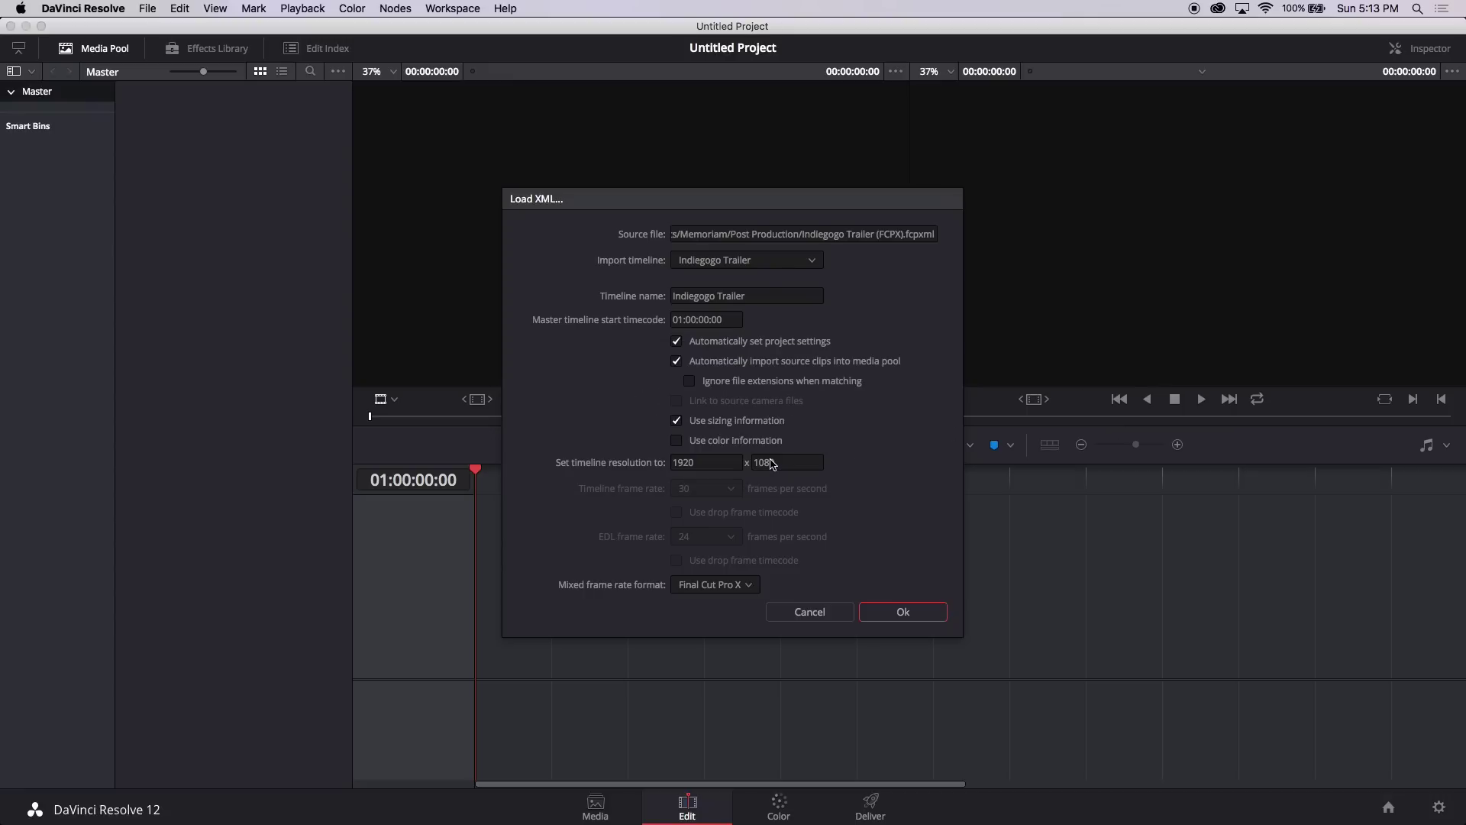
key(Return)
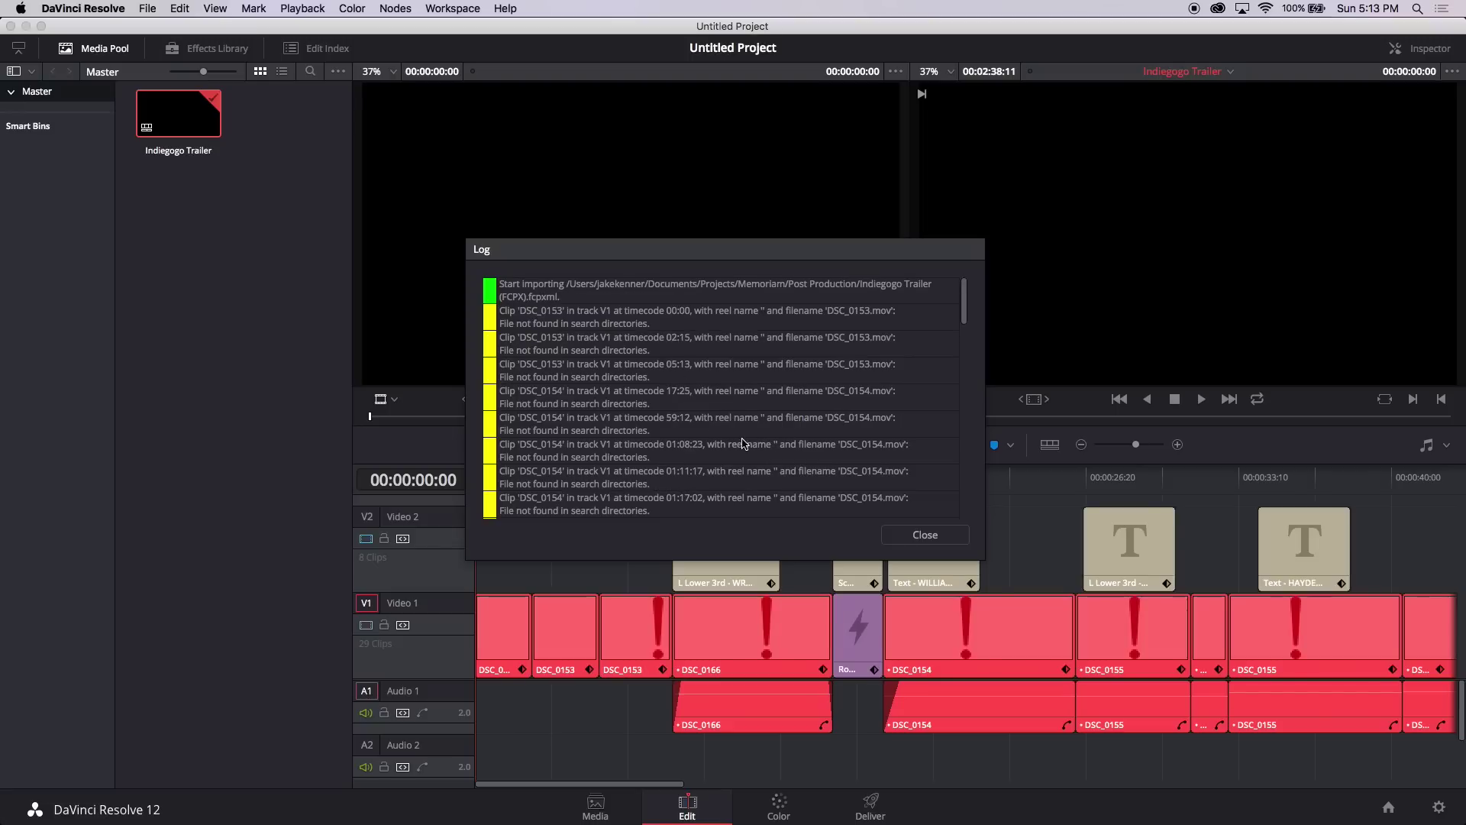
- Close the import log and delete the Video 2 title clips, including the MEMORIAM title
scroll(704, 441, down, 3)
scroll(705, 440, up, 3)
click(925, 535)
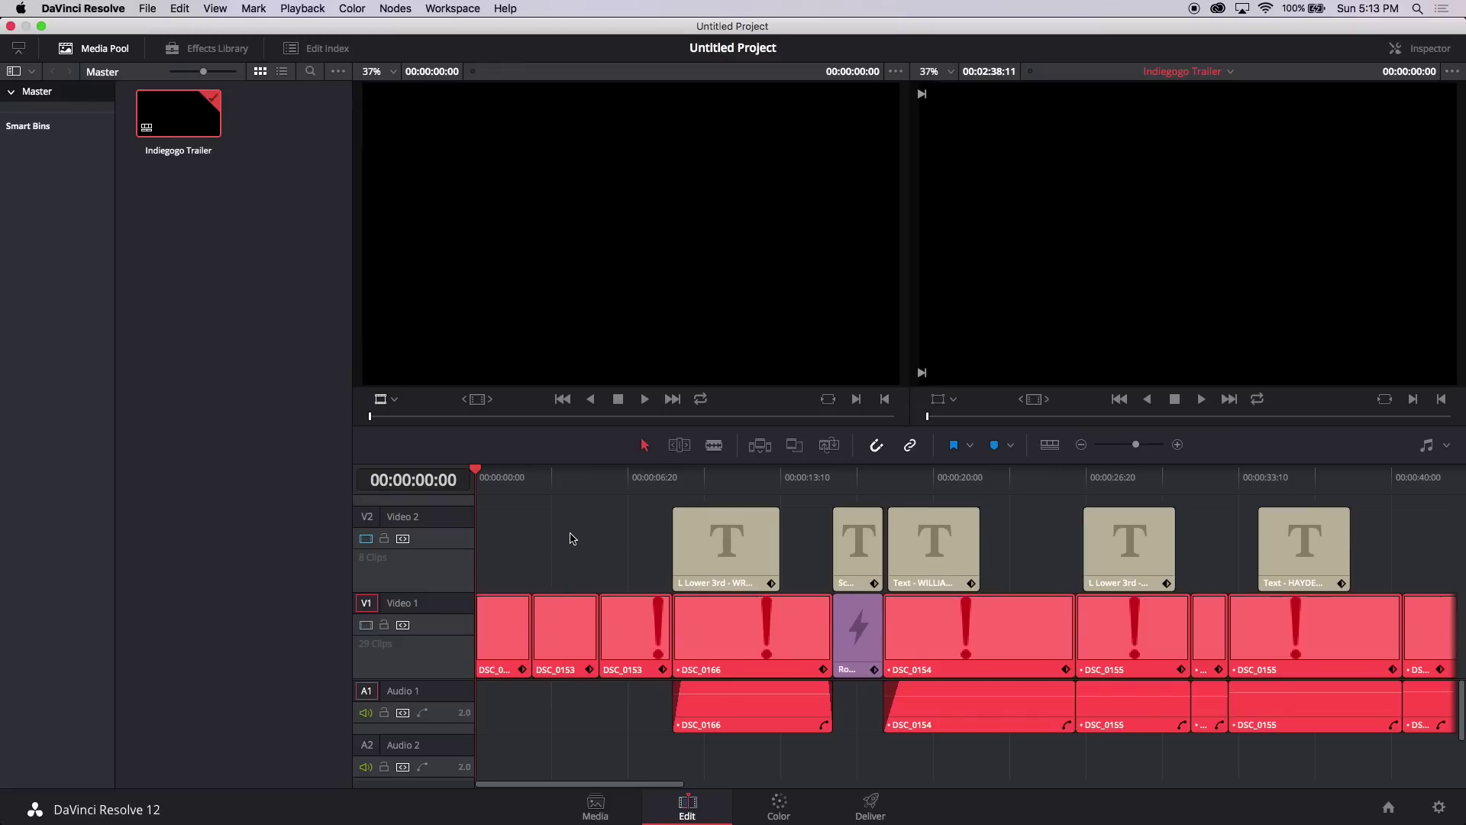
drag(560, 518, 1108, 609)
click(671, 490)
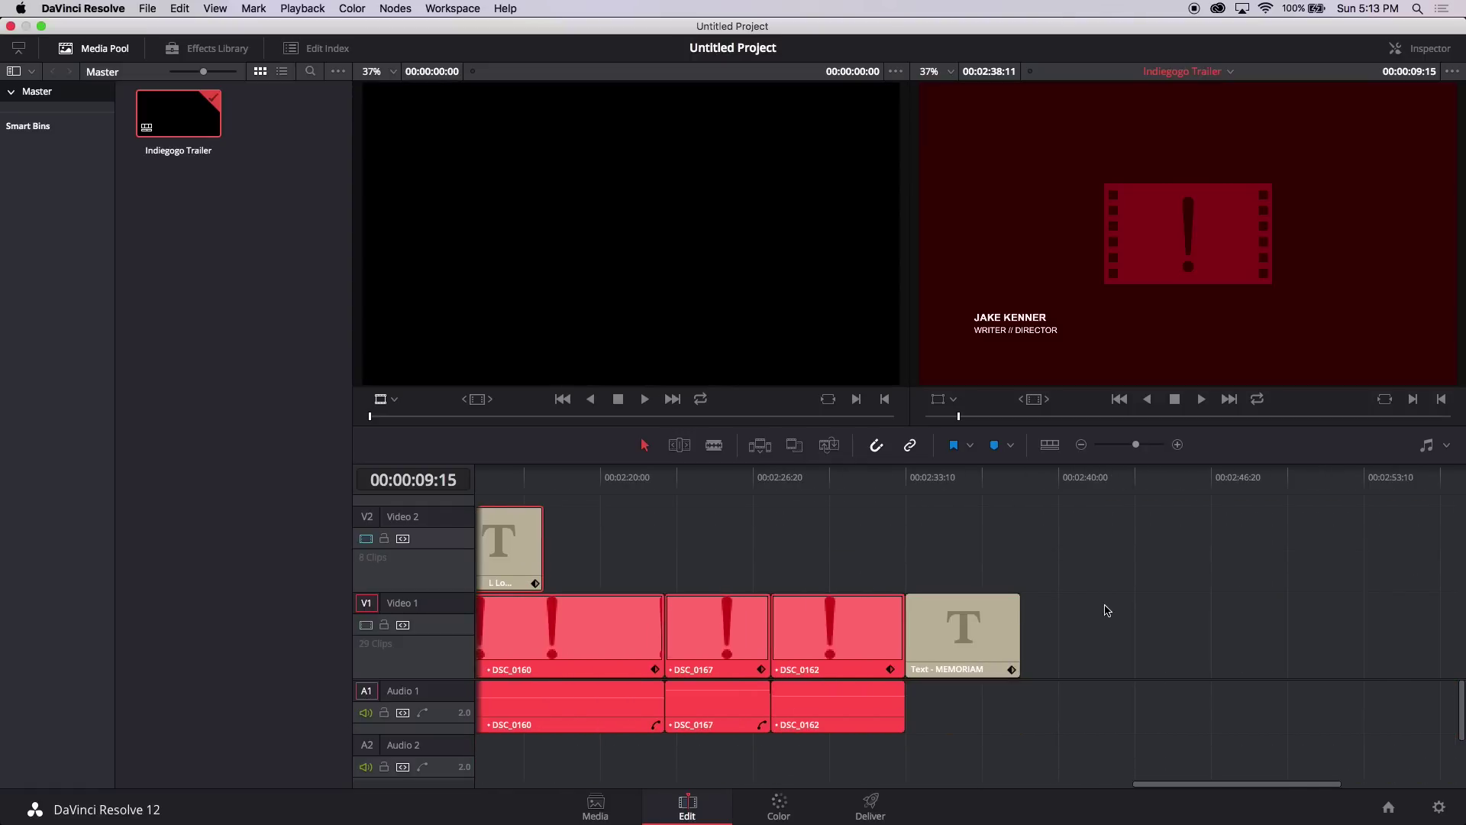
click(1002, 607)
key(BackSpace)
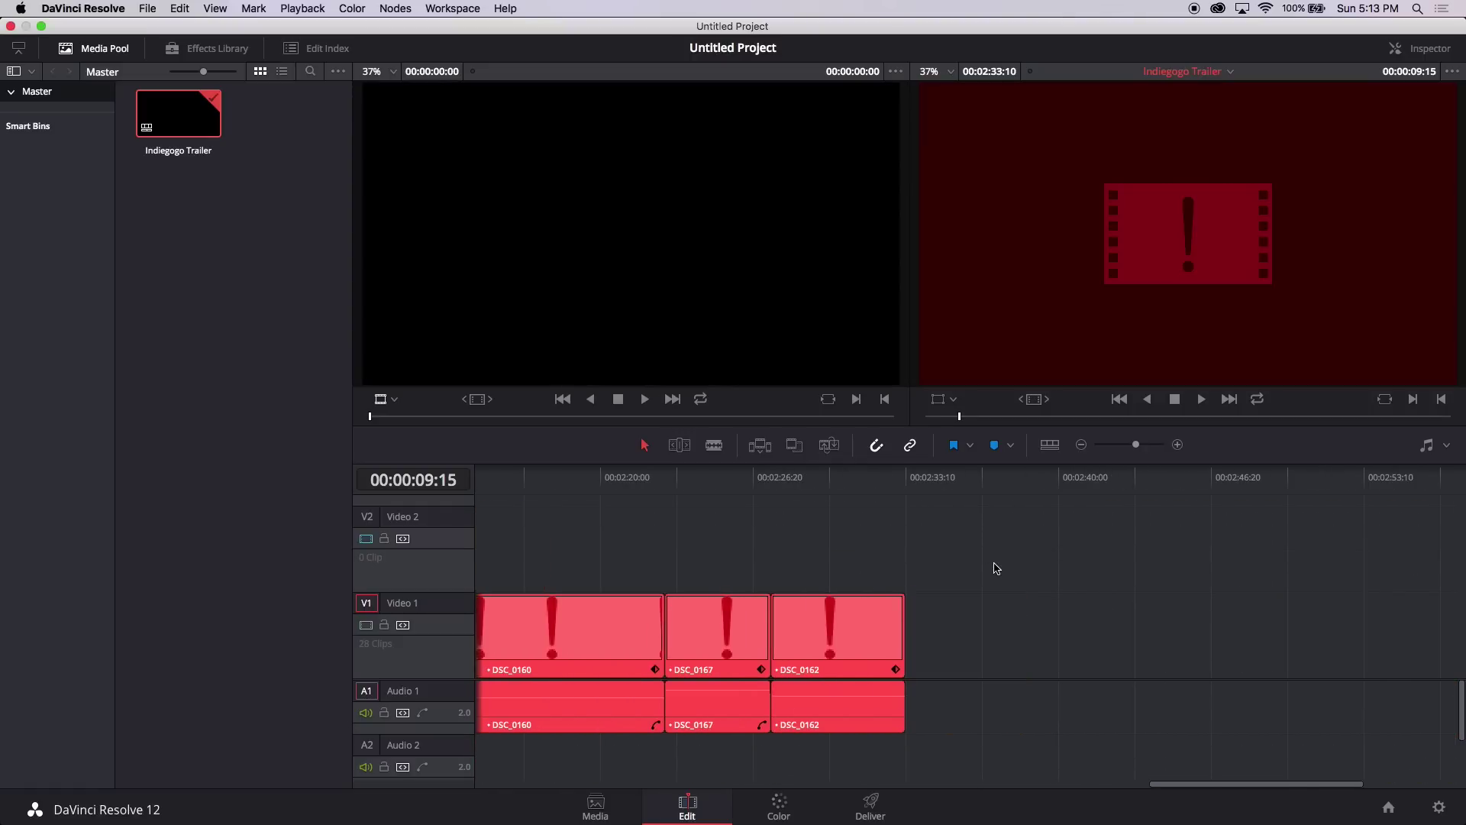
- Scroll back to the timeline start and select the purple clip after DSC_0166
scroll(573, 565, left, 15)
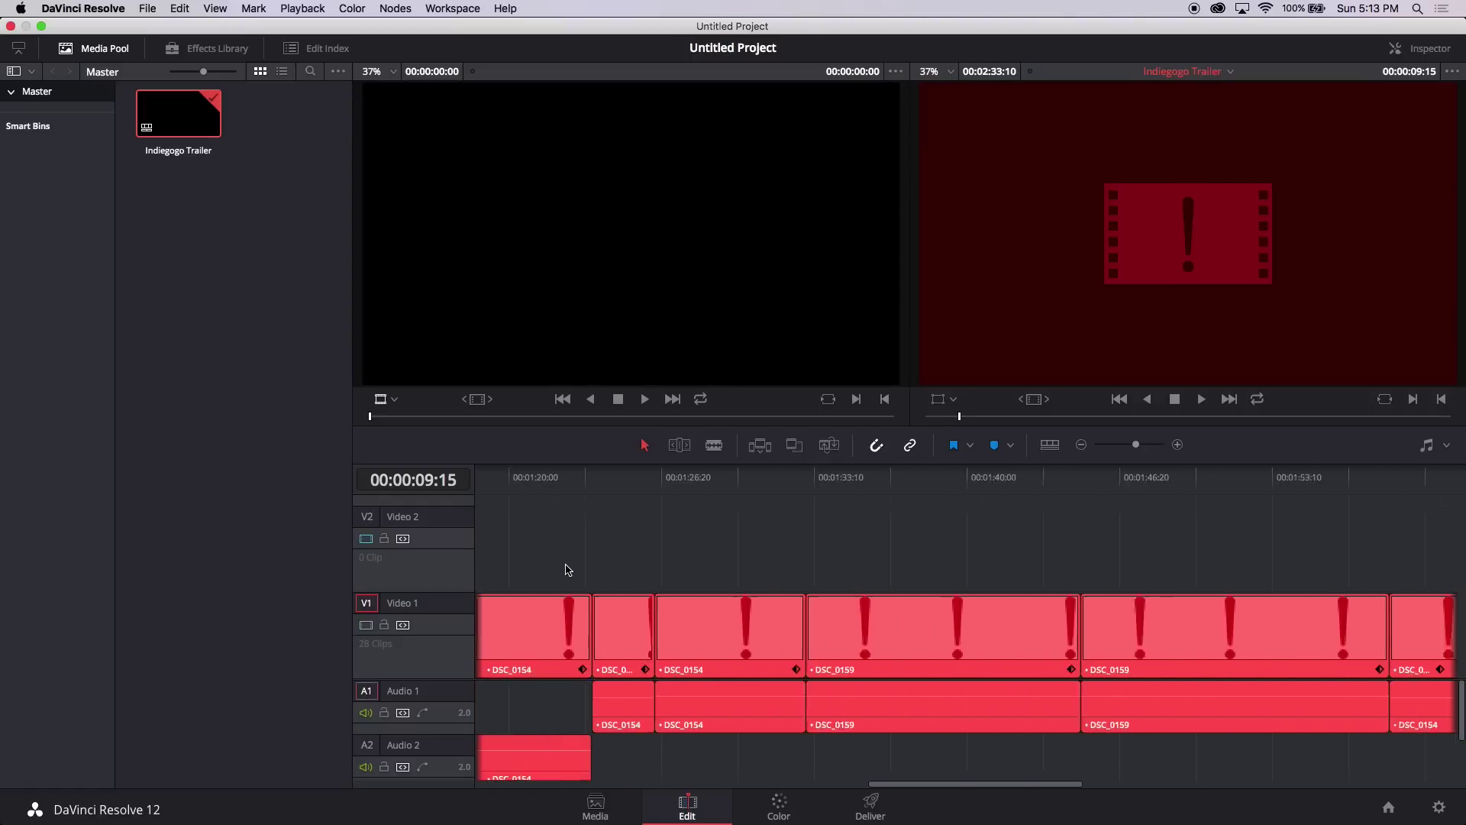
scroll(574, 569, left, 11)
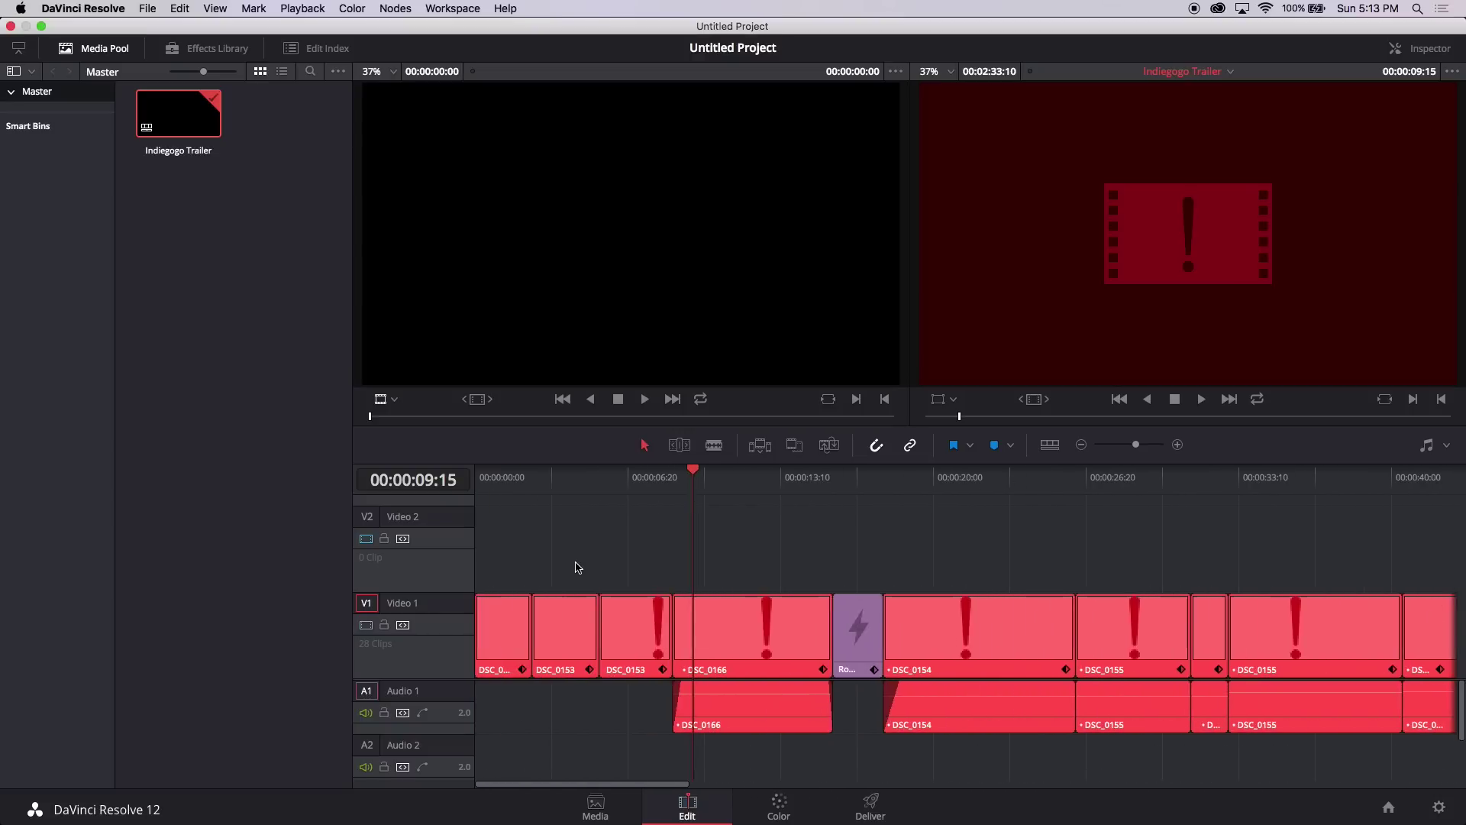
click(858, 626)
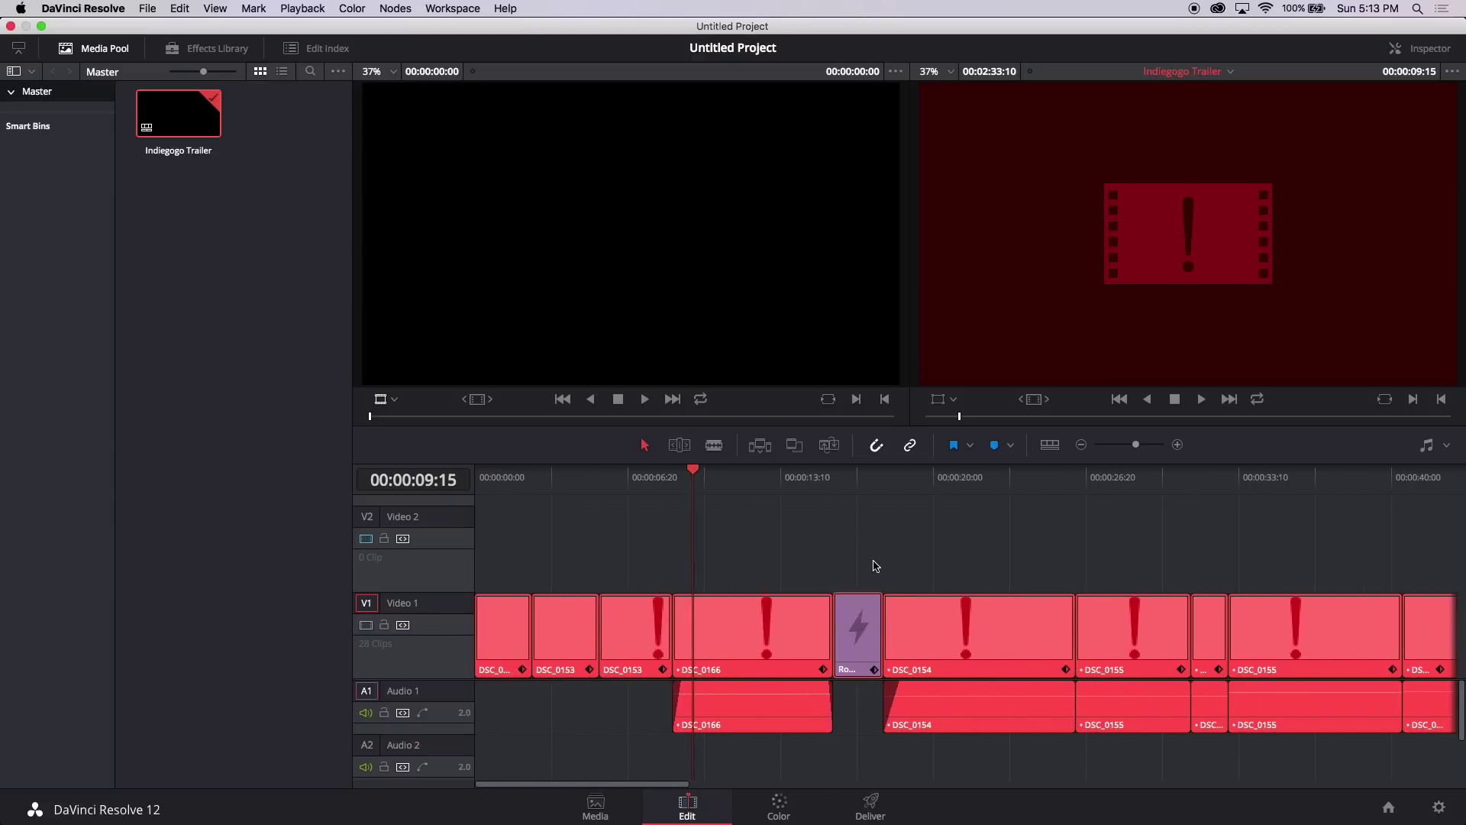
- Delete the purple clip, leaving a gap before DSC_0154, and park the playhead near 18 seconds
key(BackSpace)
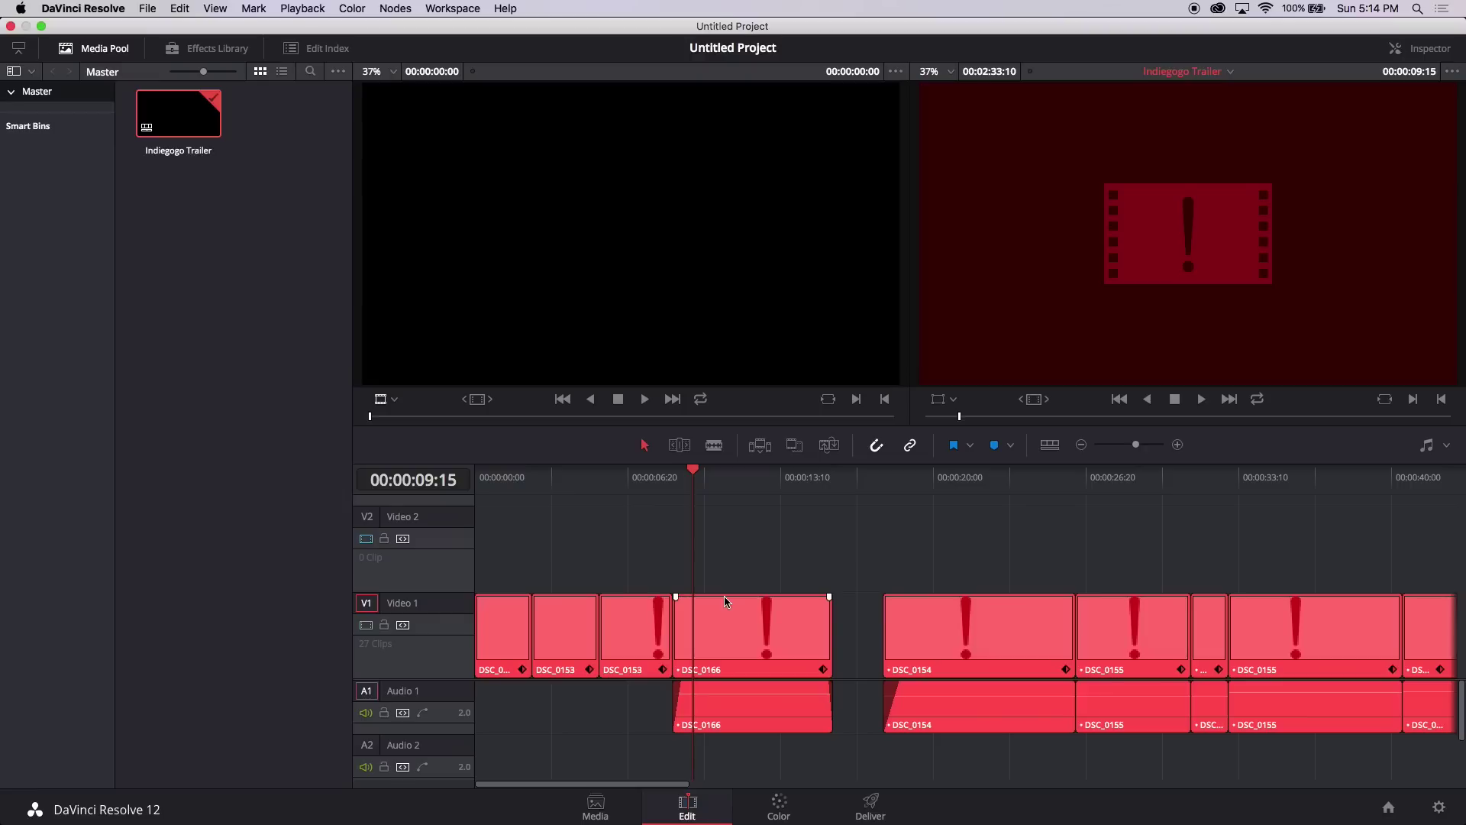
key(ctrl+Up)
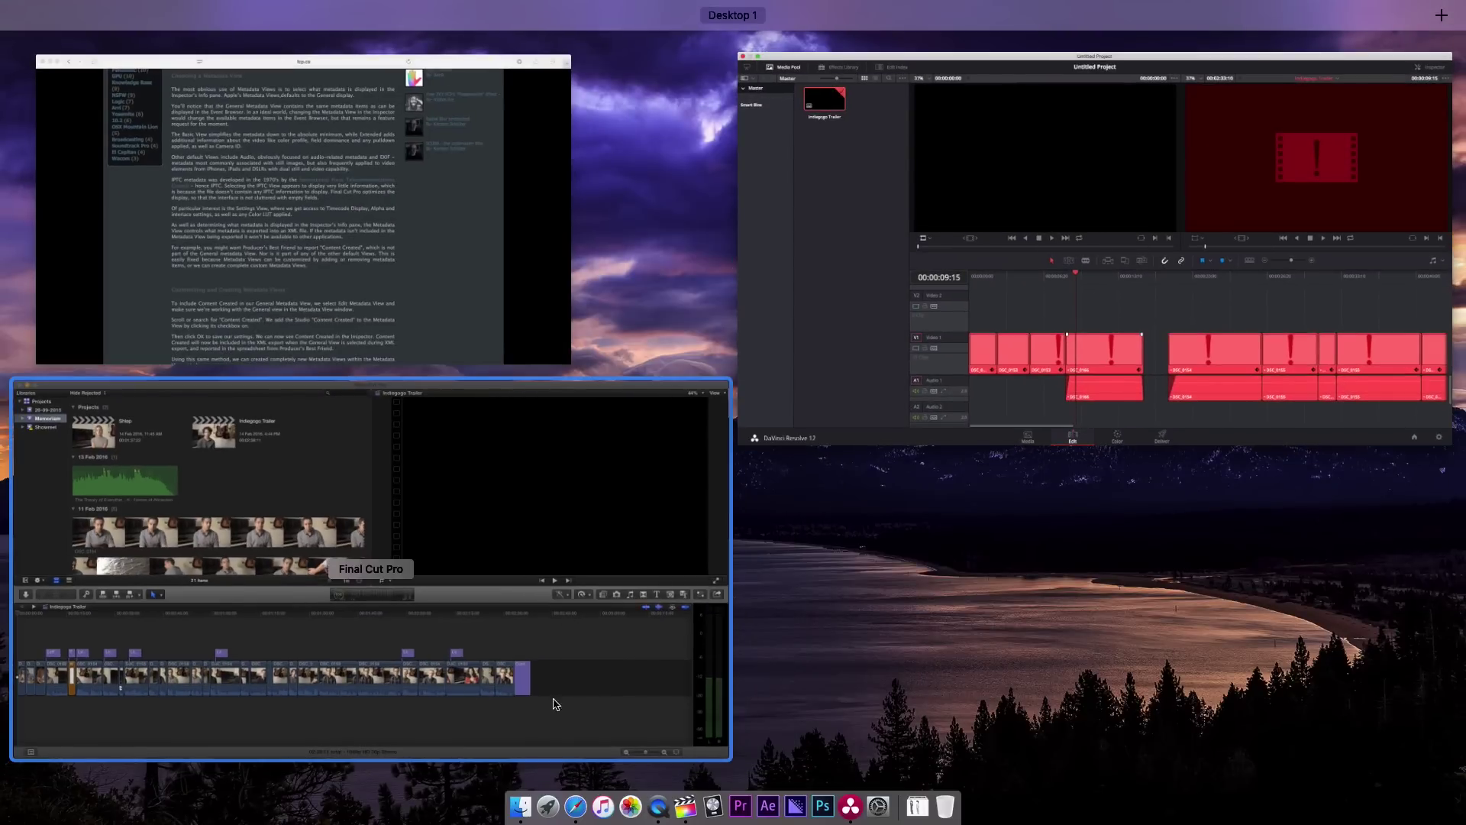
click(970, 305)
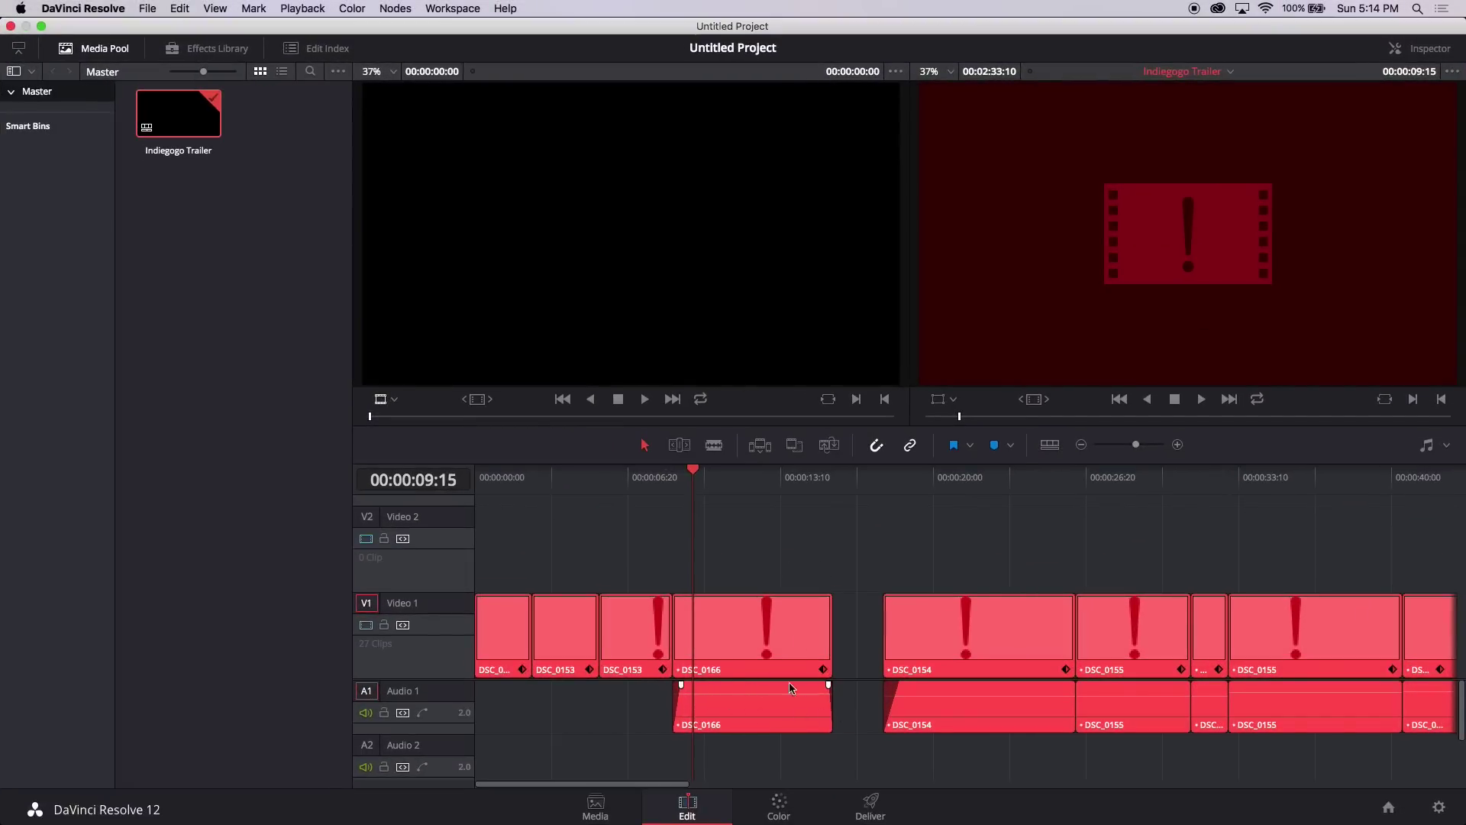
click(899, 484)
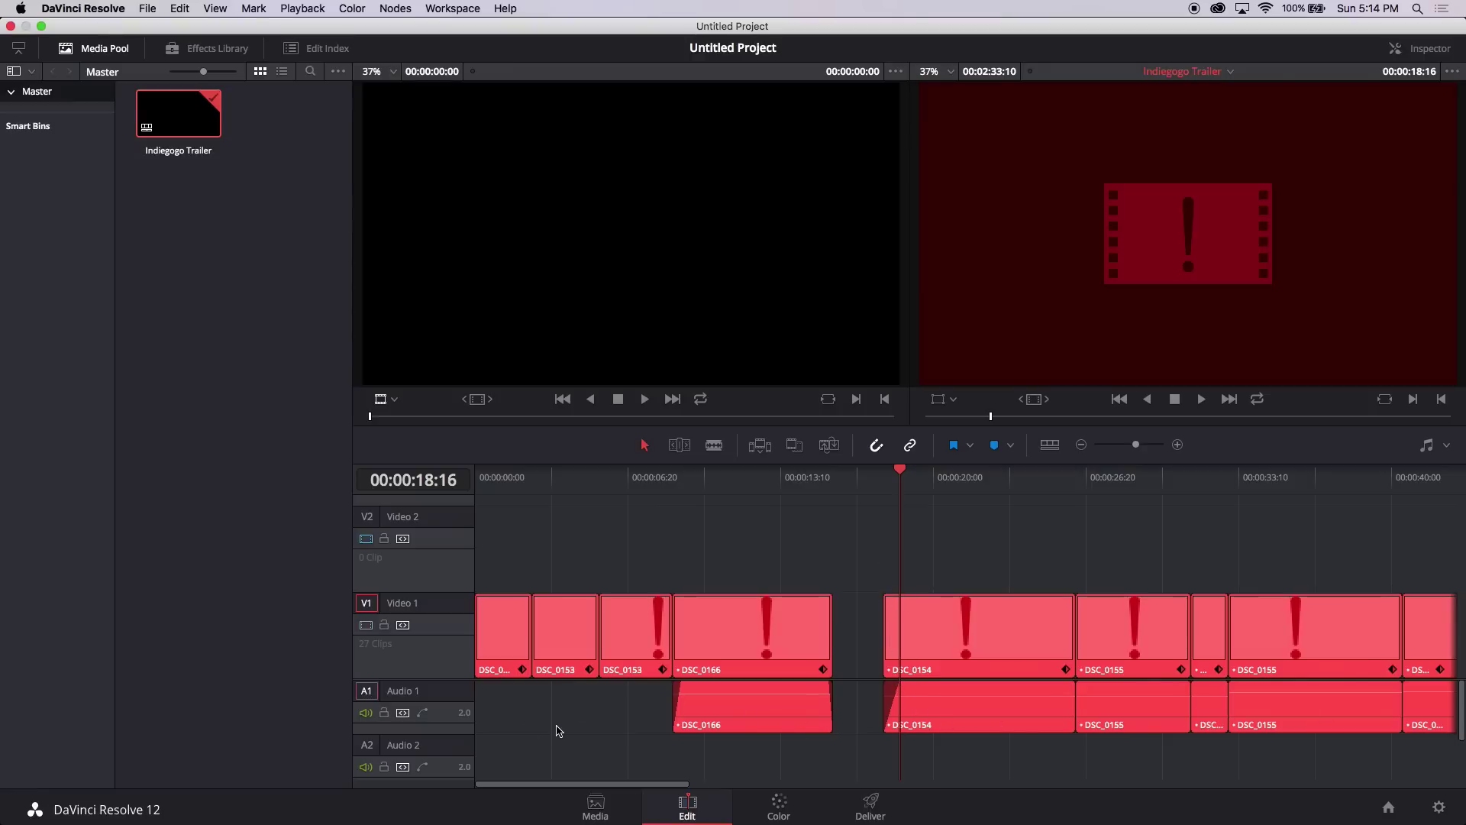
- Turn off Clip Link on DSC_0166 and DSC_0154 to separate audio from video
key(super+y)
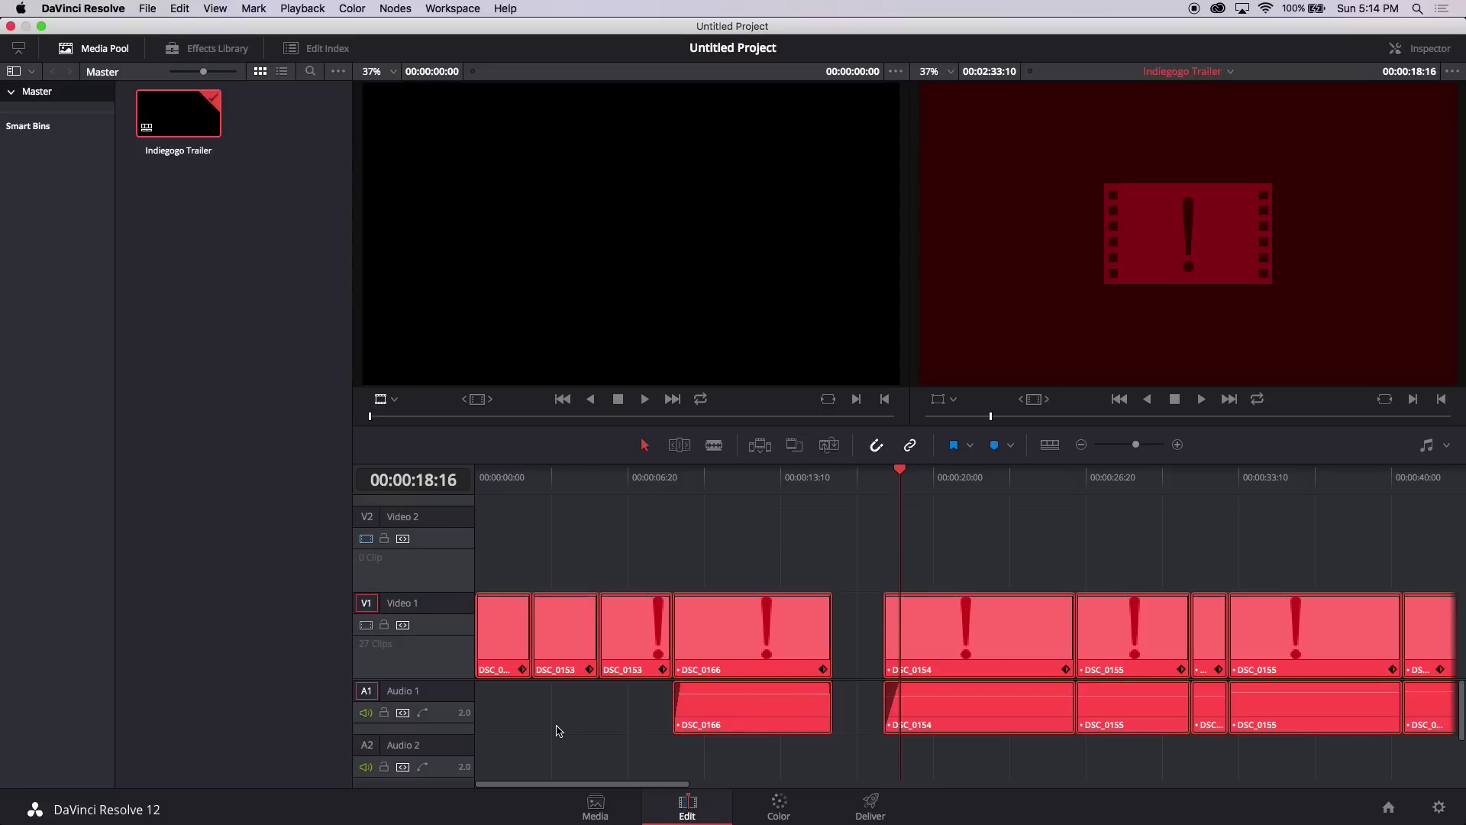
right_click(704, 703)
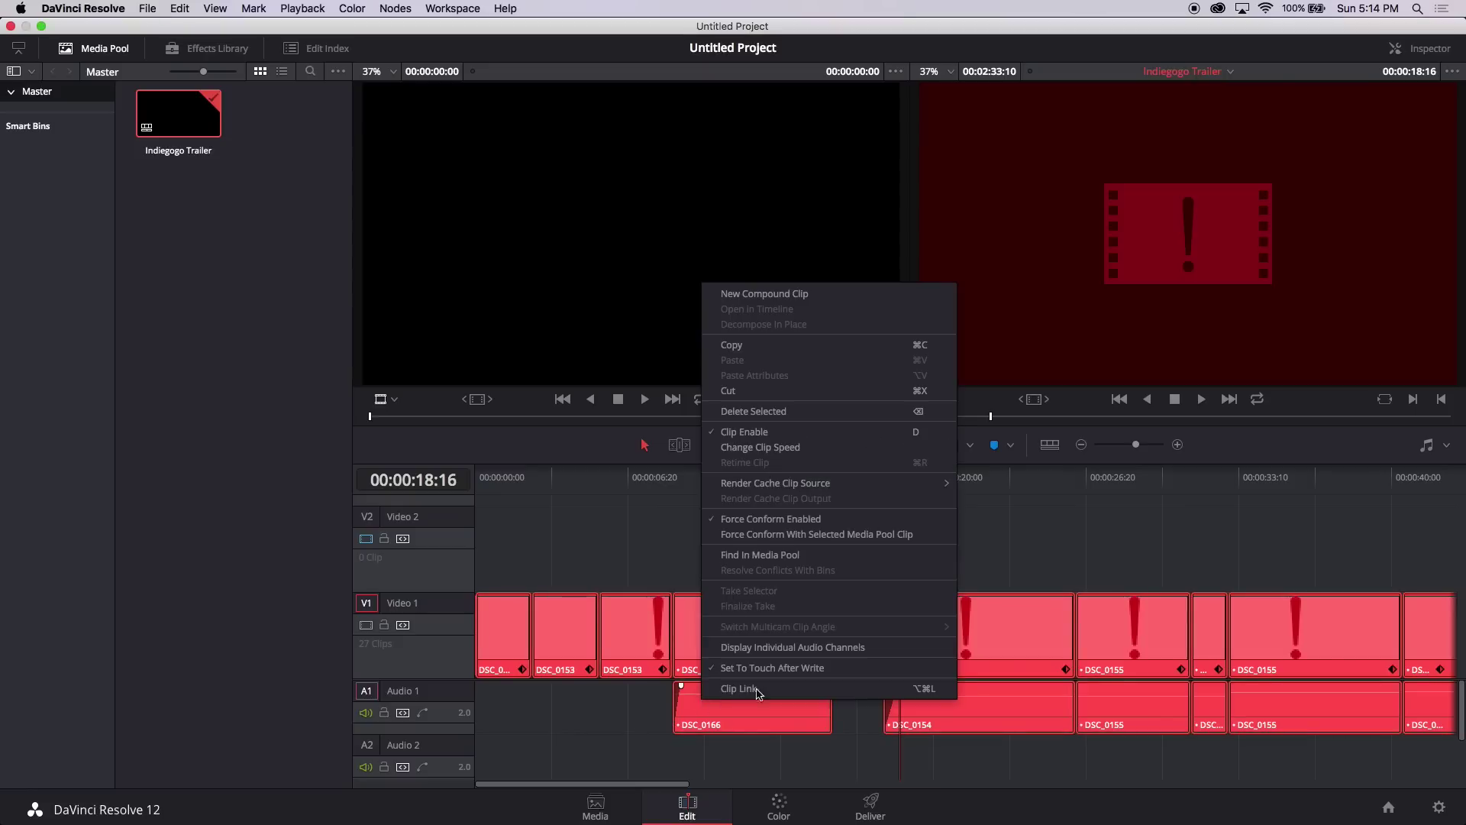
click(861, 689)
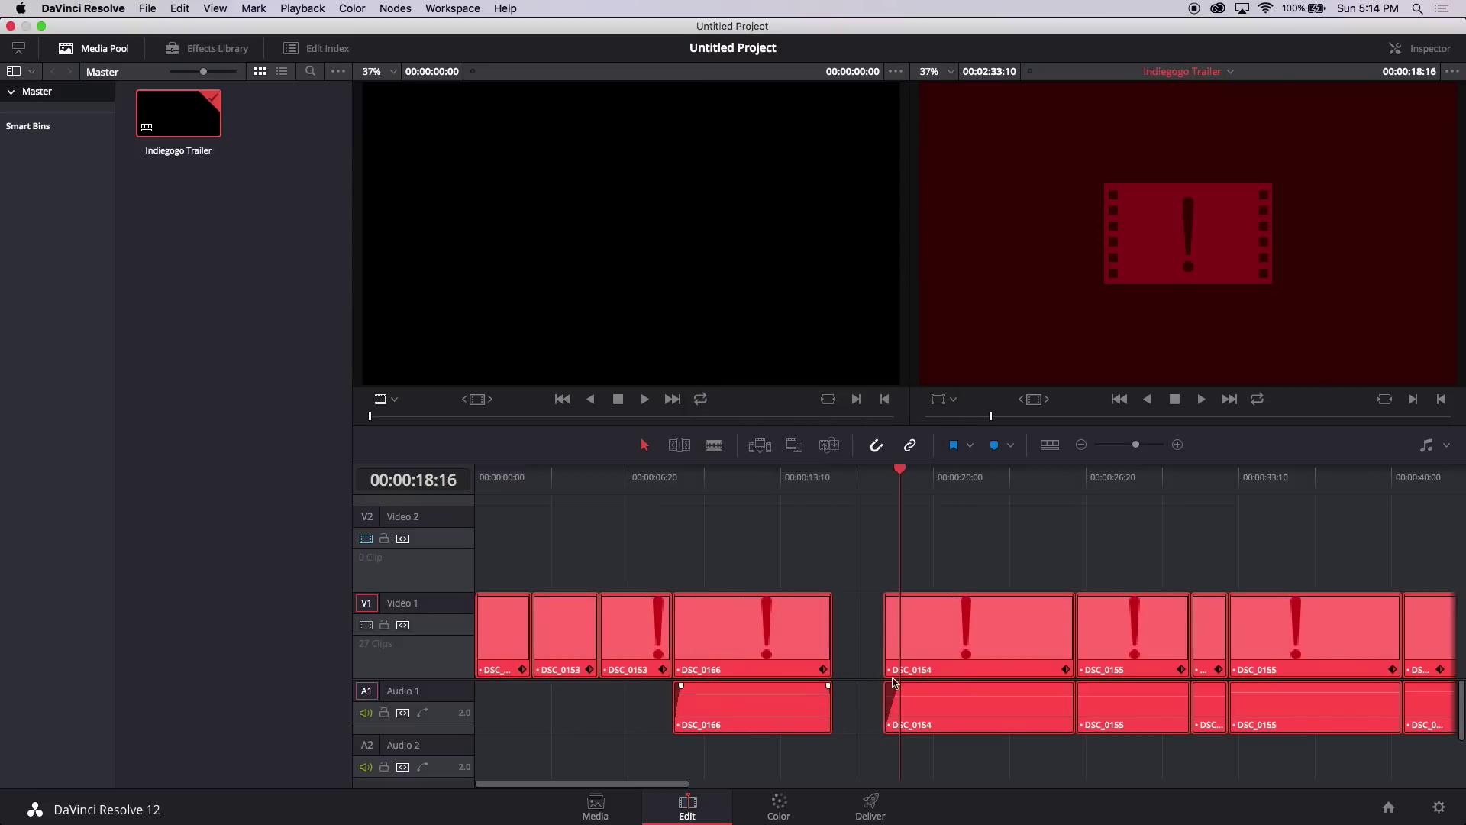
right_click(953, 651)
click(990, 640)
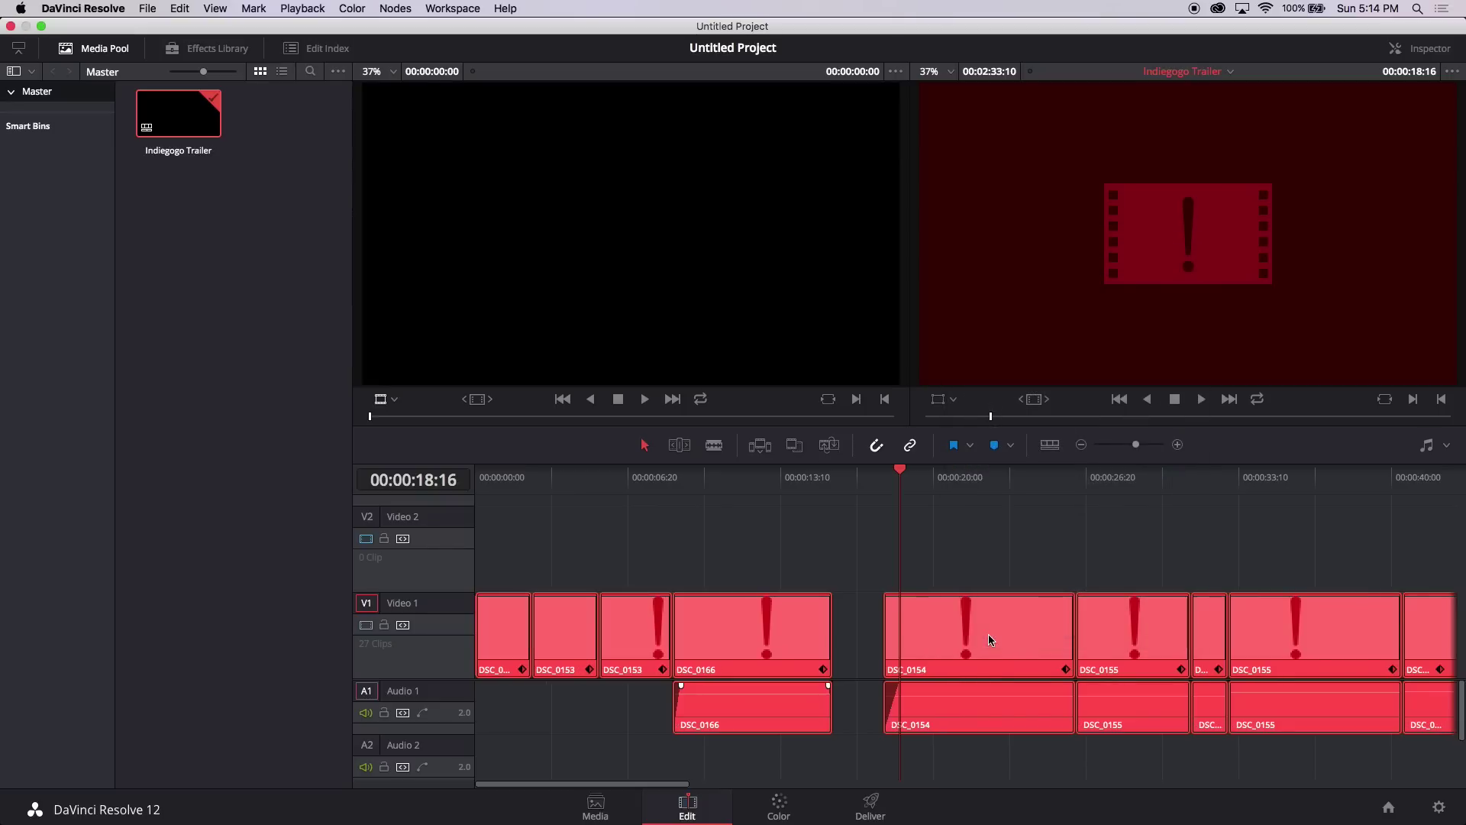
- Marquee-select all audio clips, delete them, and scroll back to the timeline start
drag(488, 699, 1455, 761)
key(Delete)
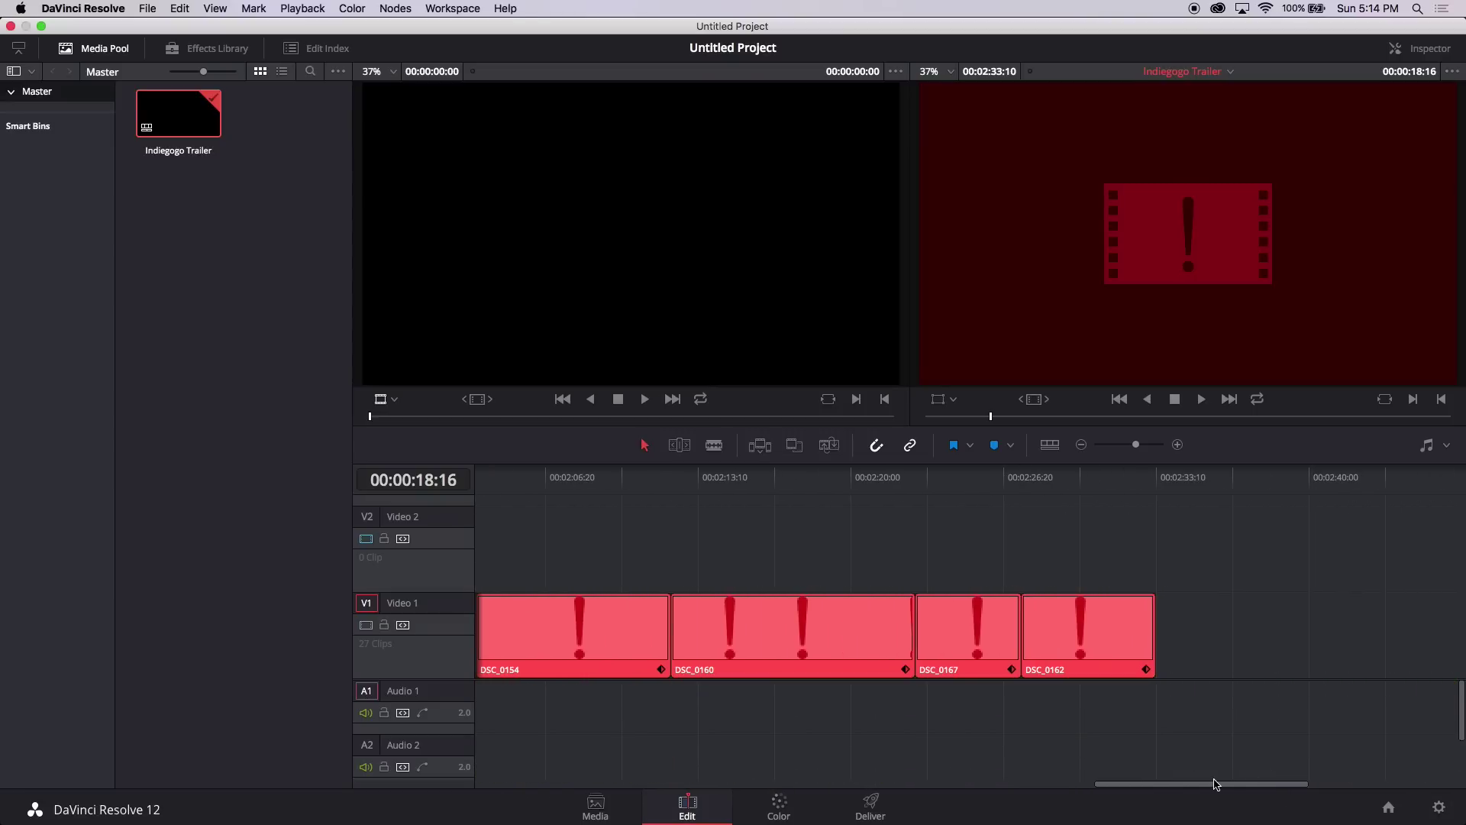
drag(1216, 785, 508, 784)
click(814, 615)
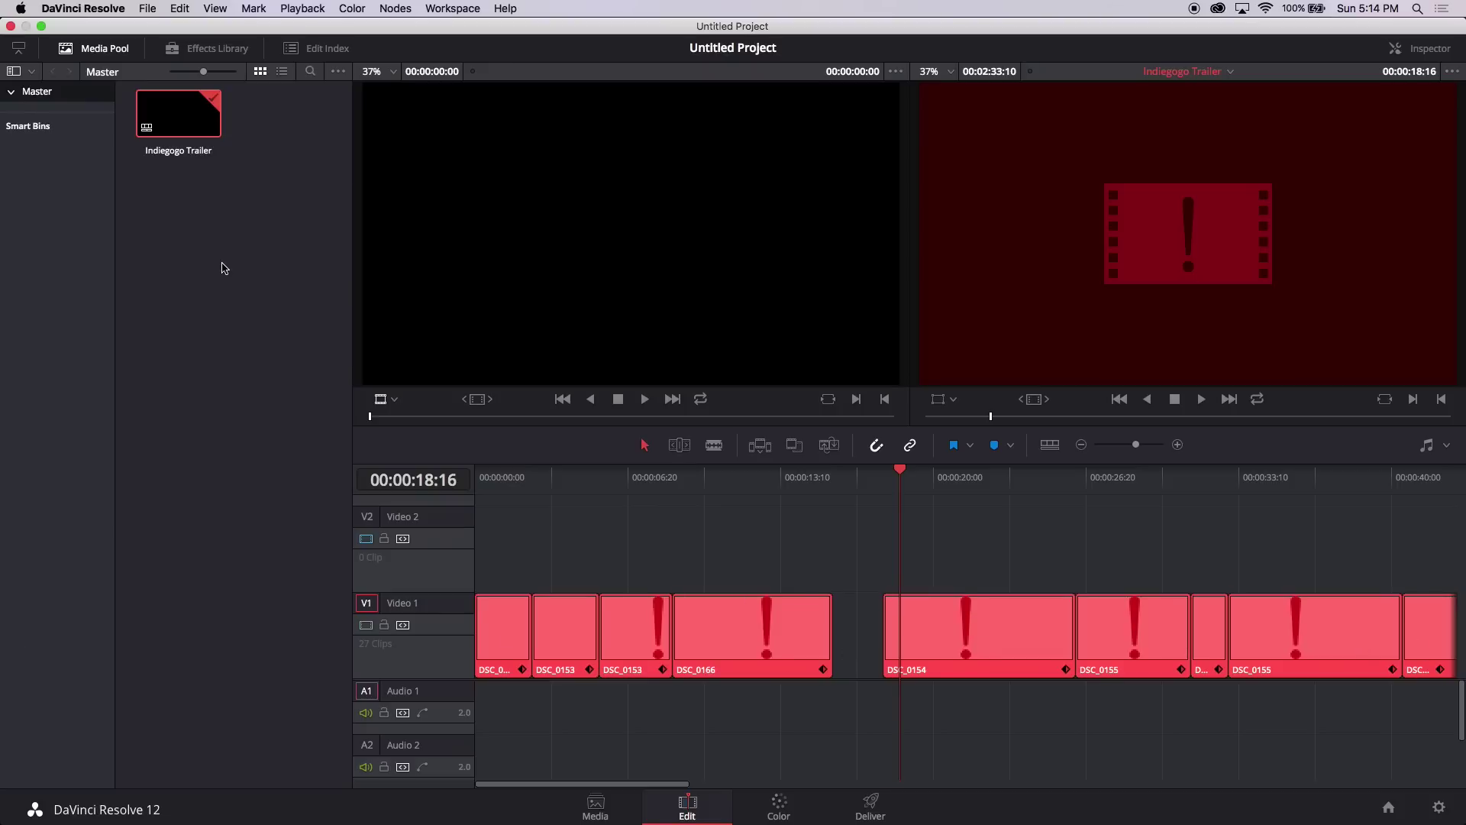
- Start an AAF/XML export and target the Documents/Projects/Memoriam/Post Production folder
click(148, 8)
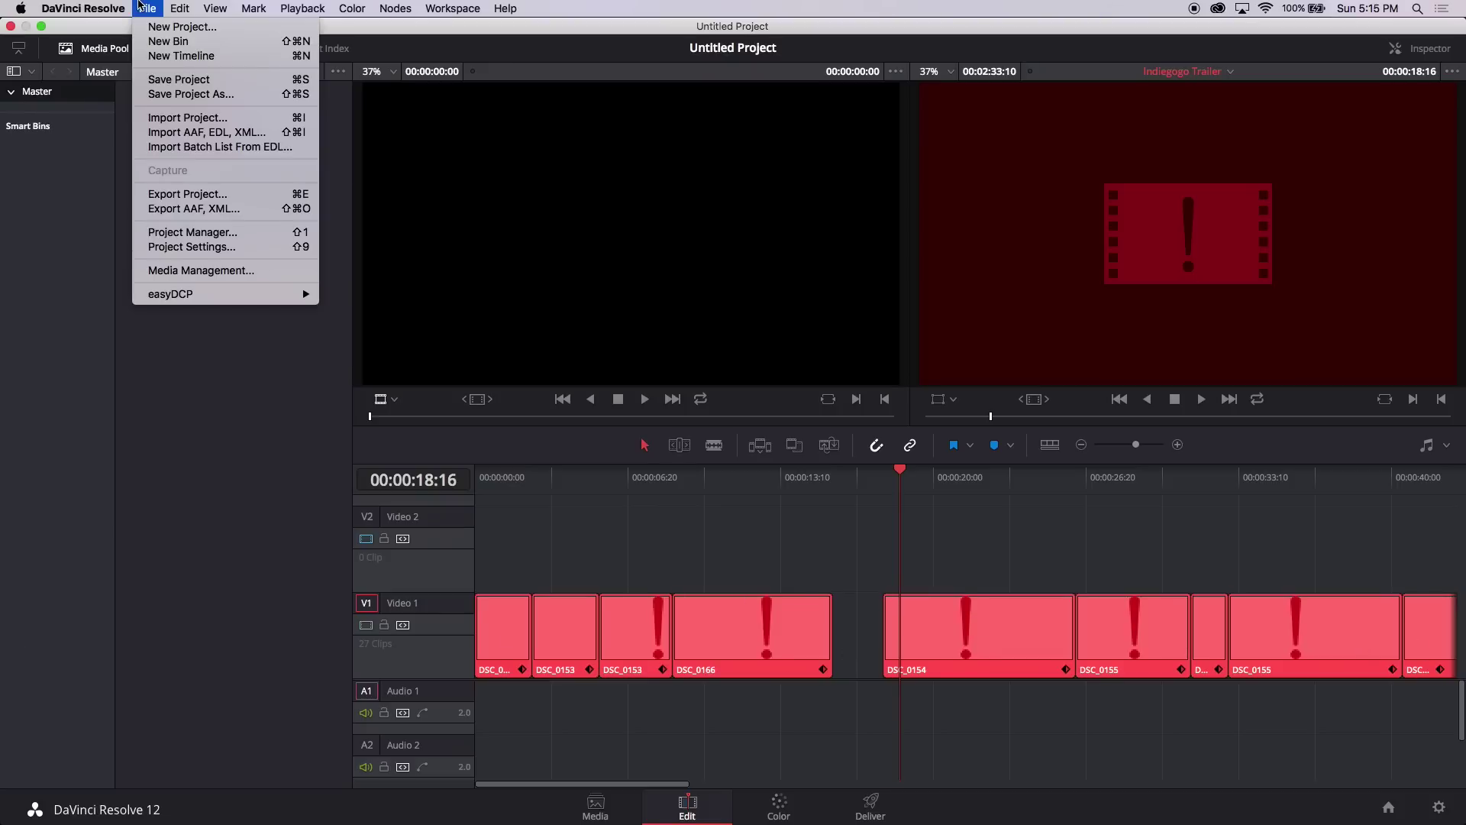
click(203, 211)
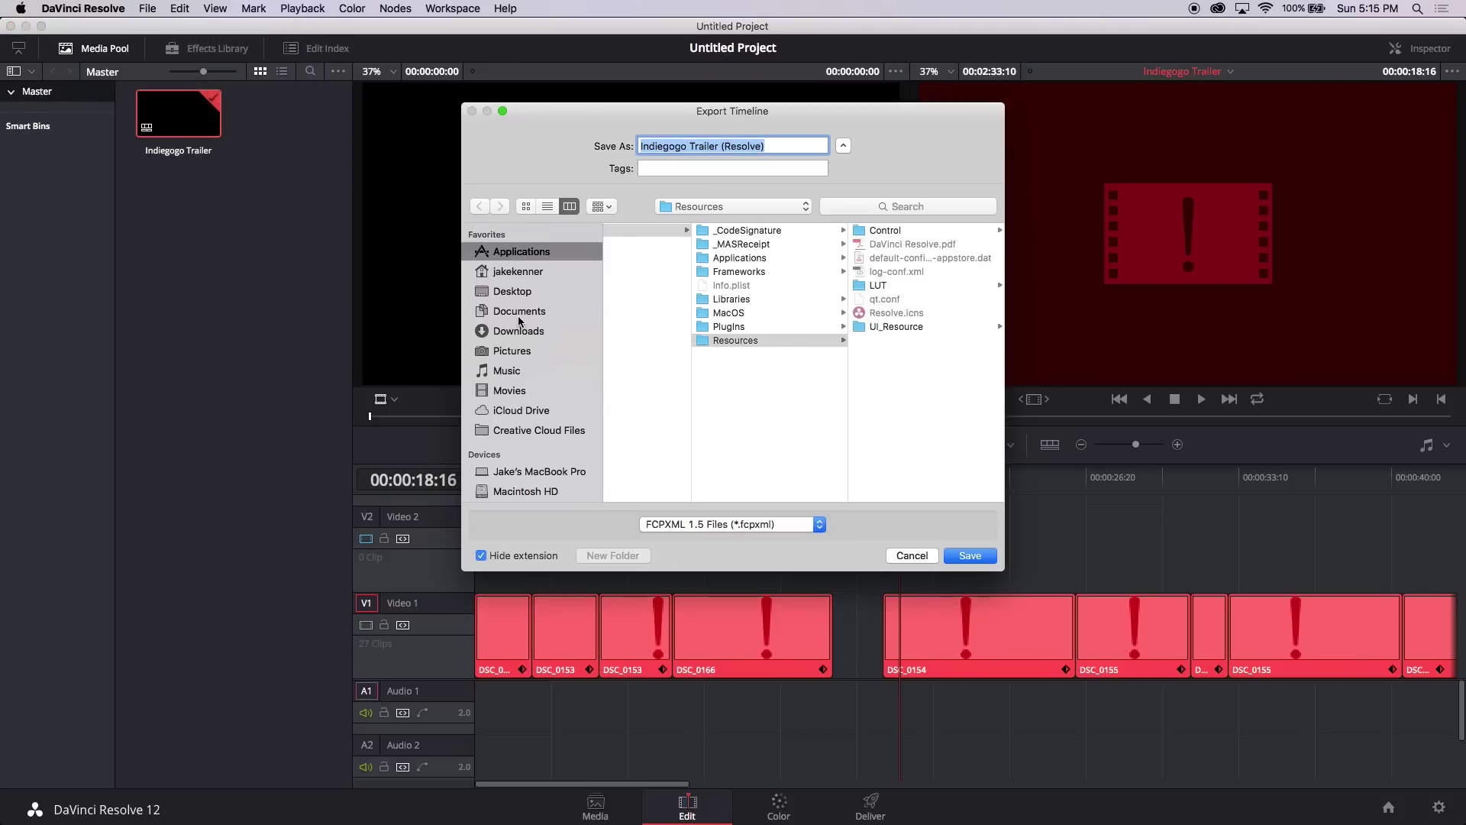
click(518, 318)
click(678, 260)
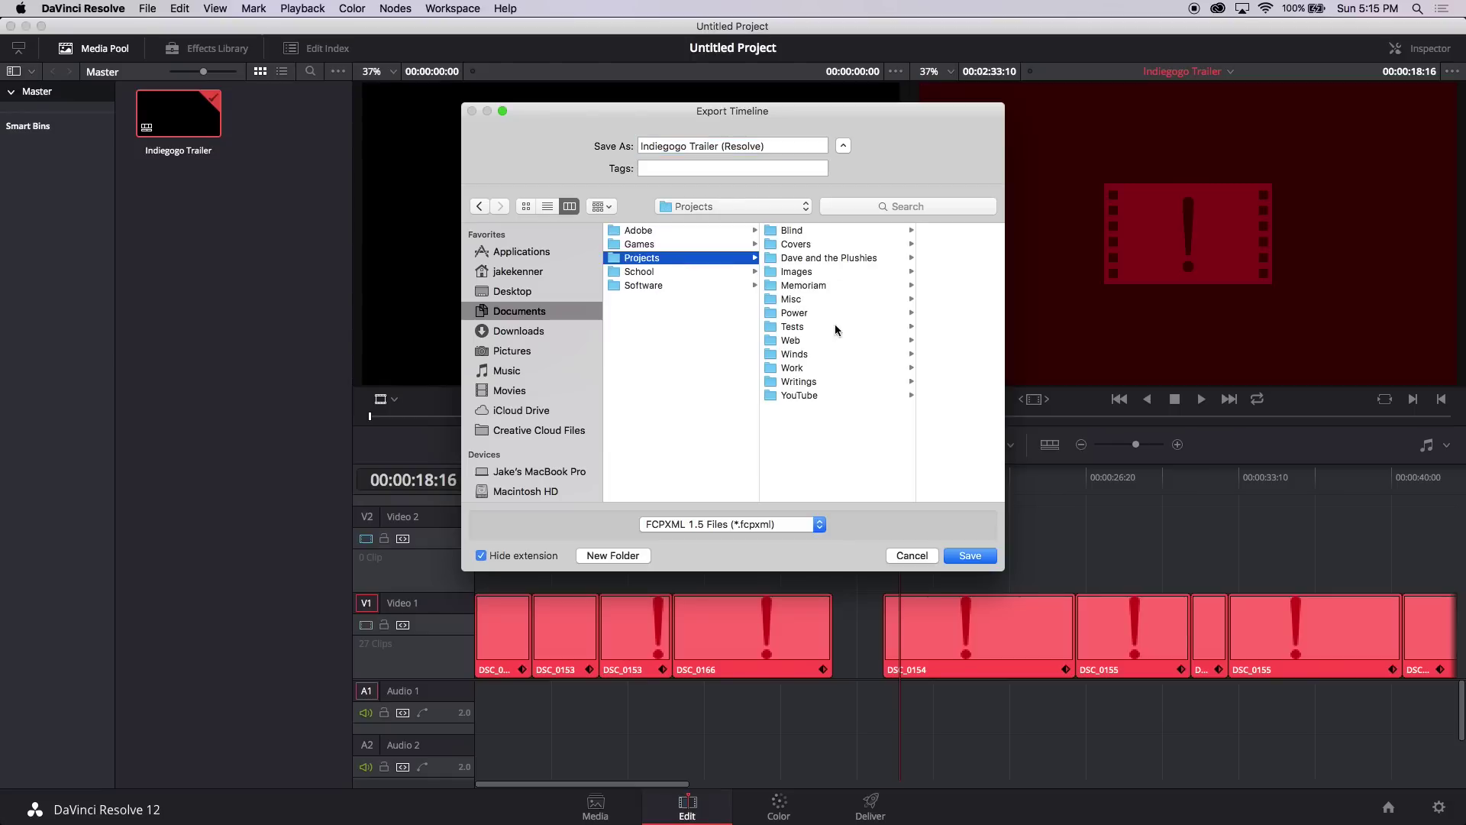
click(808, 285)
click(905, 368)
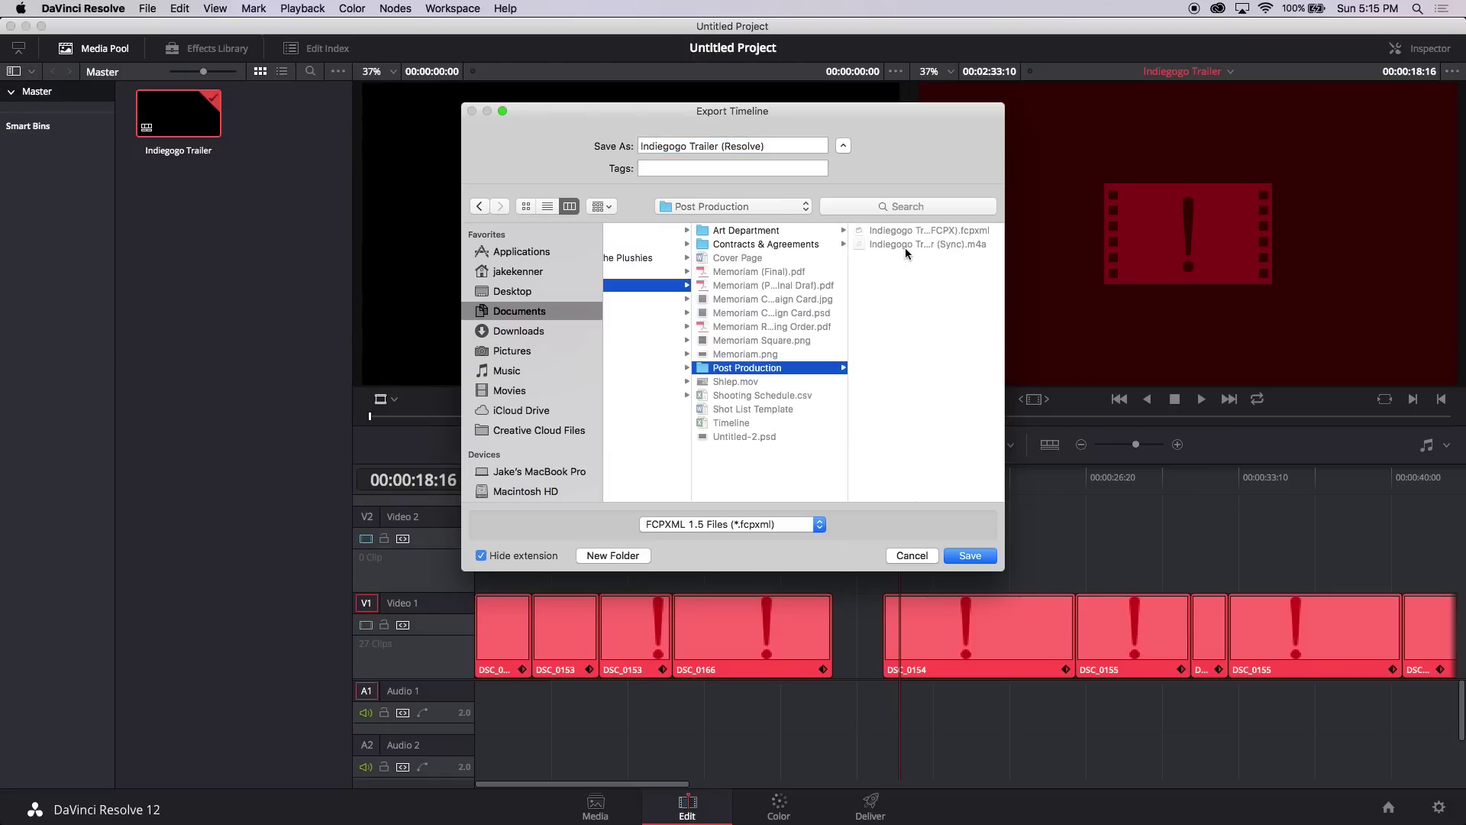
- Save the export as AAF Files and close the export log
click(768, 145)
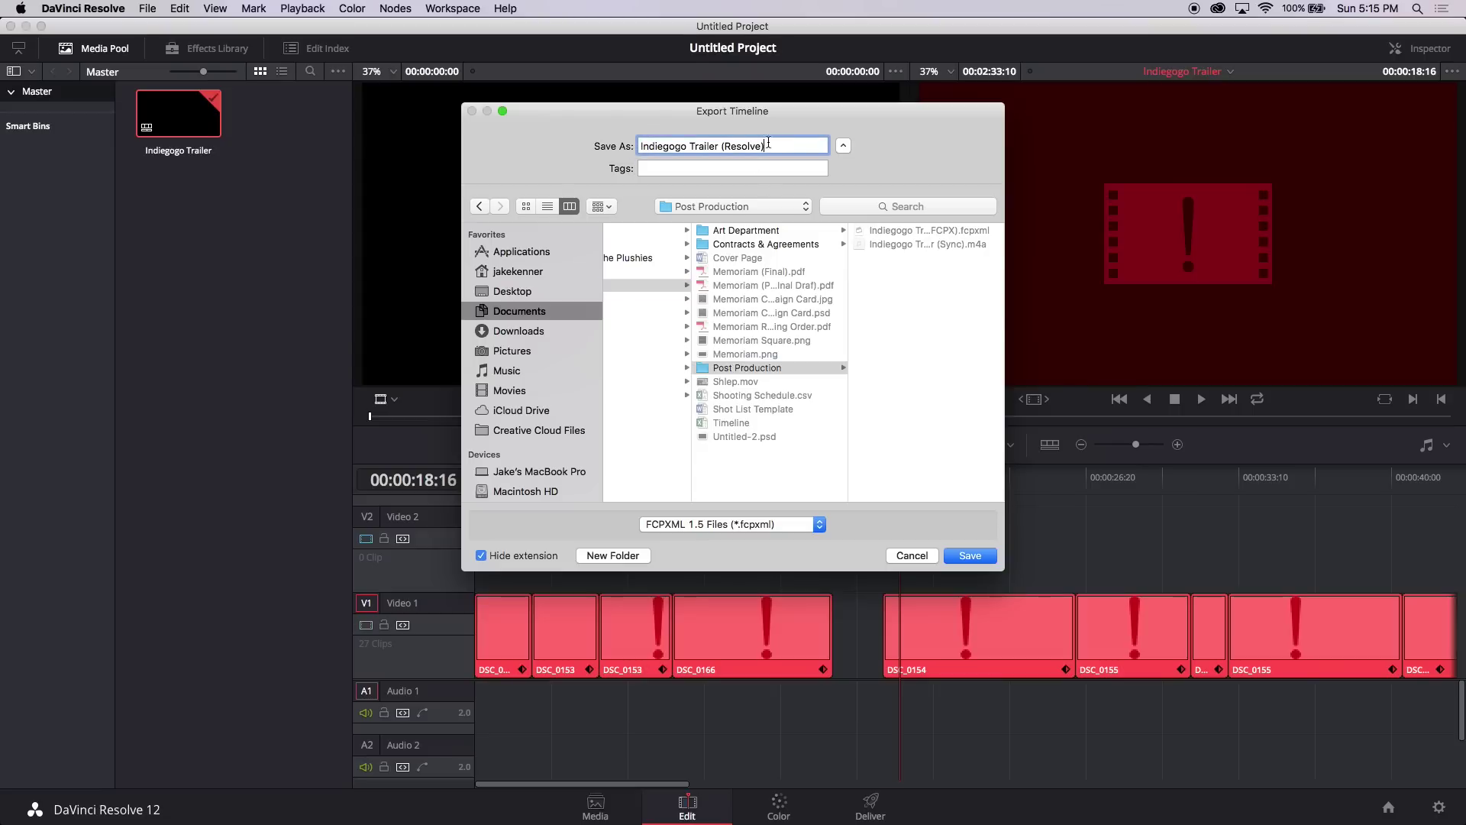
click(748, 524)
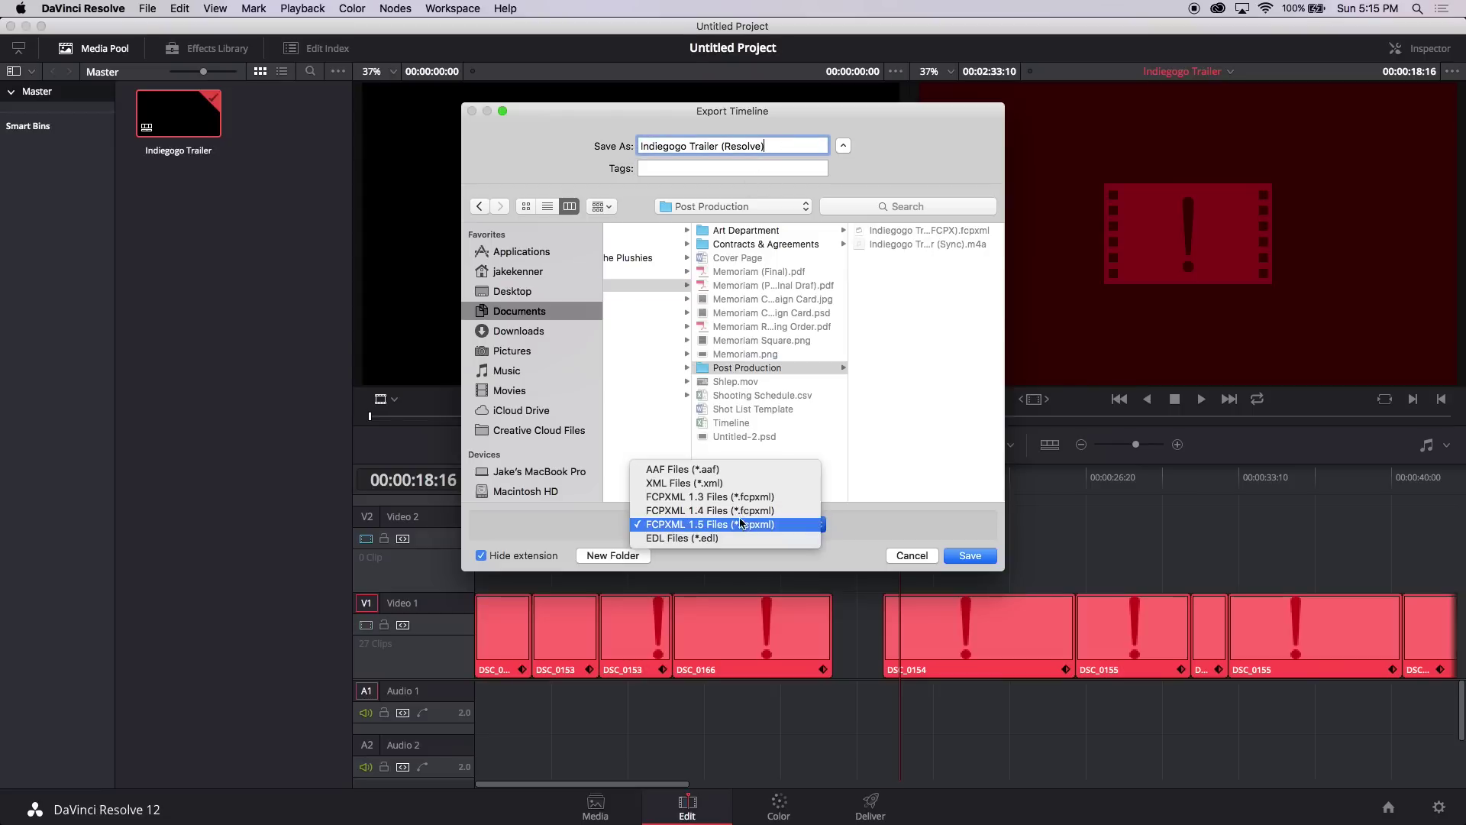
click(928, 471)
click(972, 556)
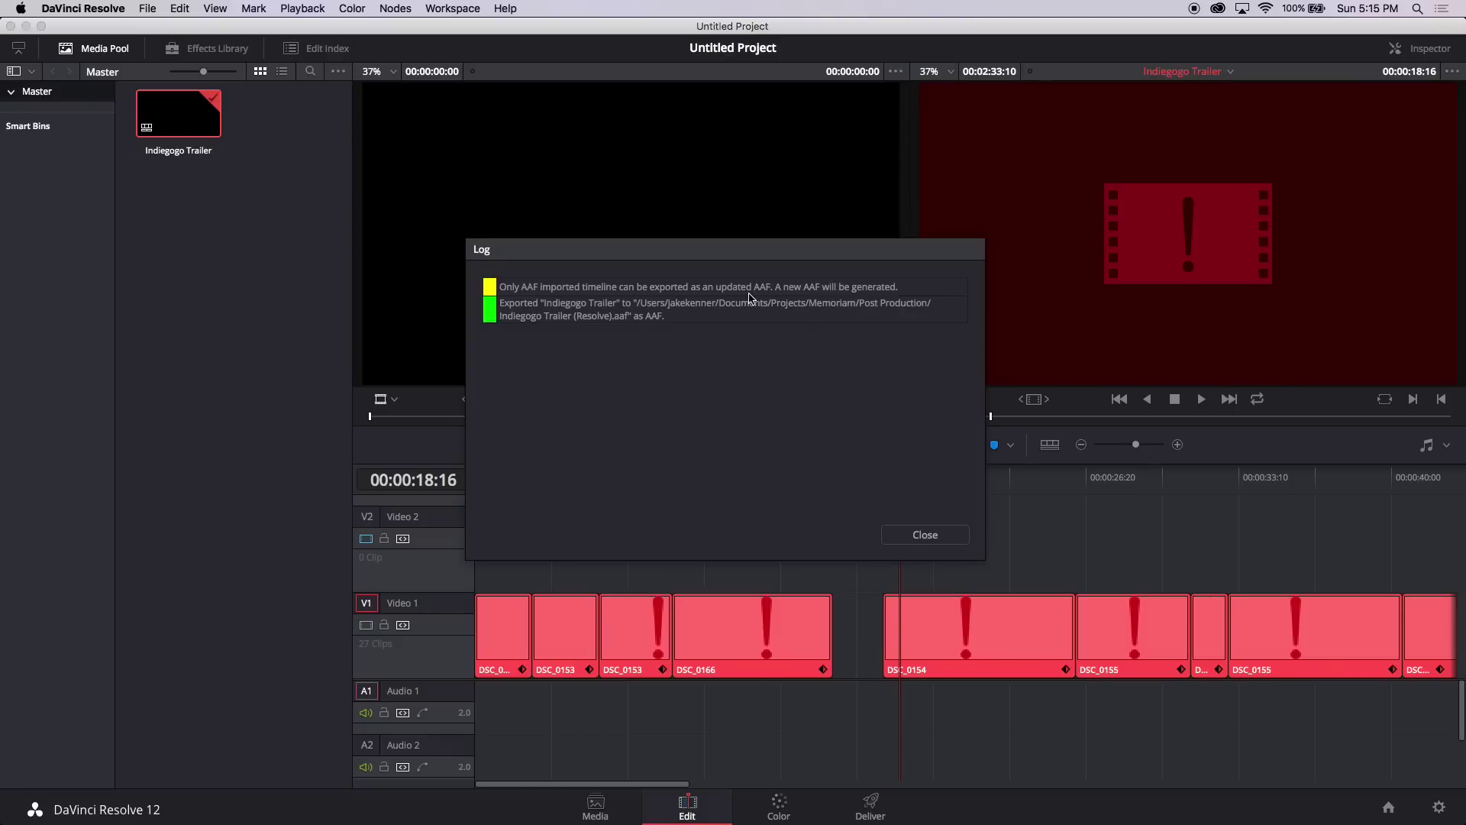
click(950, 539)
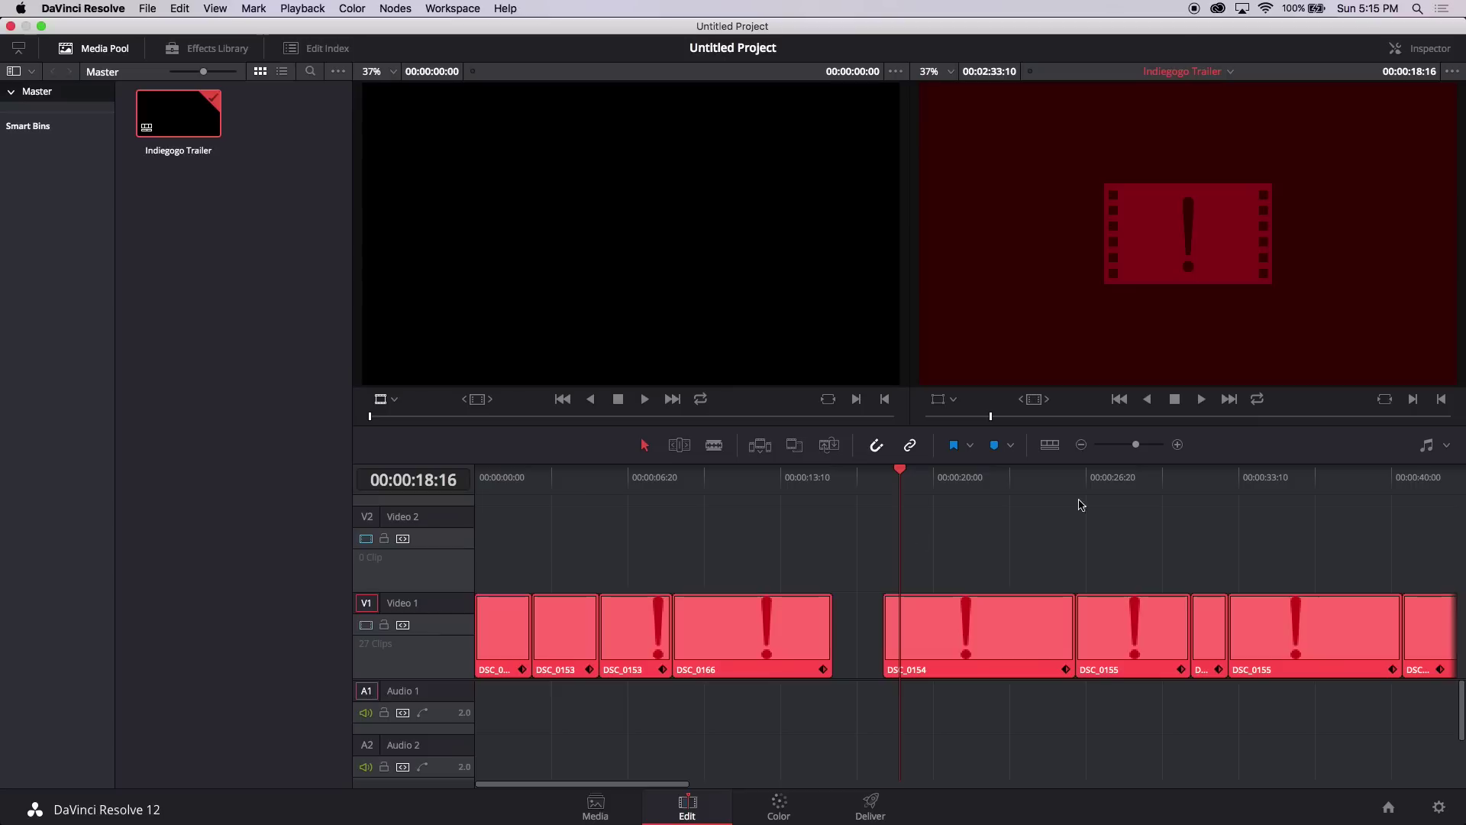
- Quit DaVinci Resolve without saving and launch Premiere Pro CC from the Dock
click(93, 8)
click(100, 149)
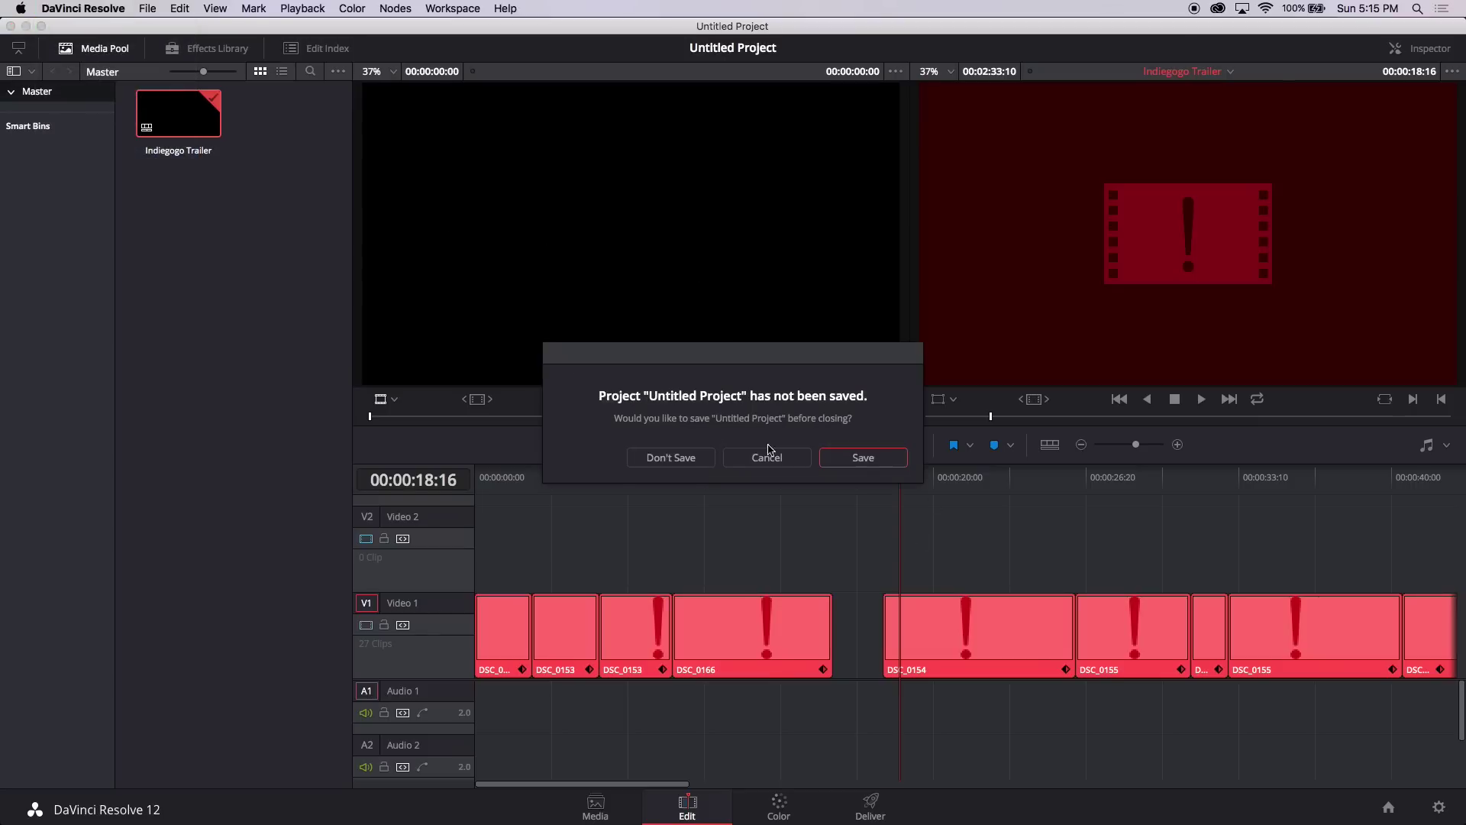
click(674, 458)
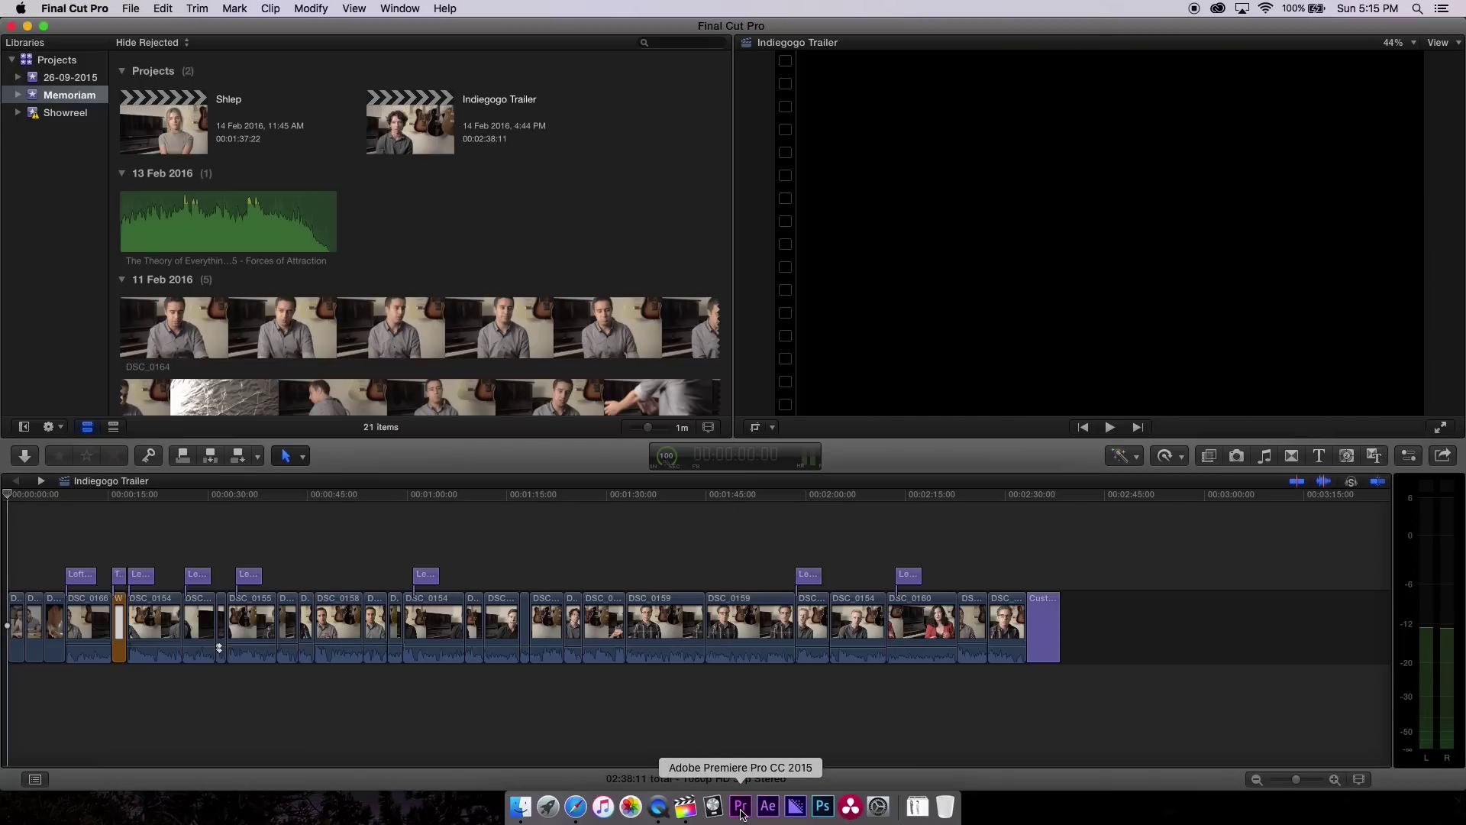
click(741, 807)
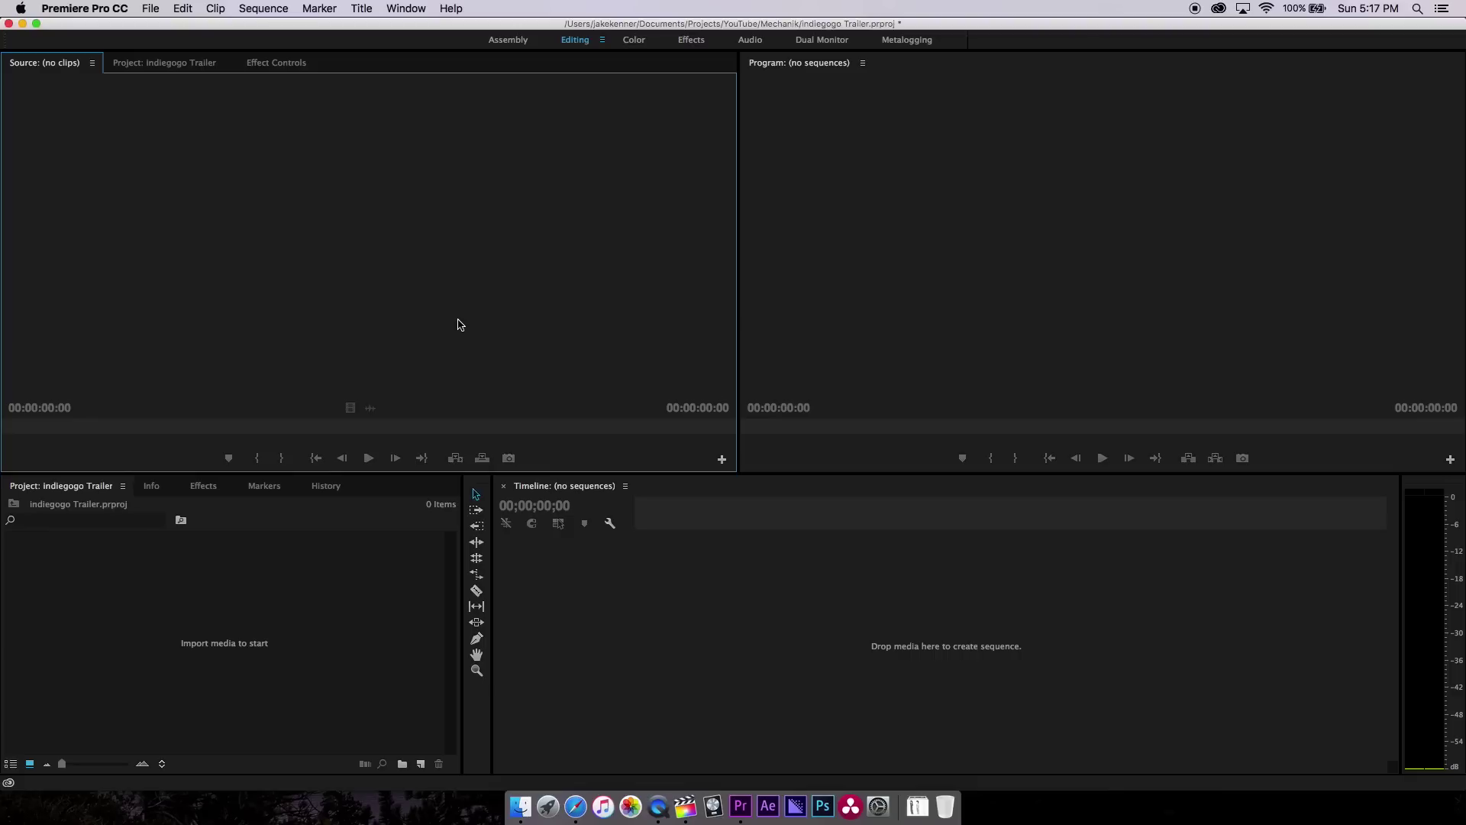
- Import Indiegogo Trailer (Resolve).aaf into the Premiere project and review the imported bin items
click(152, 9)
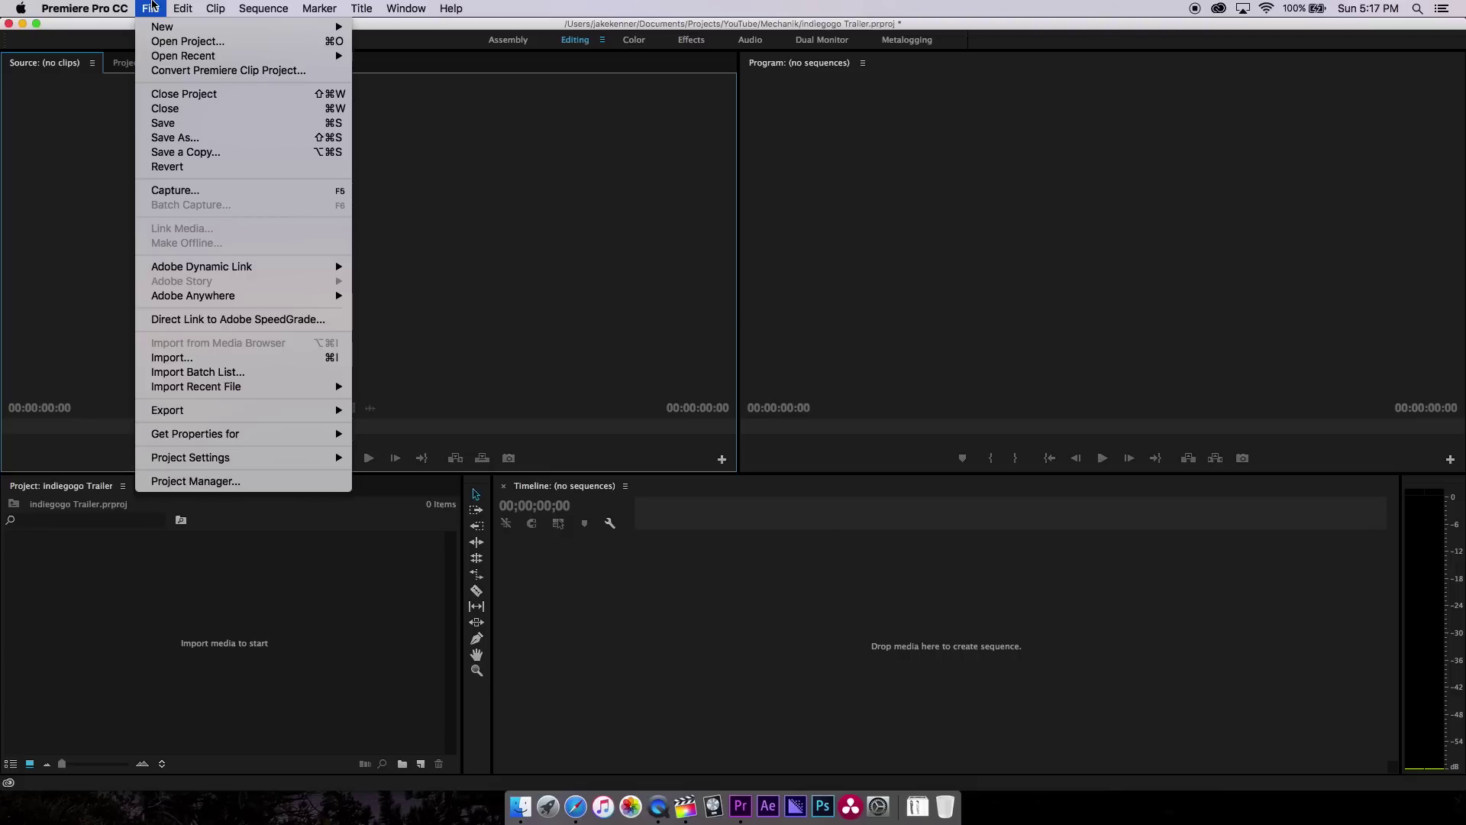
click(243, 359)
click(682, 175)
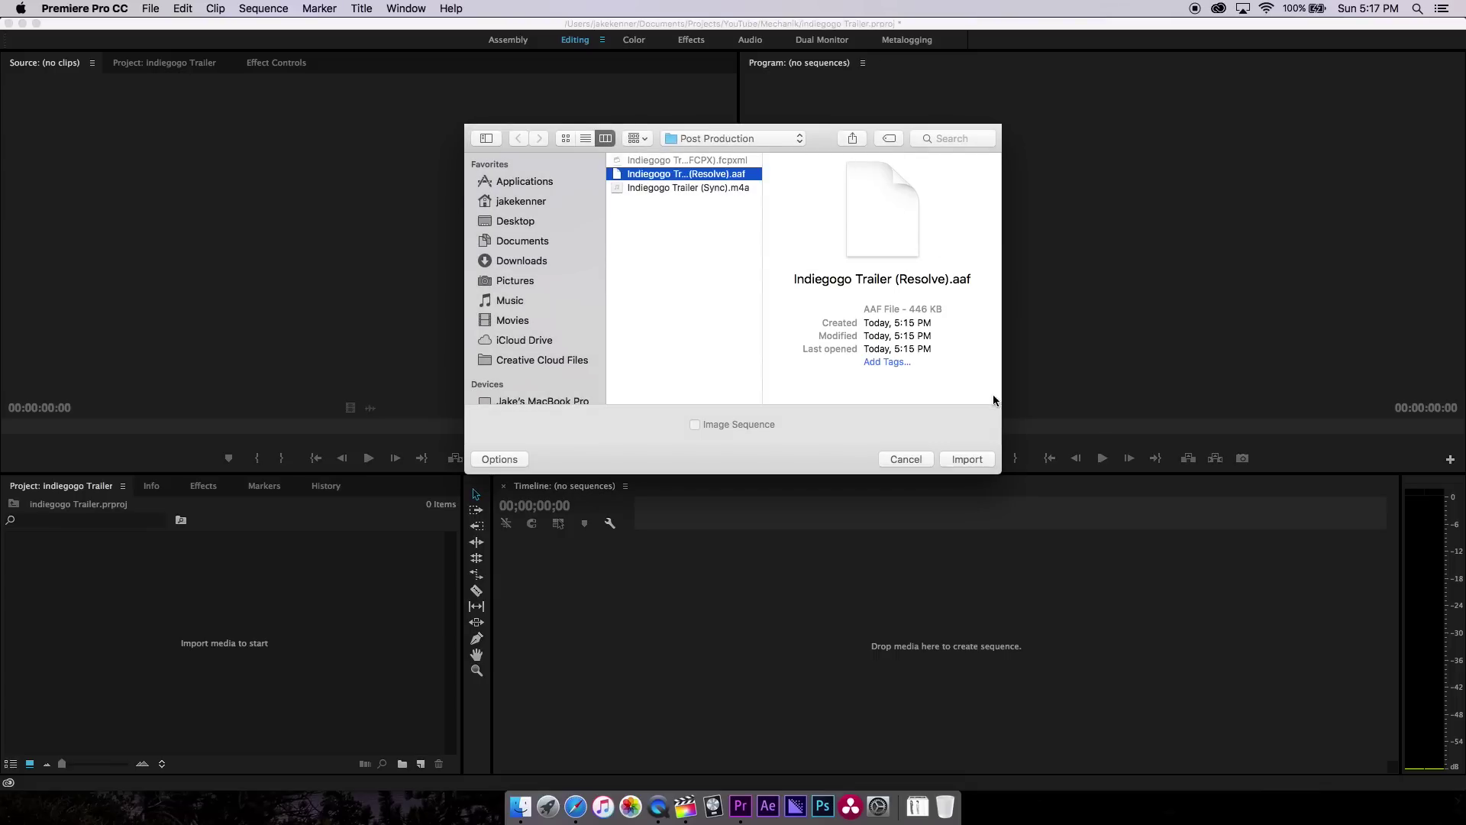
click(966, 459)
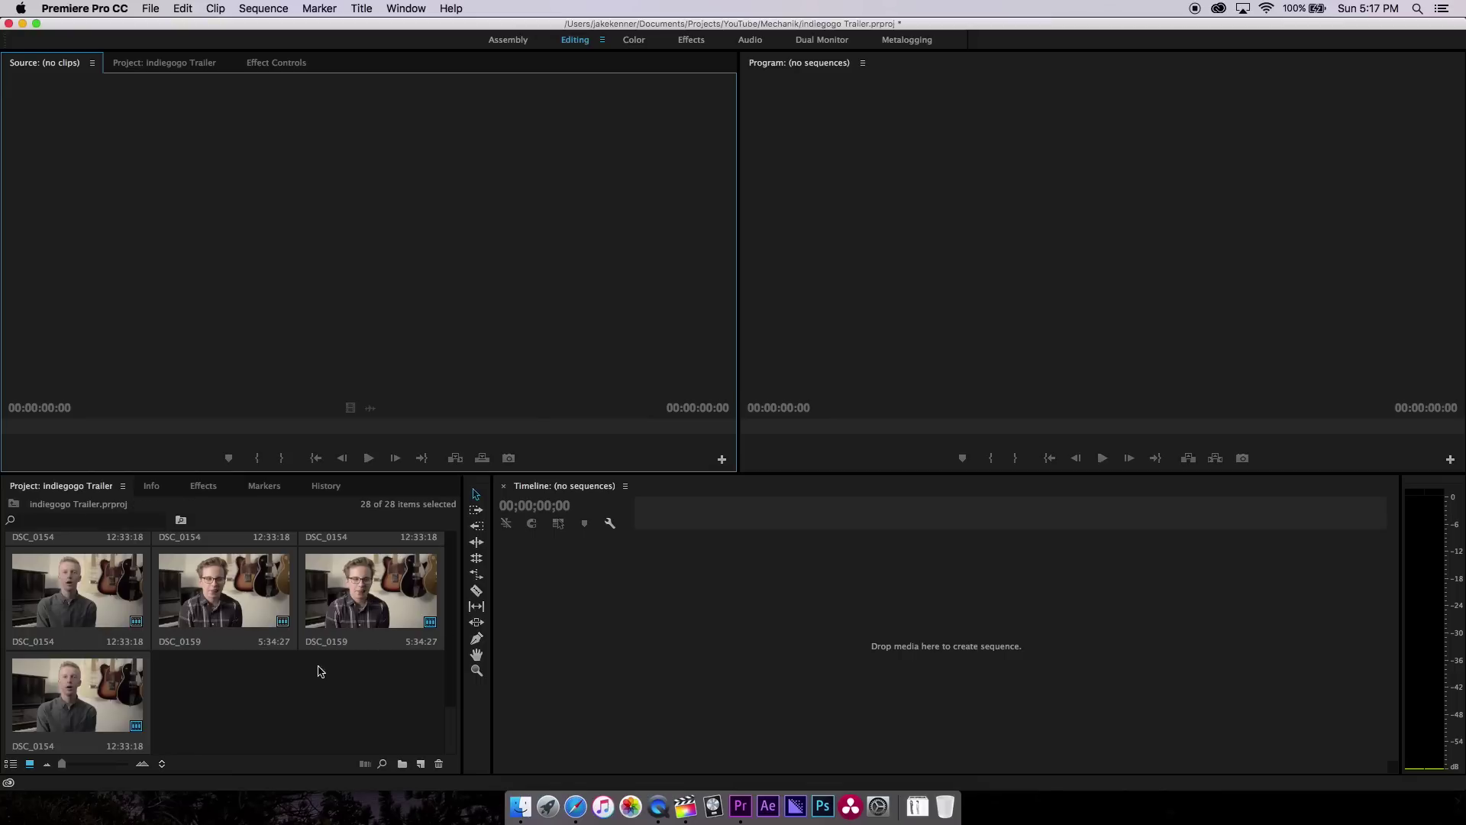
click(287, 711)
scroll(455, 687, up, 8)
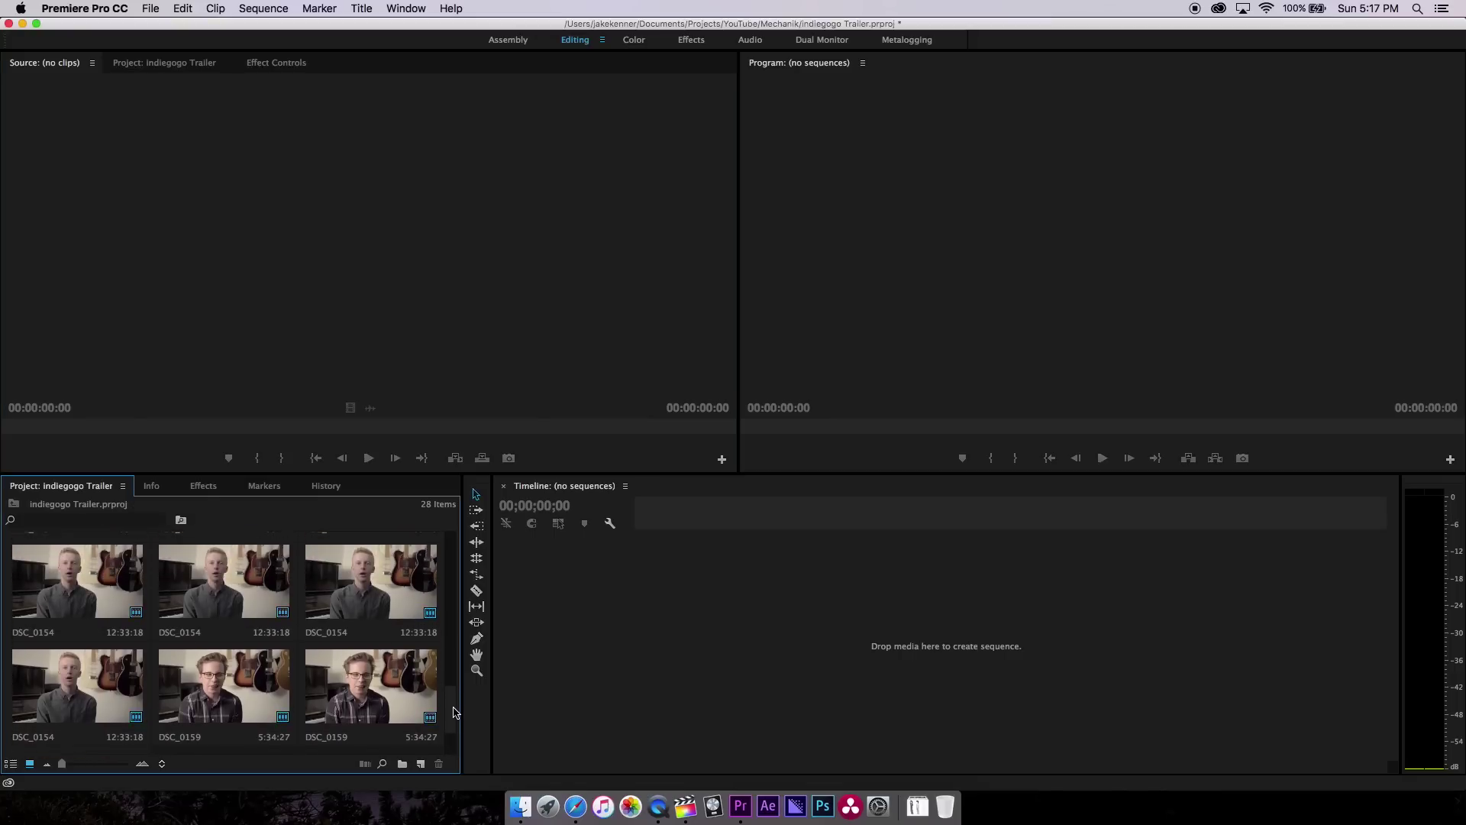
drag(455, 675, 453, 619)
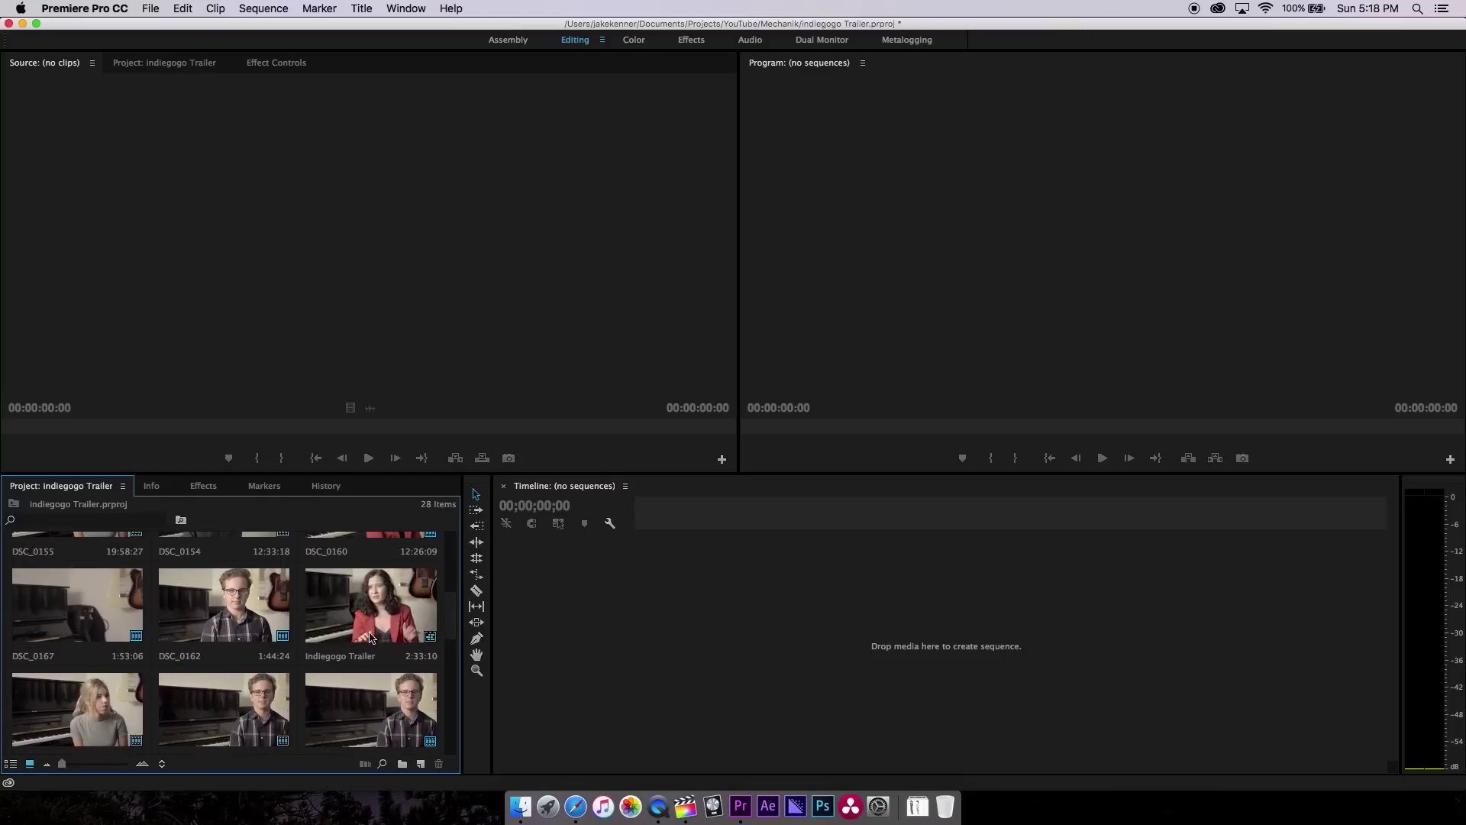
- Open the Indiegogo Trailer sequence, clear all its markers, and scrub the playhead forward
double_click(374, 607)
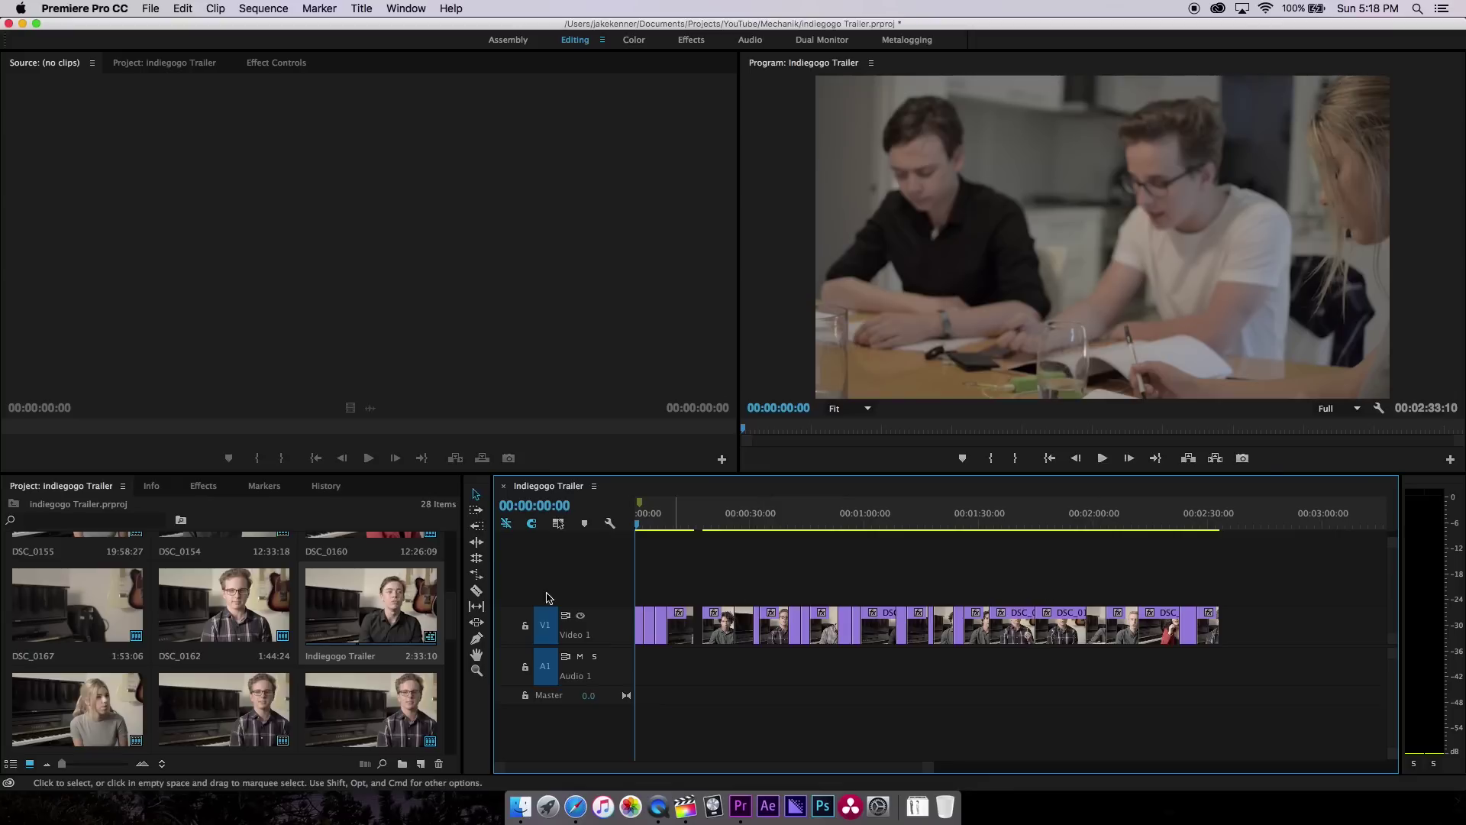
right_click(639, 508)
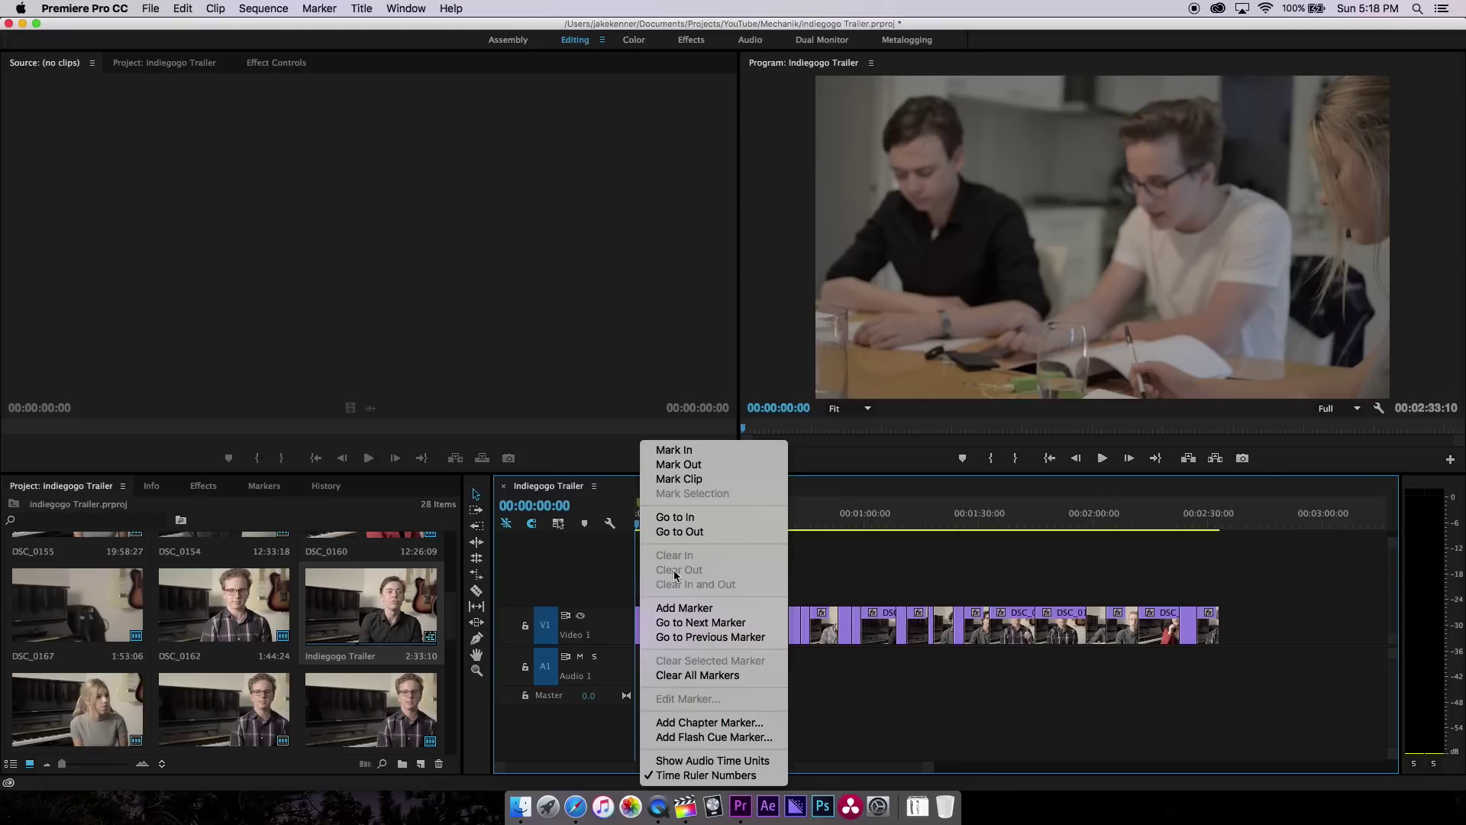
click(704, 675)
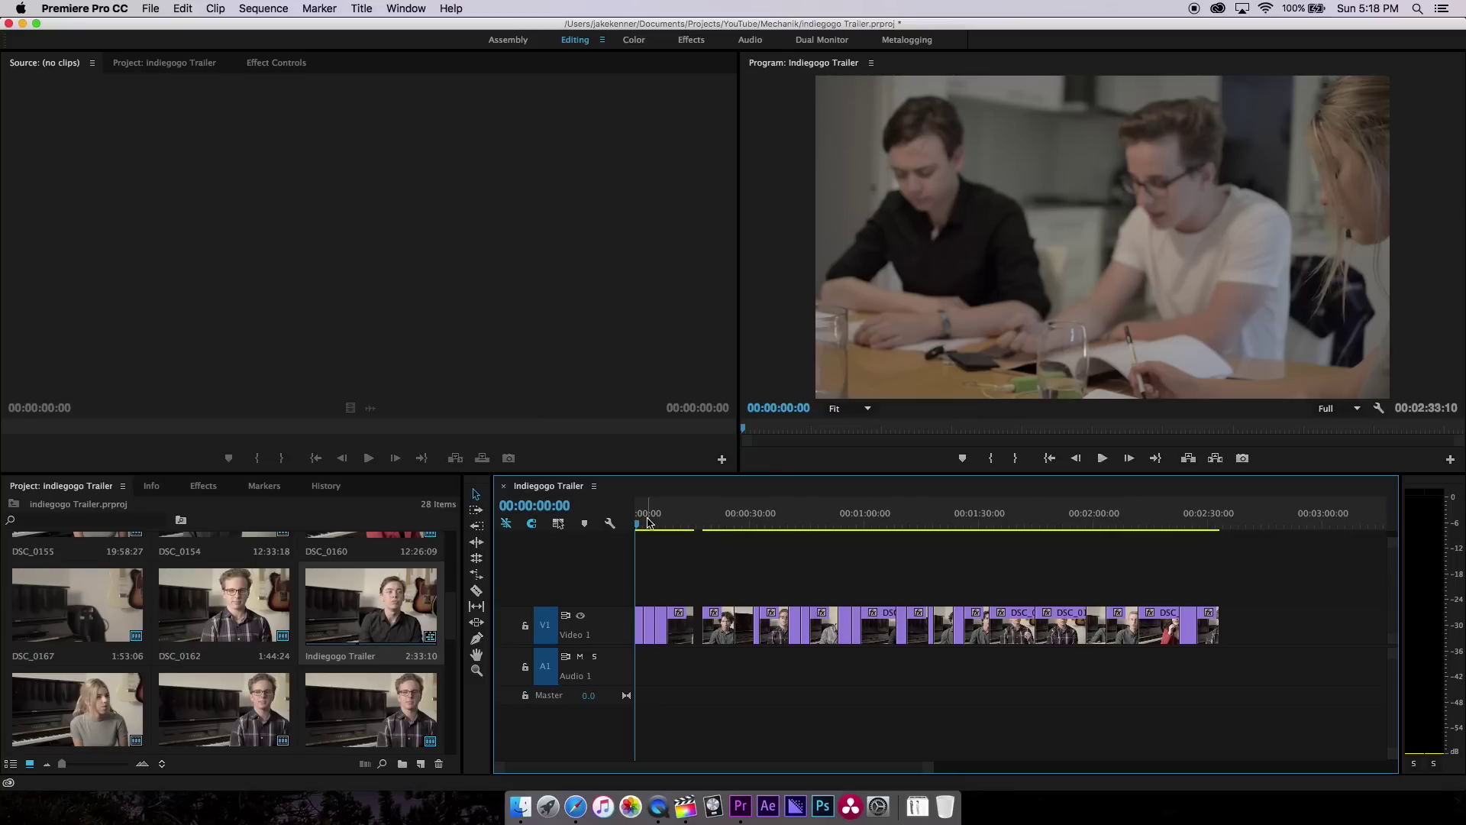
drag(651, 521, 711, 521)
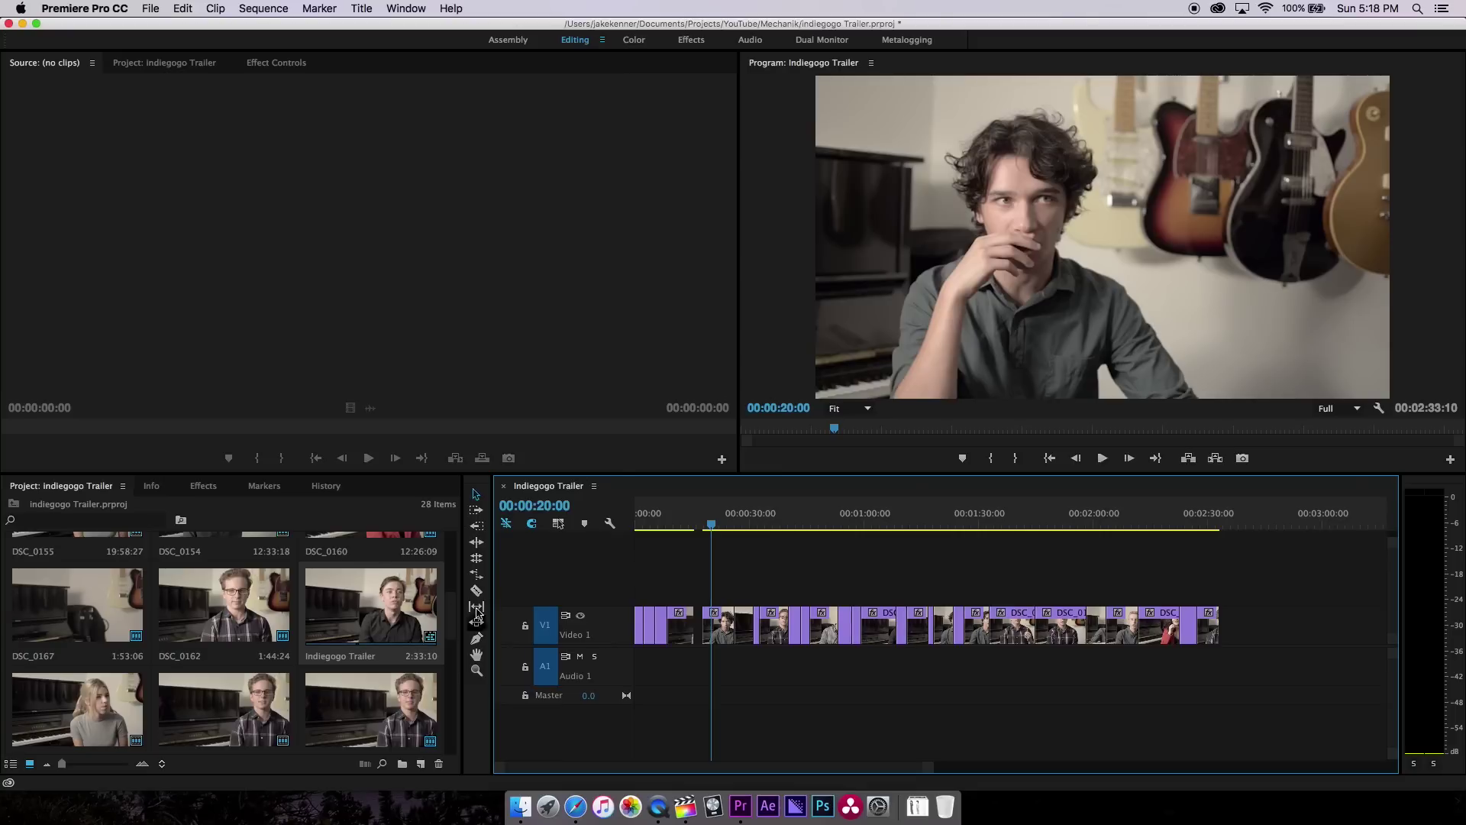
- Import Indiegogo Trailer (Sync).m4a, place it on A1 beneath the video, and start playback
scroll(455, 607, down, 5)
right_click(336, 697)
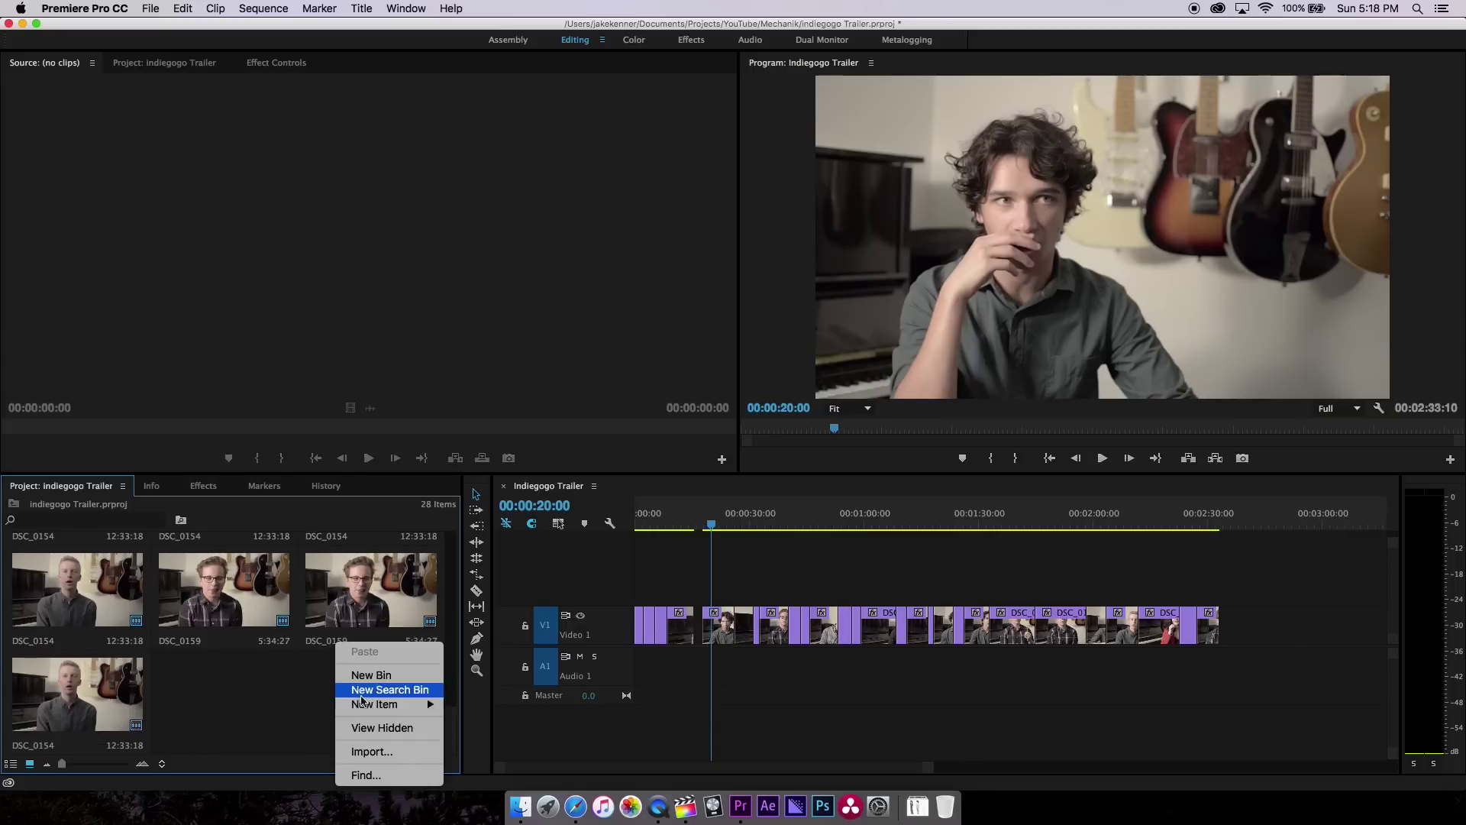
click(372, 752)
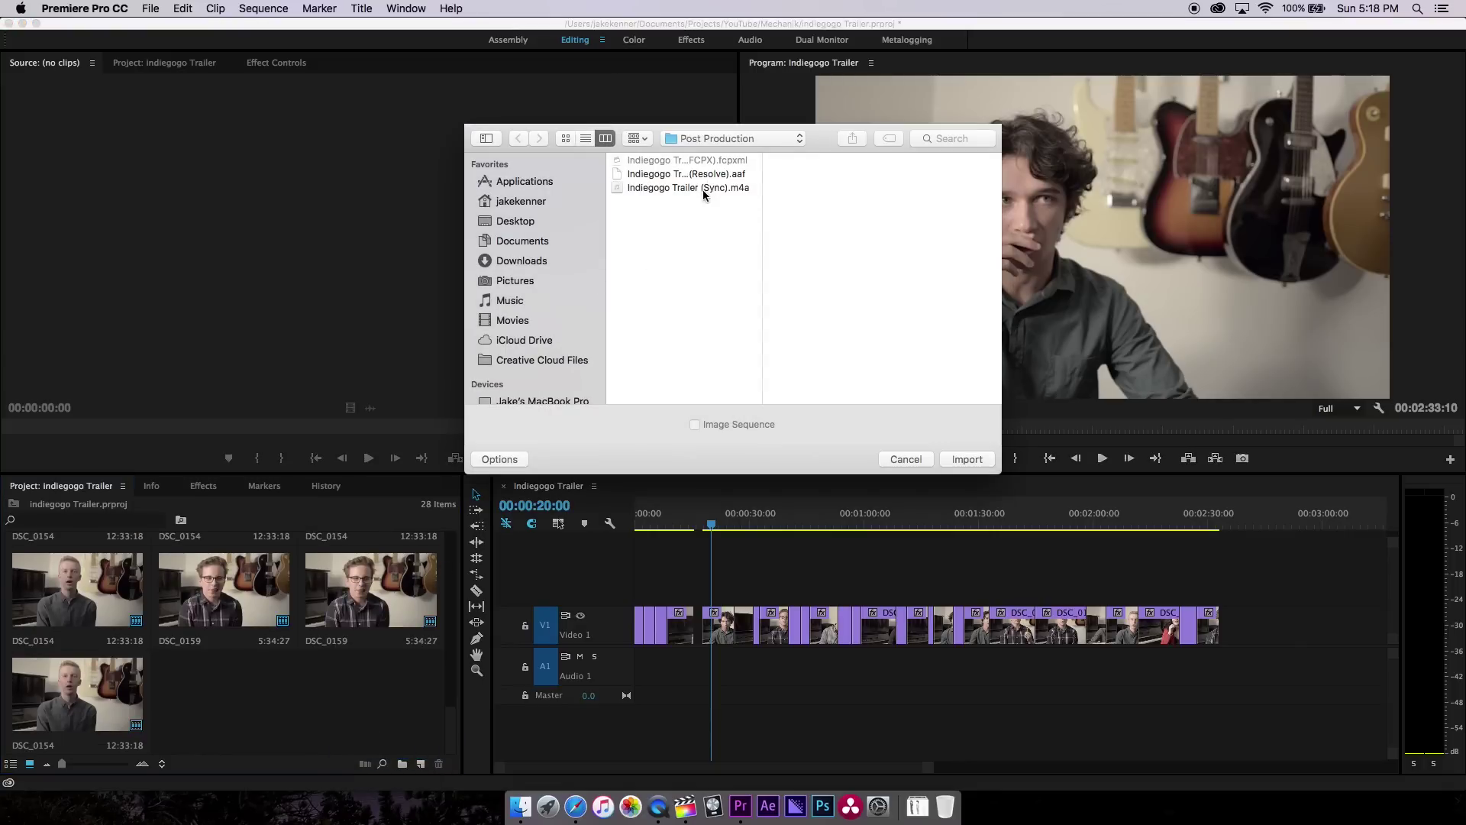
click(703, 188)
key(Return)
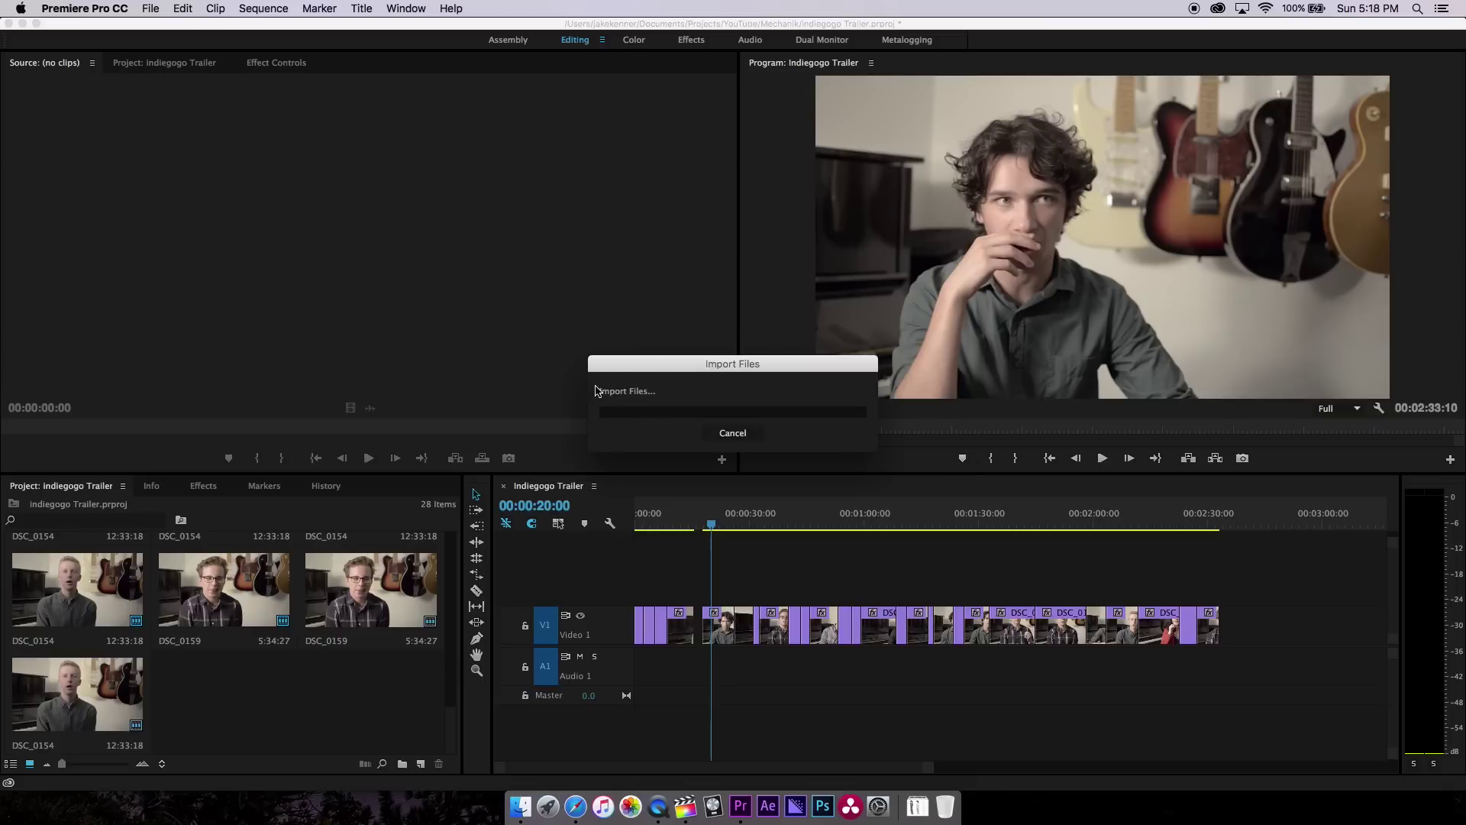
mouse_move(237, 672)
mouse_down()
mouse_move(725, 665)
mouse_move(615, 669)
mouse_up()
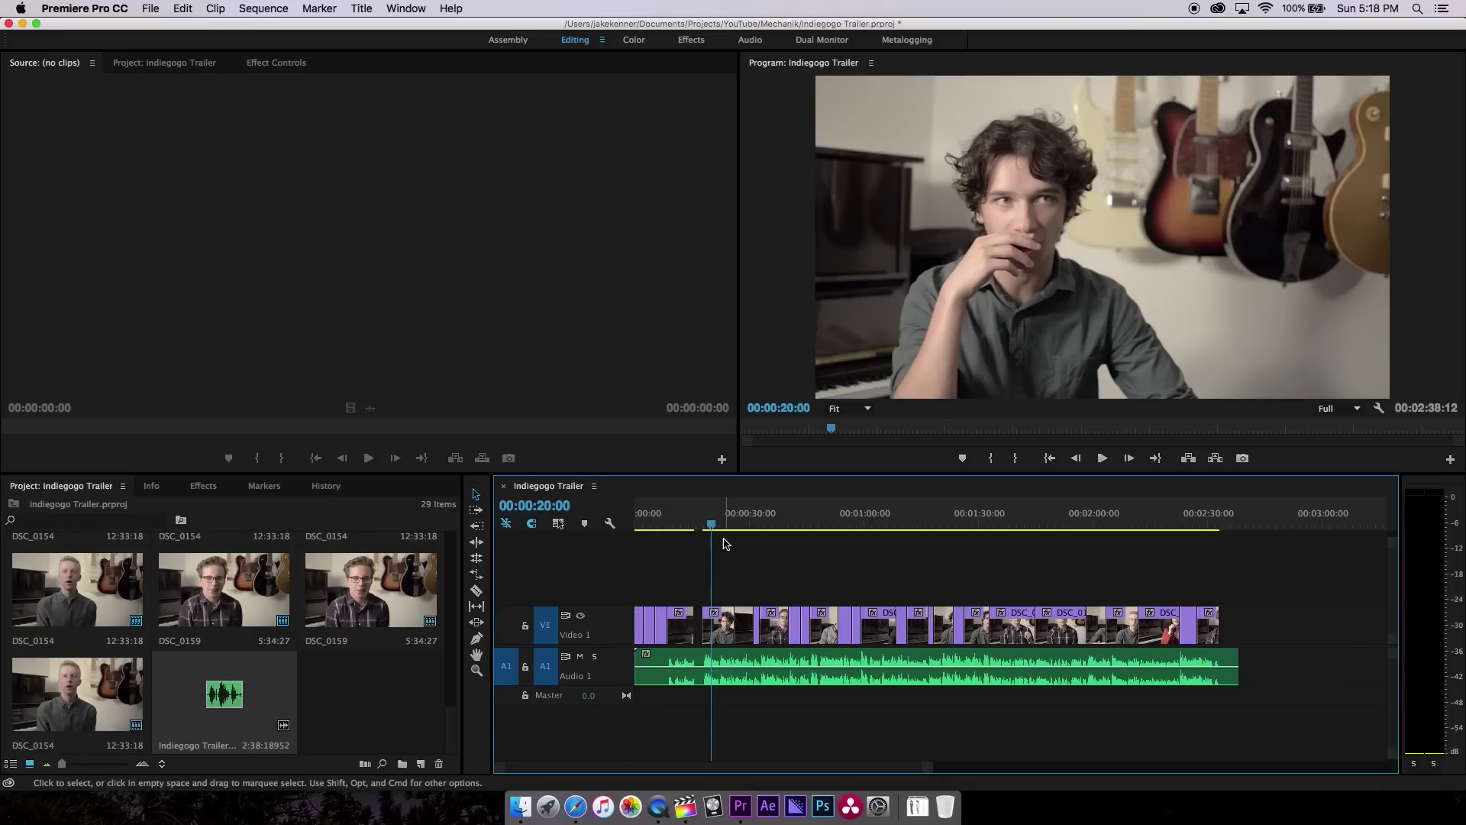
key(space)
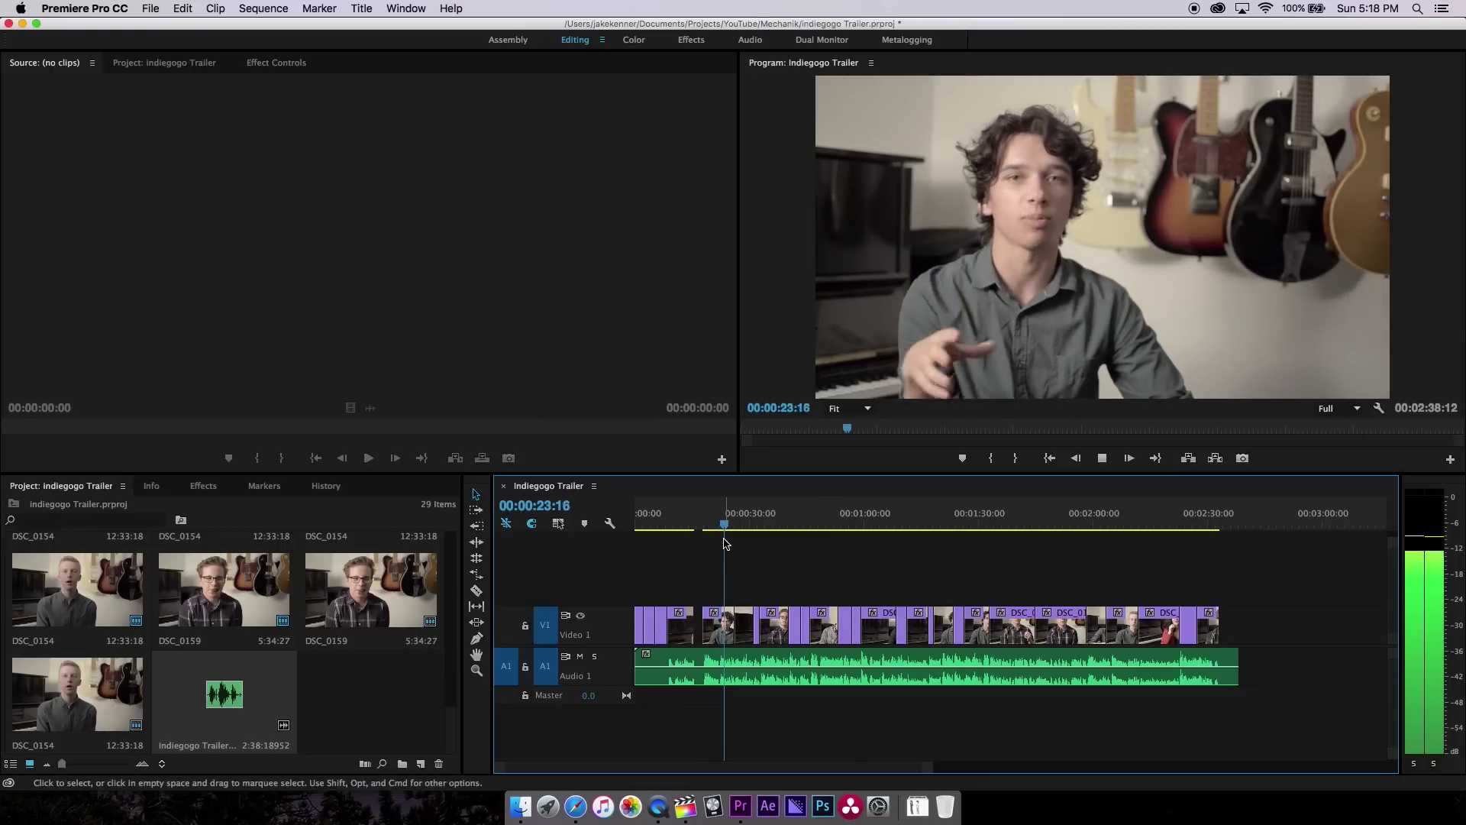
- Stop playback and move the playhead to the shot at 00:02:22:25
key(space)
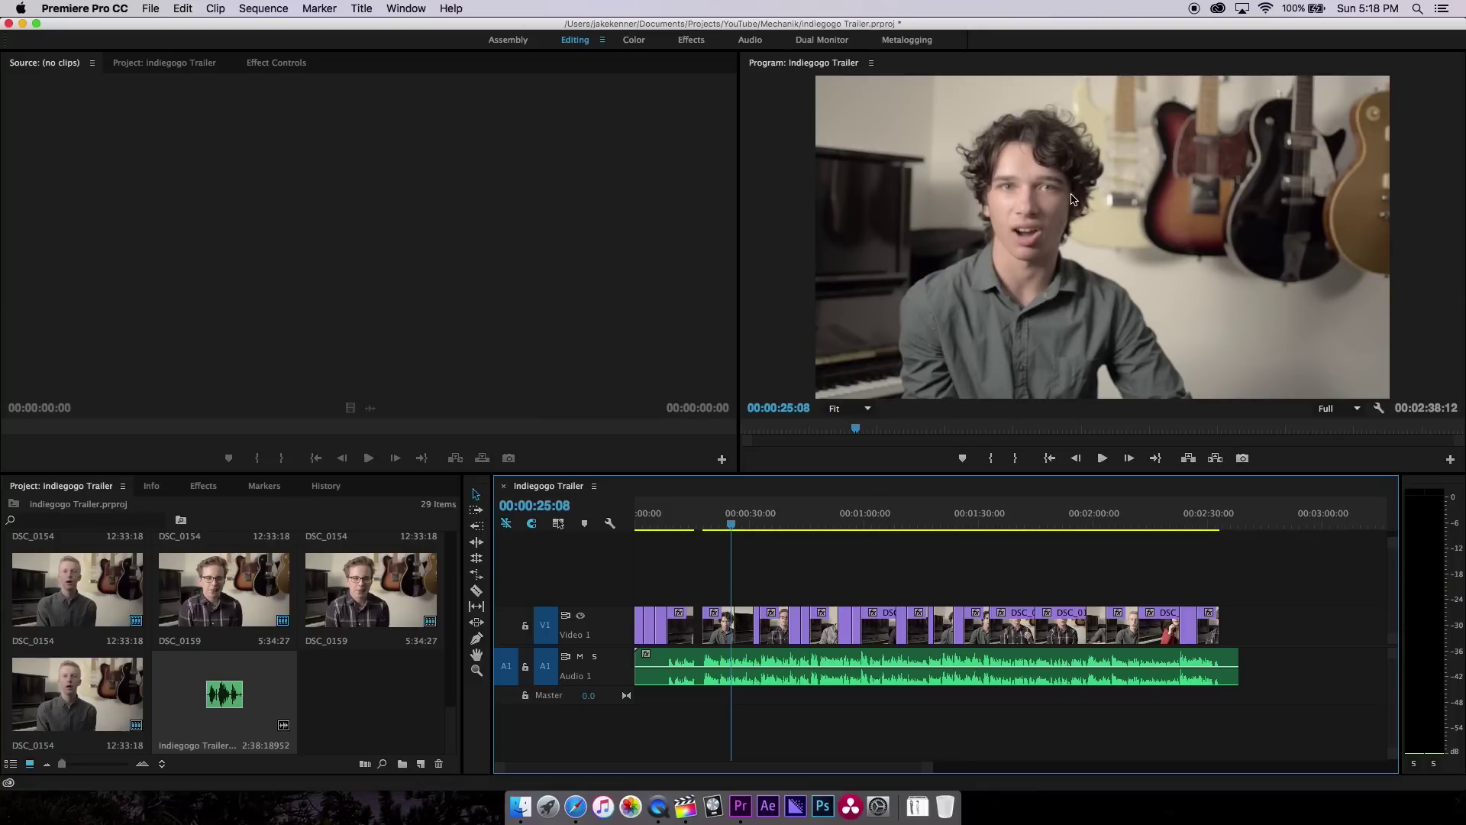
scroll(756, 530, right, 2)
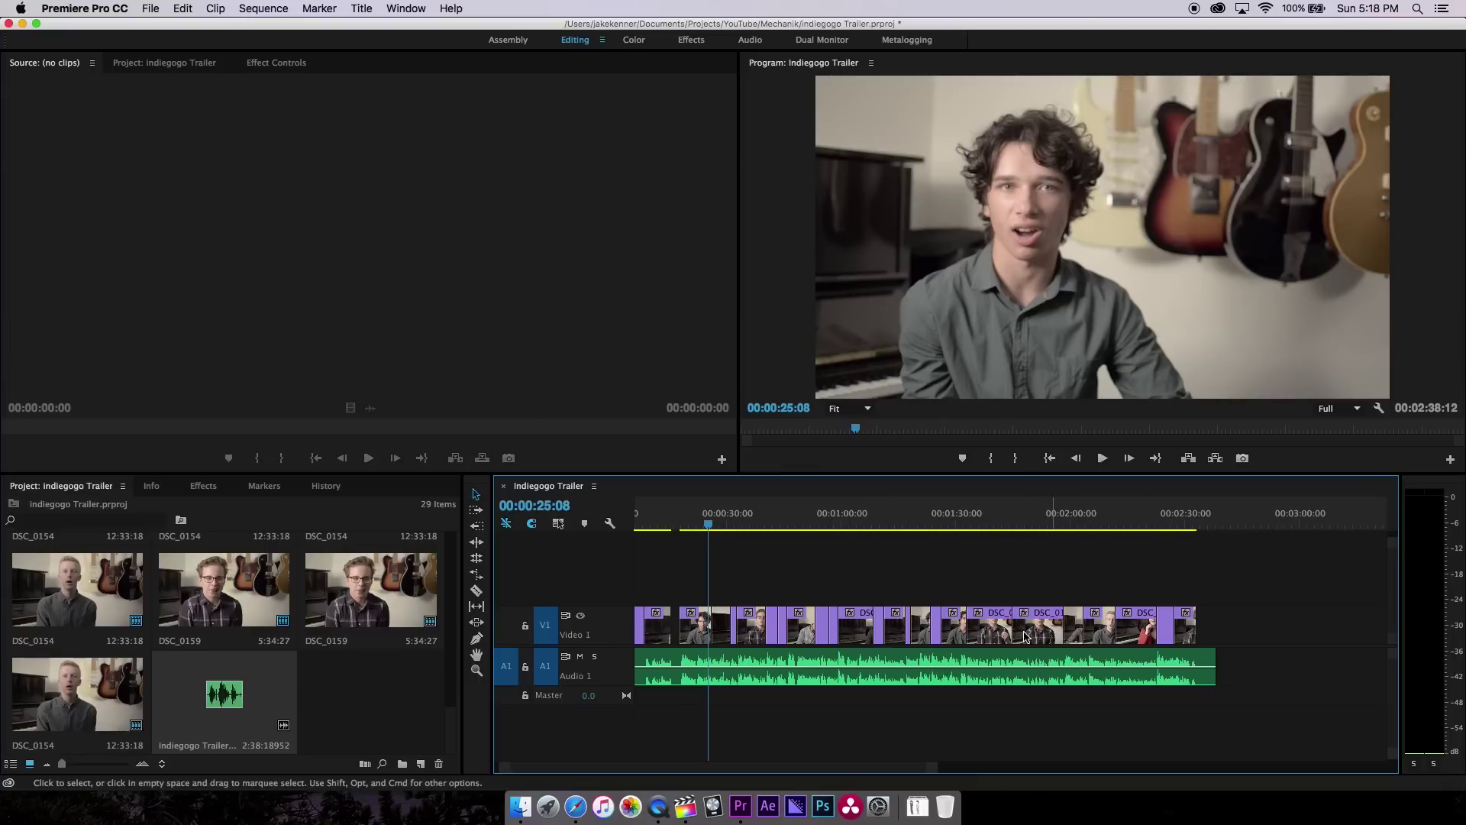
scroll(832, 638, left, 2)
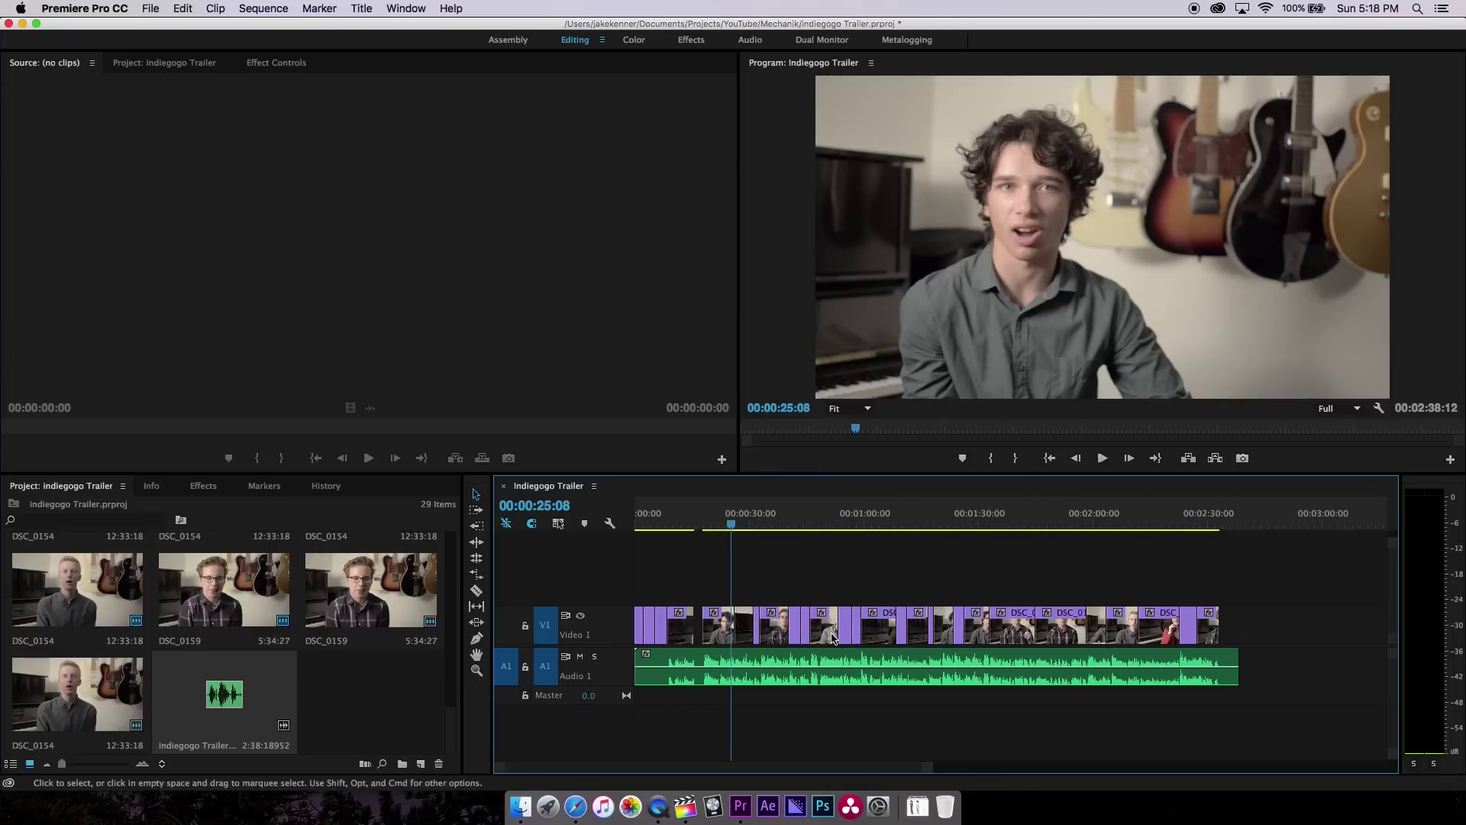
click(373, 740)
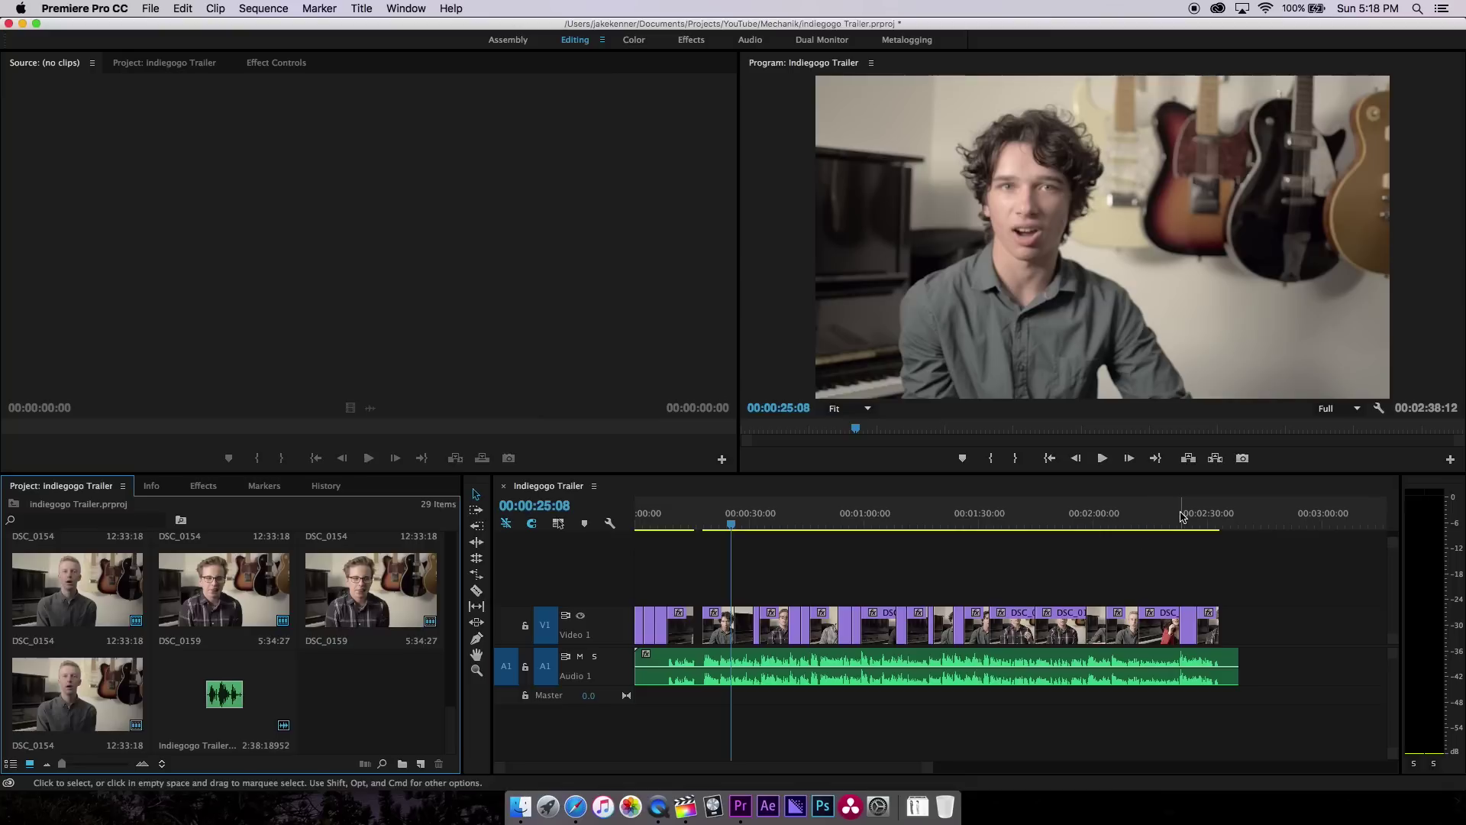
click(1179, 520)
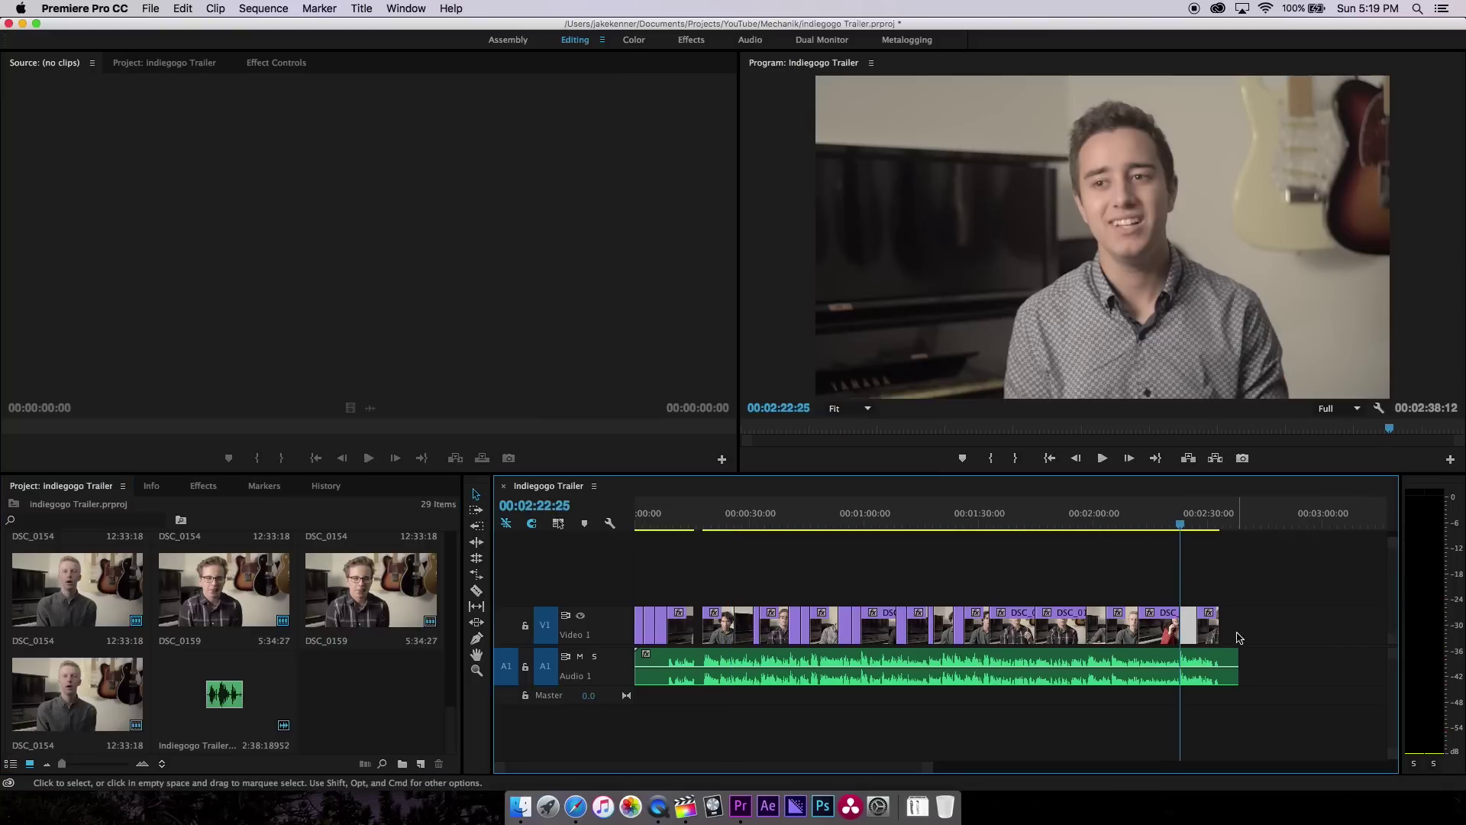
- Load DSC_0167 into the Source Monitor and zoom into its time ruler
double_click(1189, 625)
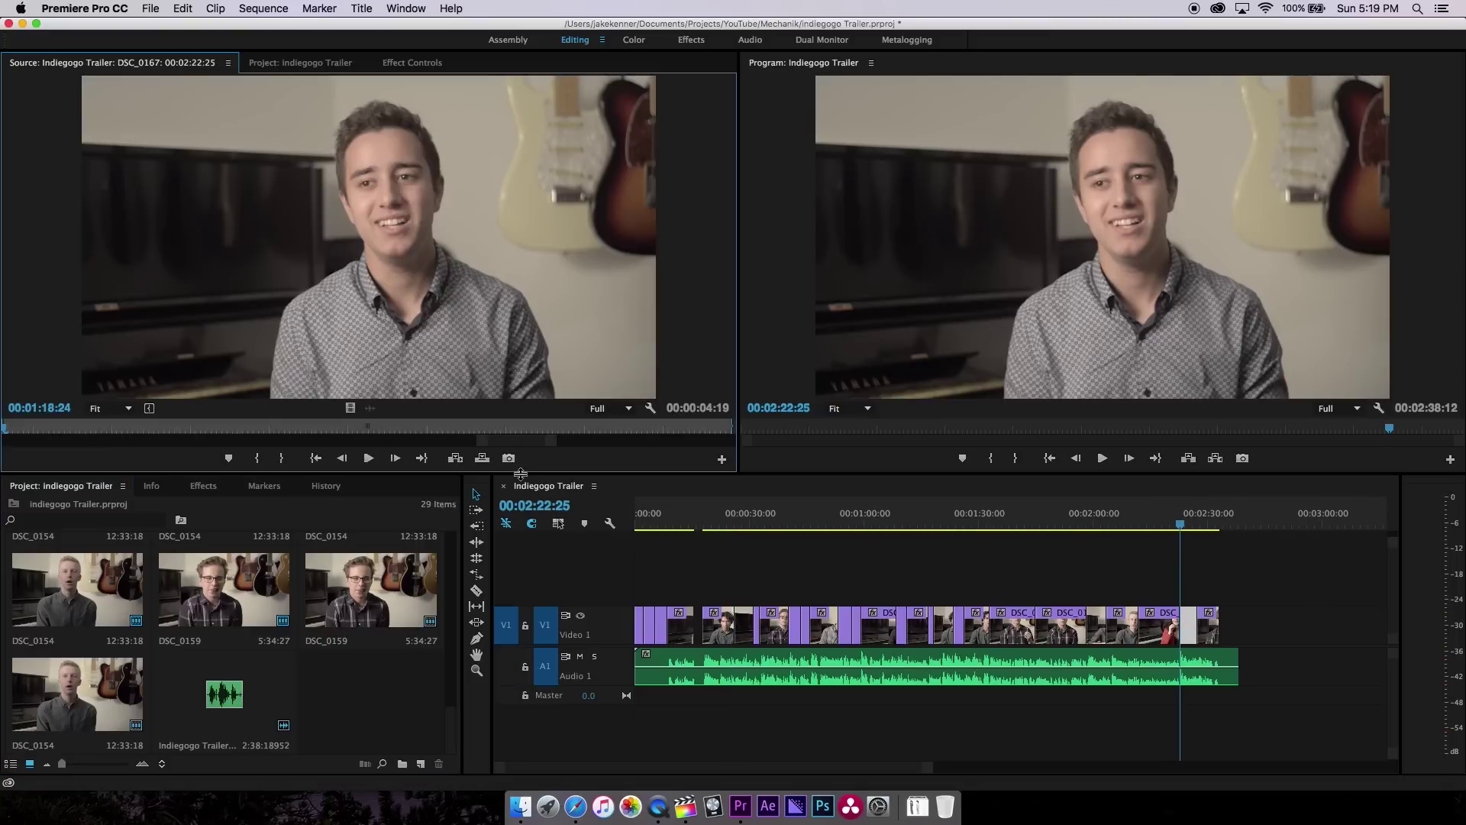
drag(479, 442, 482, 445)
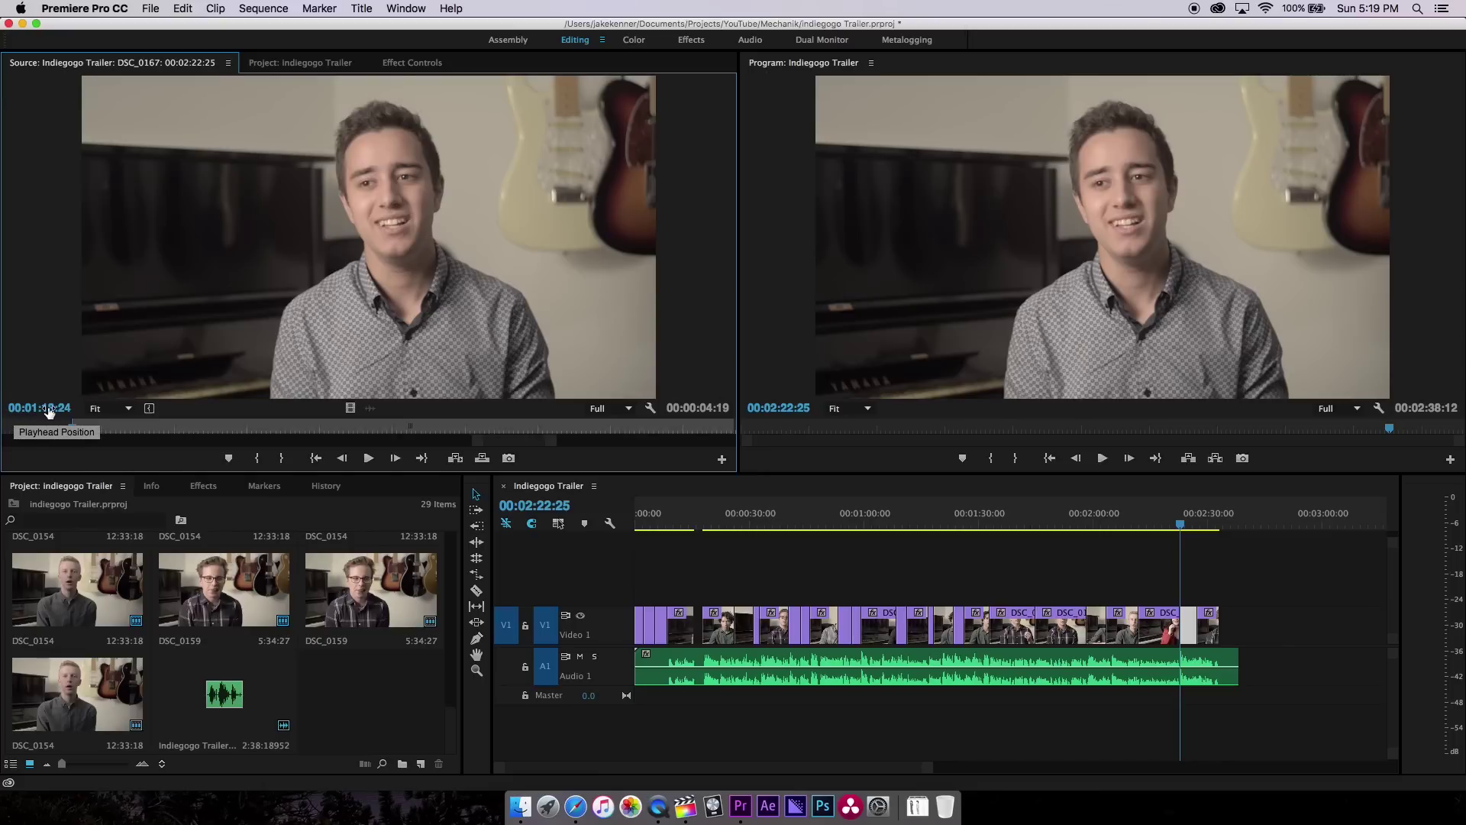
- Open DSC_0167 in its own Final Cut Pro timeline, then return to Premiere Pro
click(692, 818)
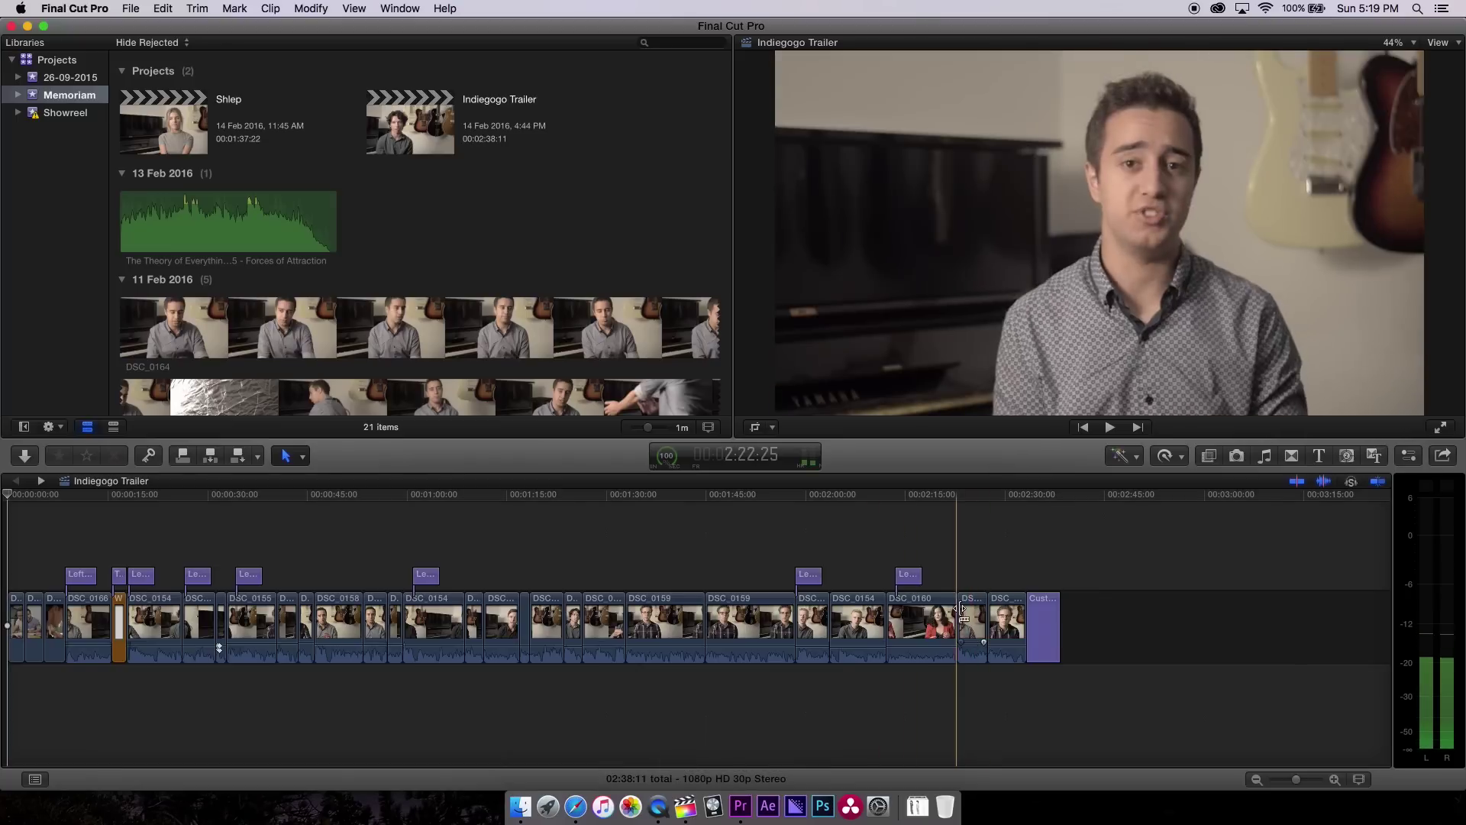
click(968, 604)
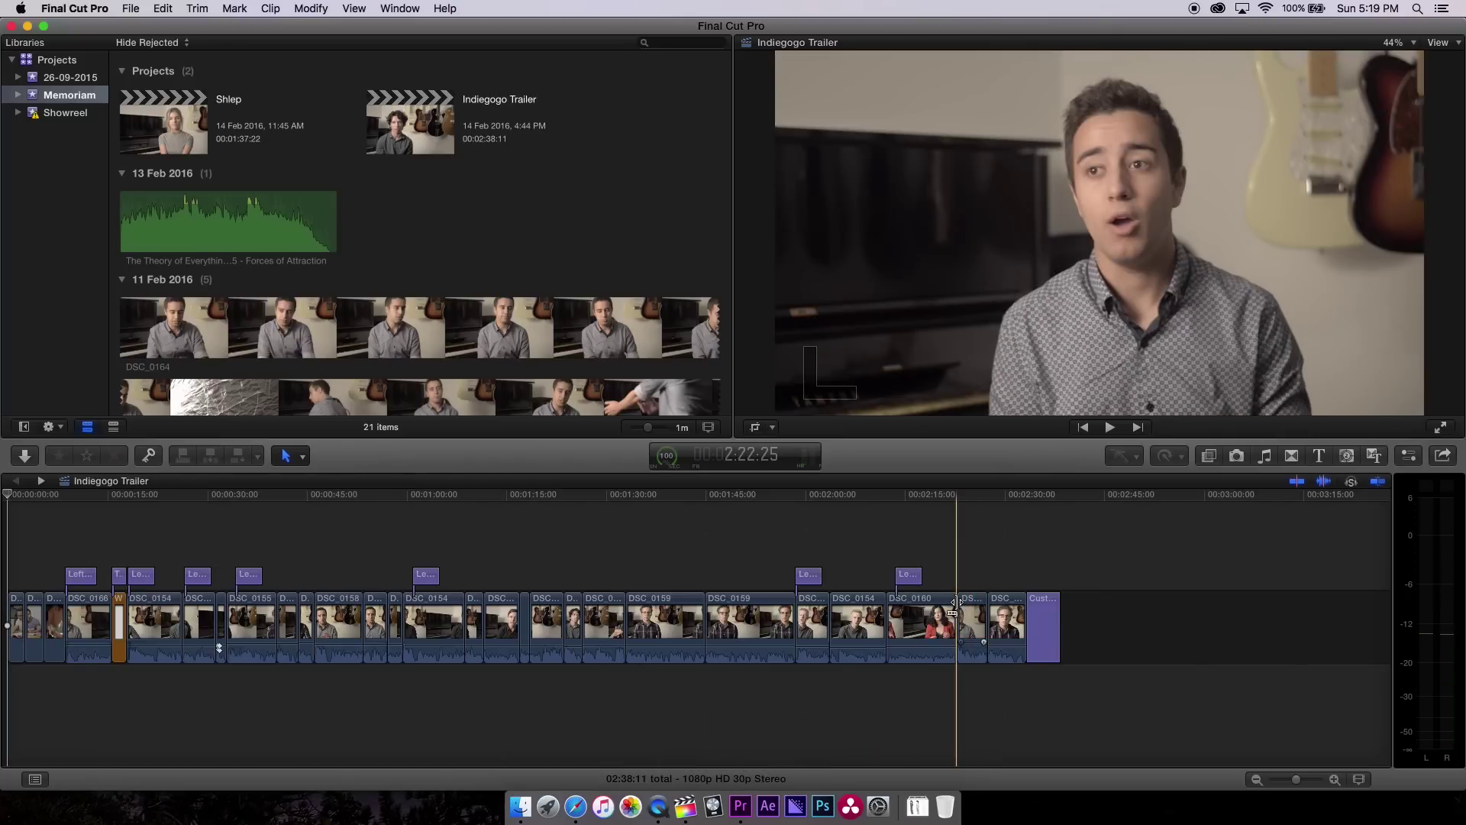
right_click(970, 605)
click(1037, 601)
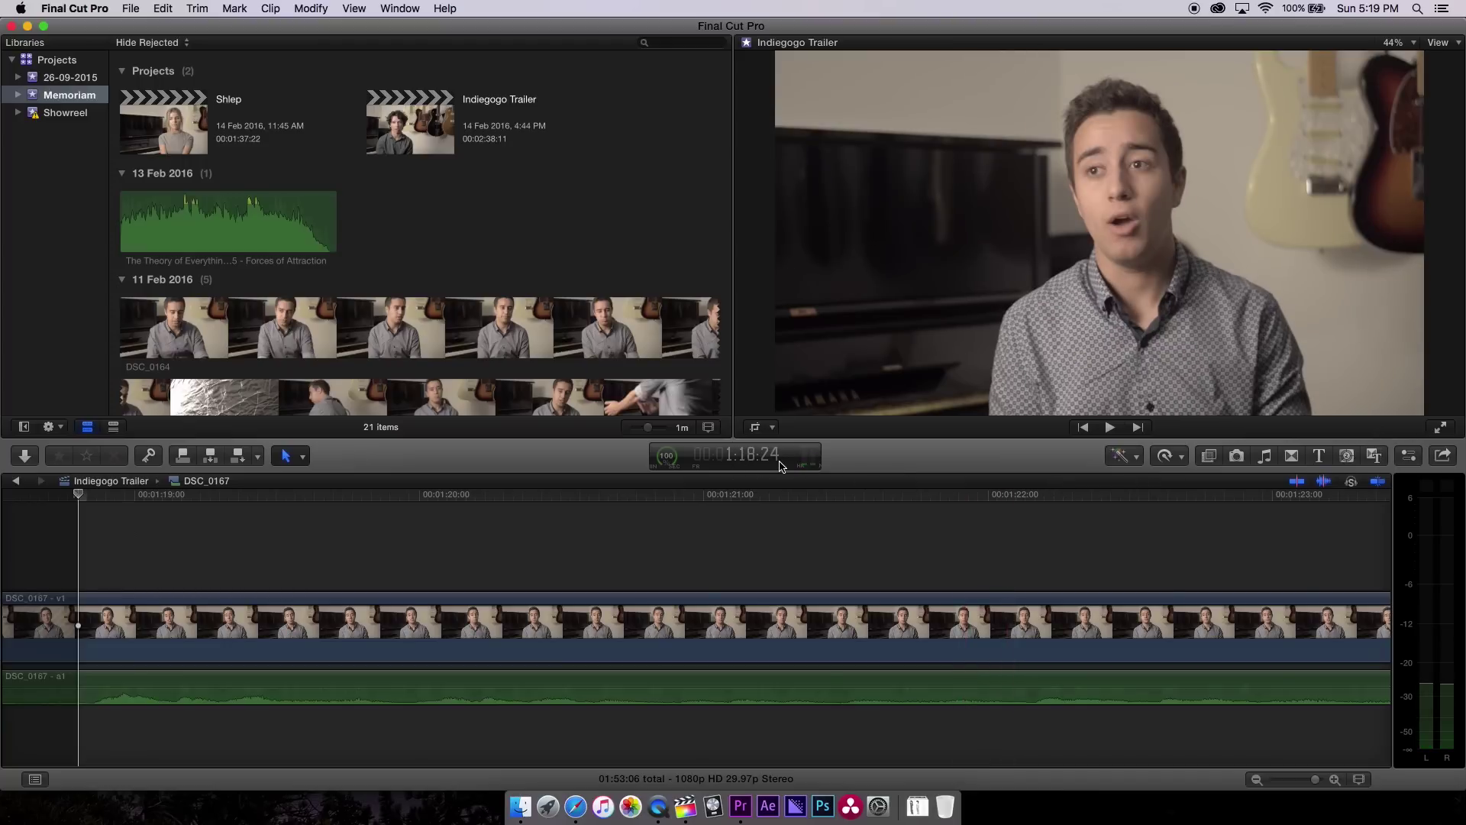
click(741, 807)
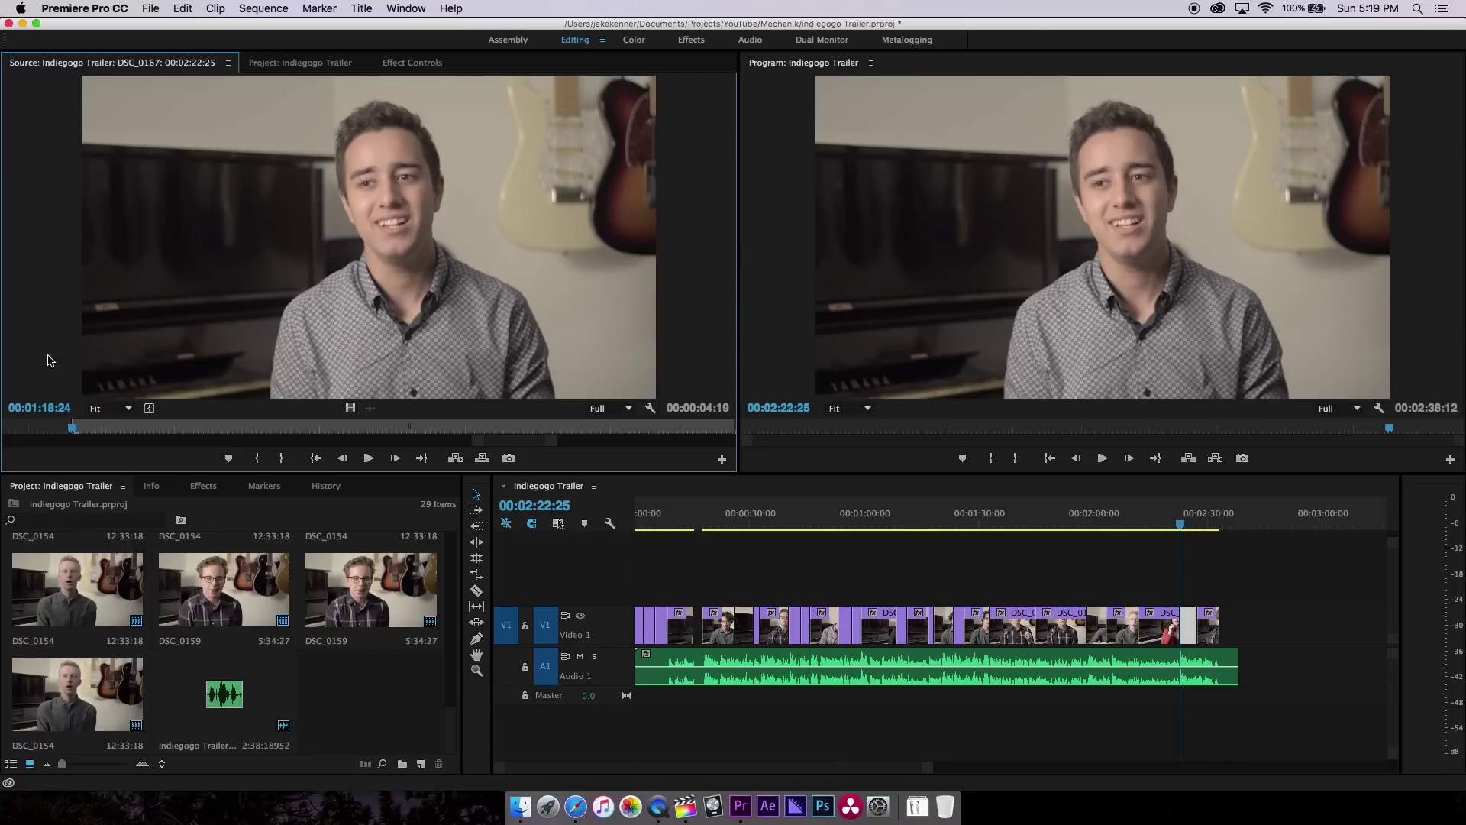
click(685, 807)
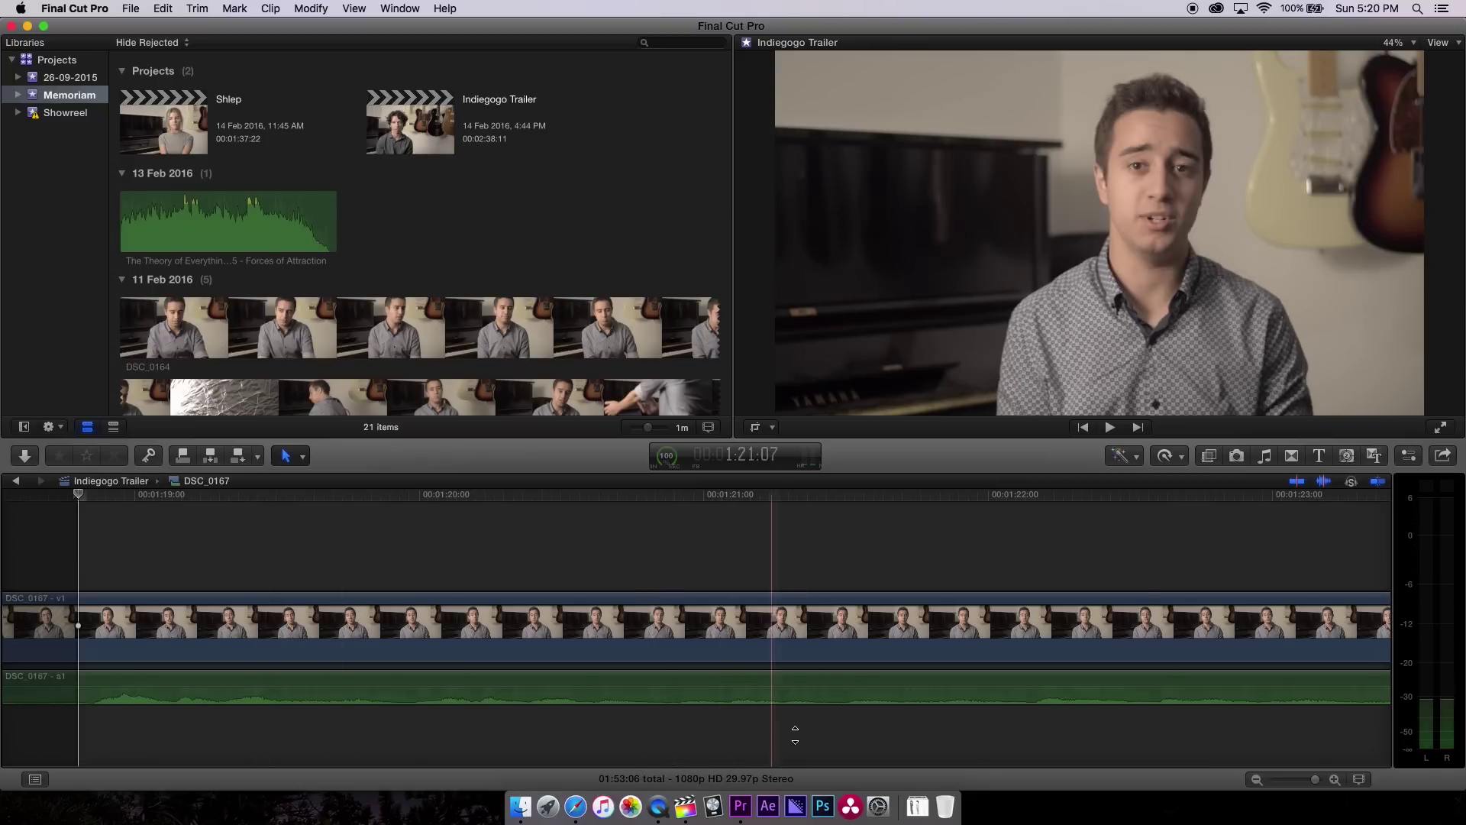
click(741, 807)
click(51, 409)
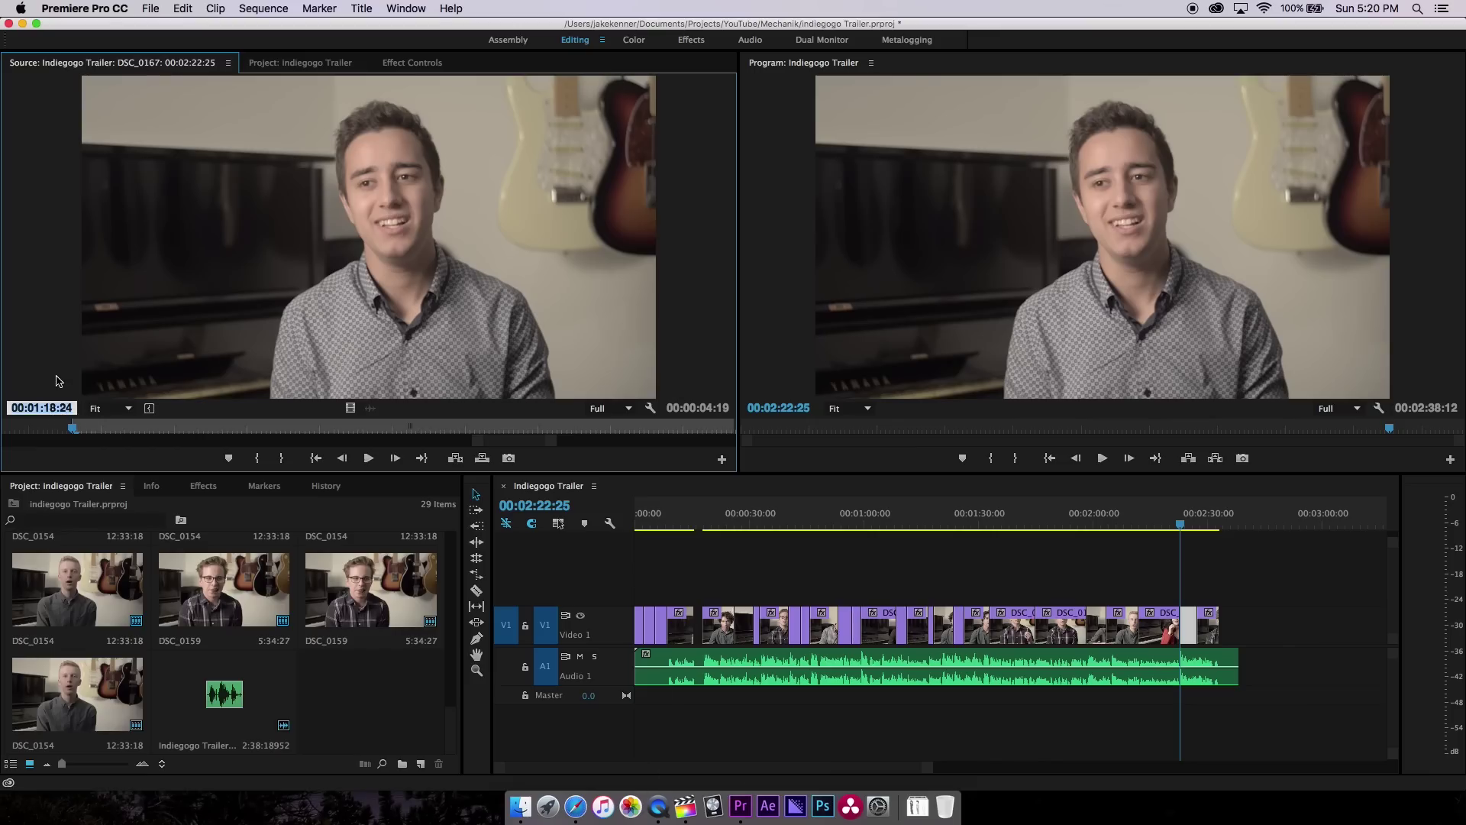
key(Escape)
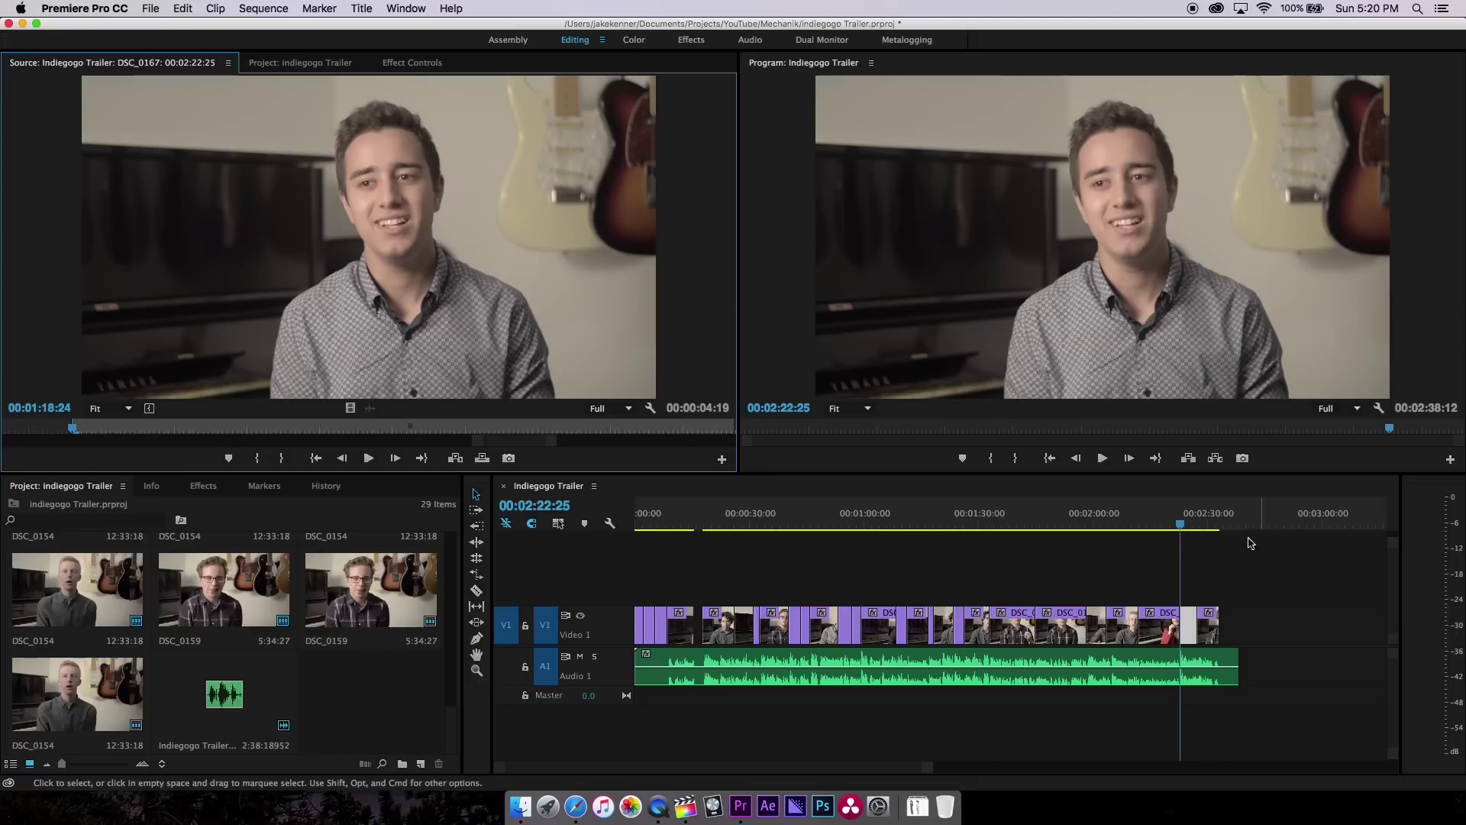
click(1093, 378)
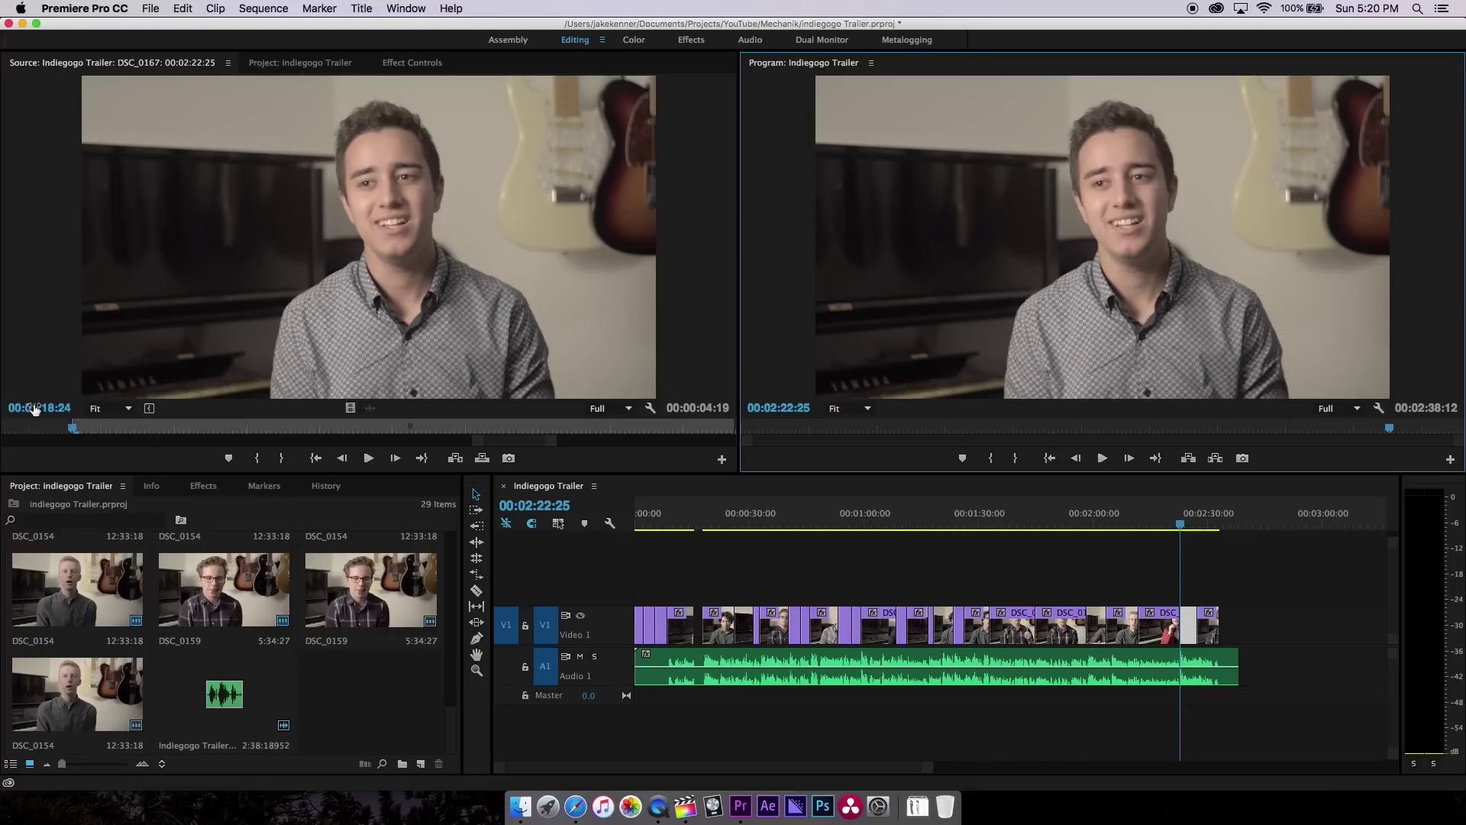
- In Final Cut Pro, open DSC_0167 (29.97p) in its own timeline
click(685, 808)
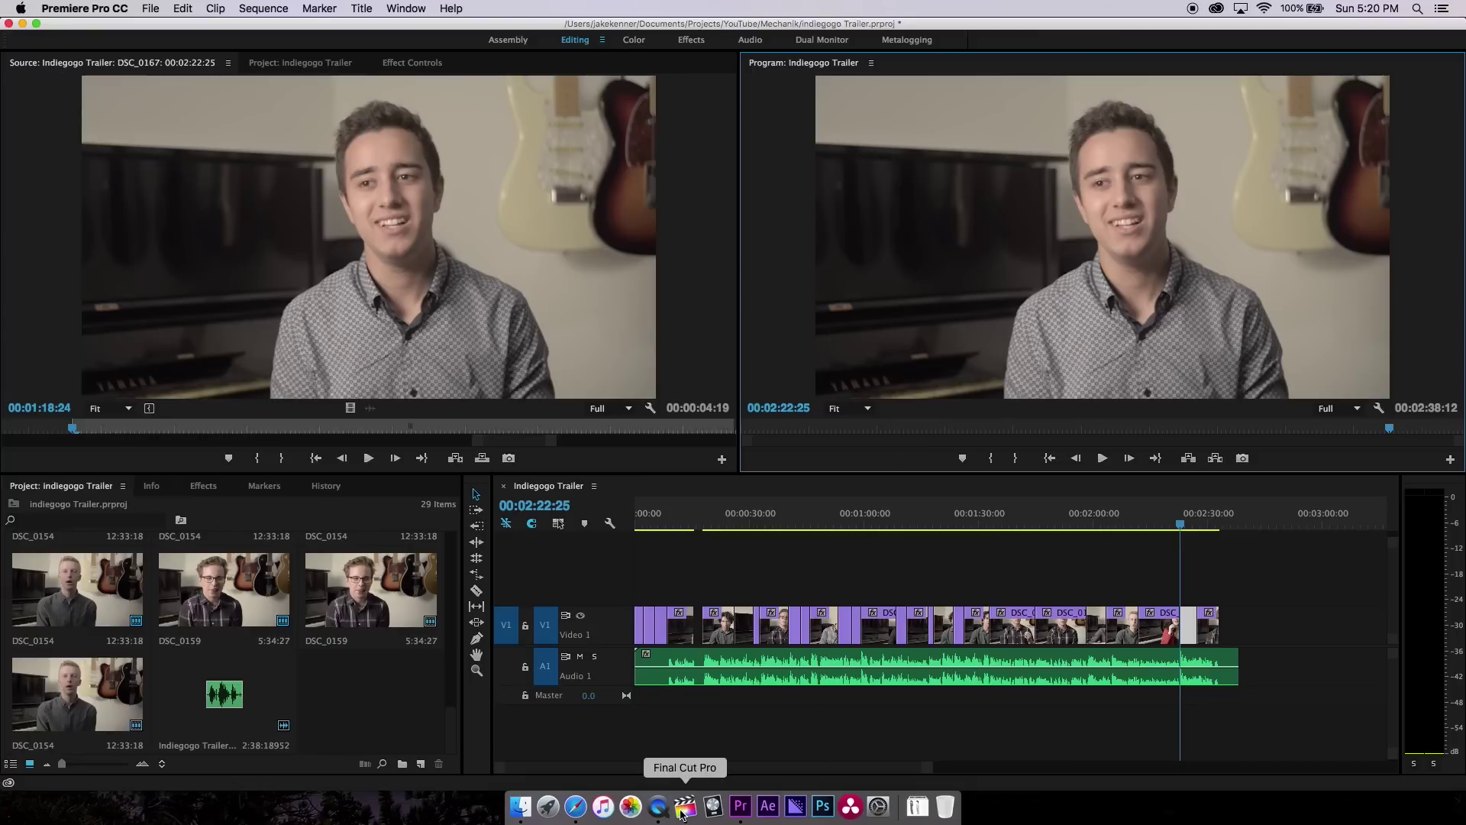
click(685, 808)
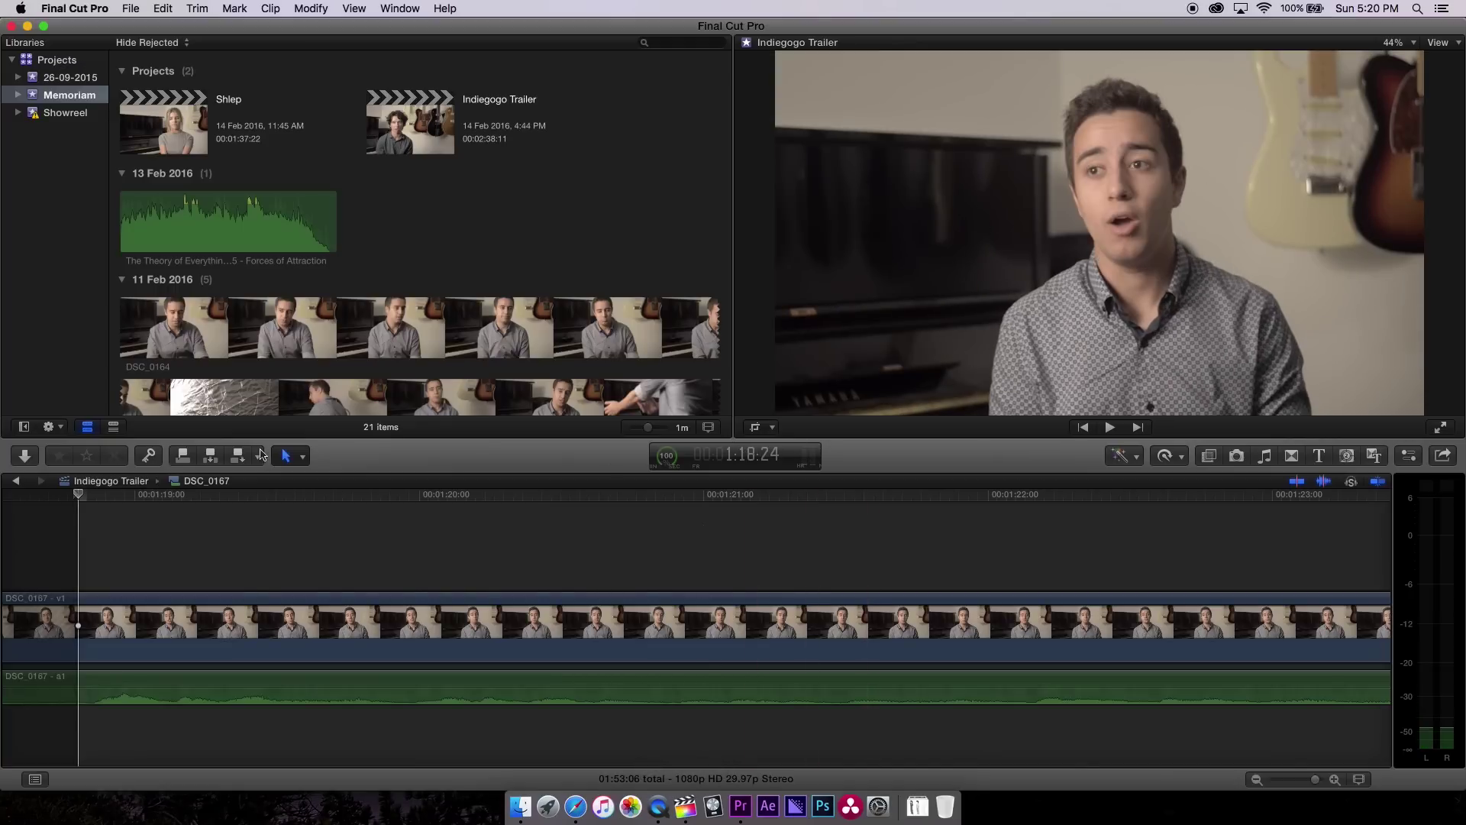
click(15, 480)
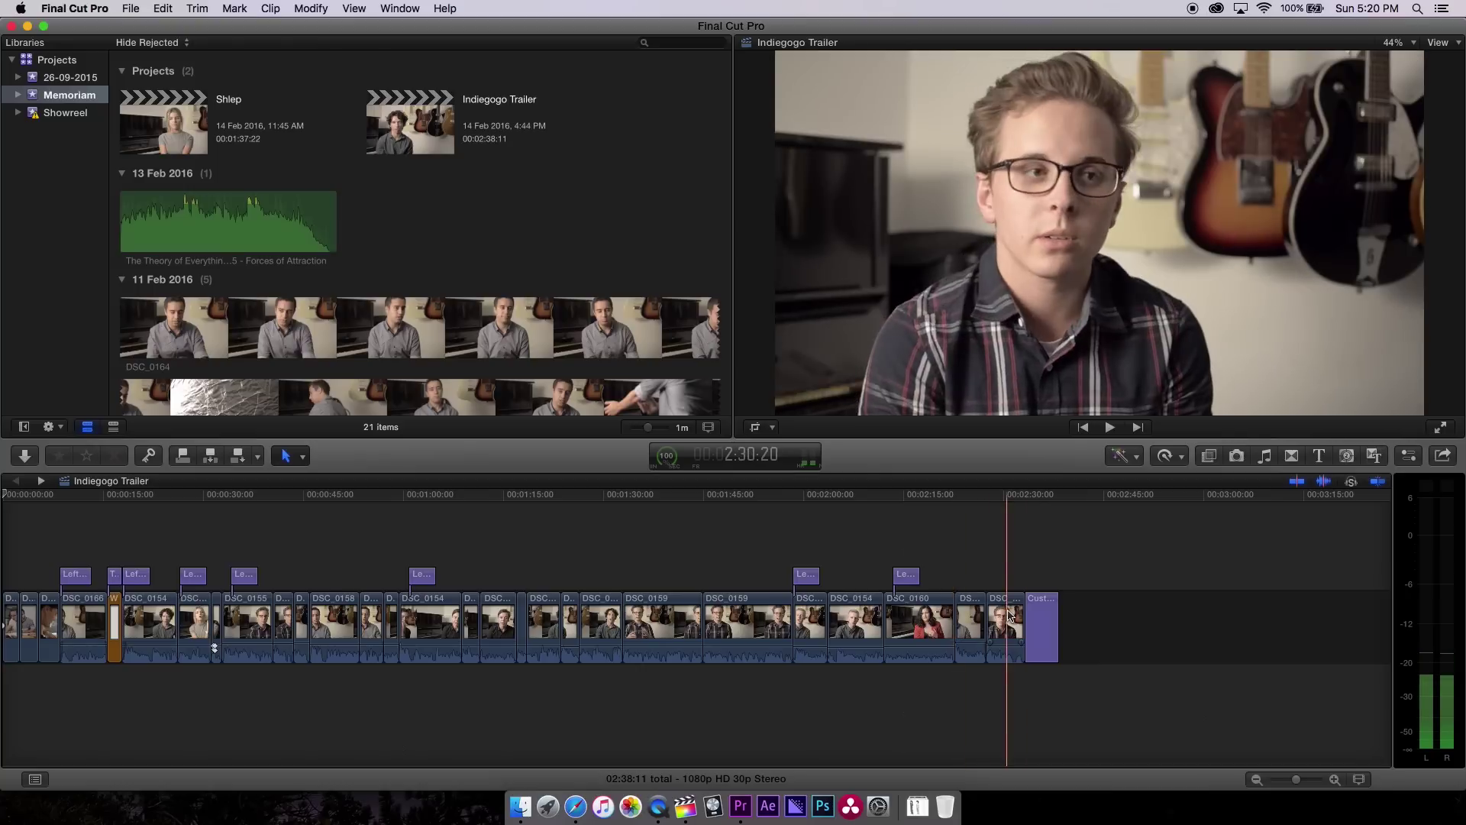
right_click(976, 611)
click(1040, 595)
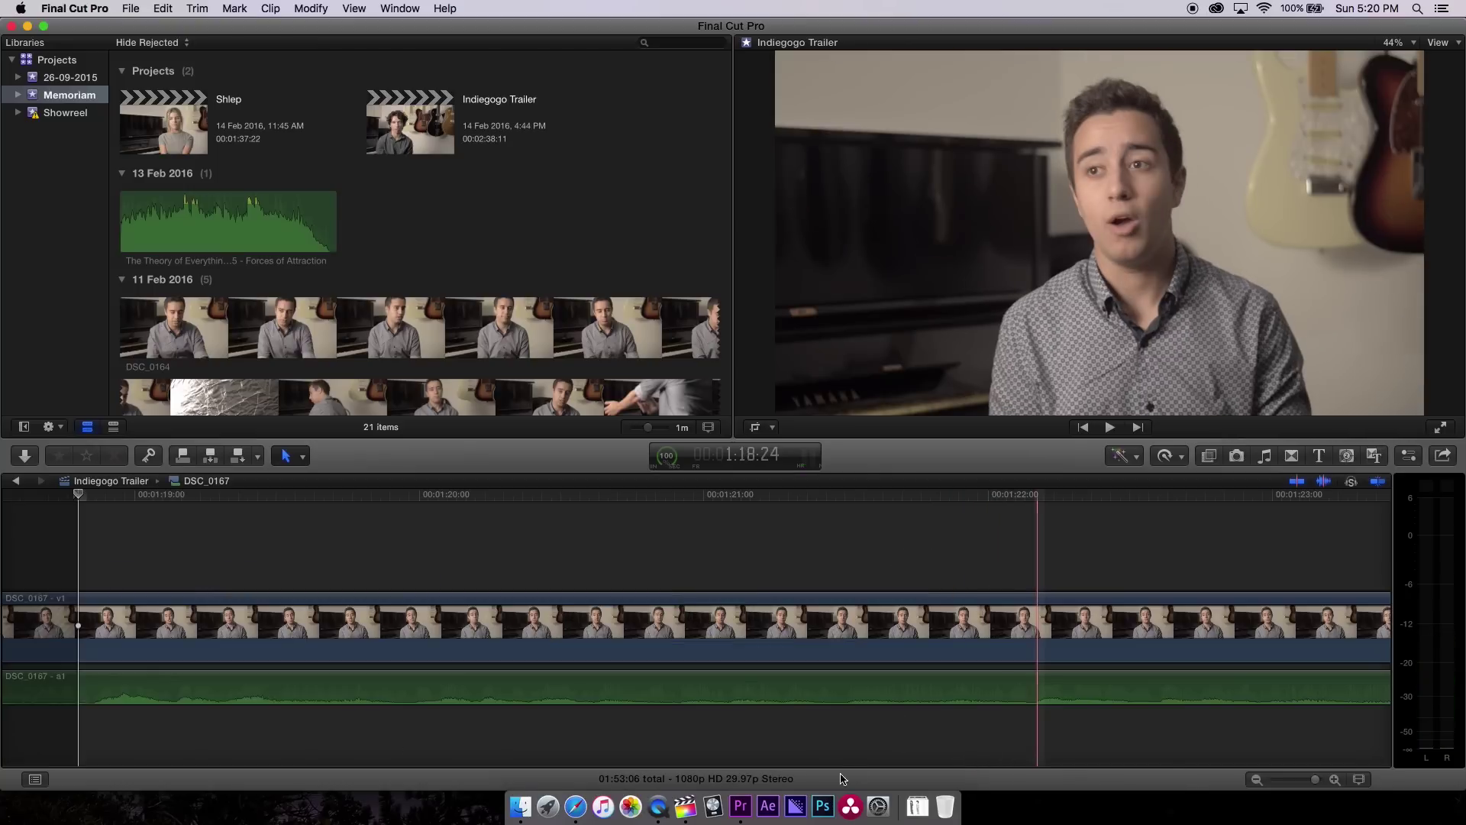
- Return to the 30p trailer timeline at 2:12:05, then switch to Premiere Pro CC
click(15, 480)
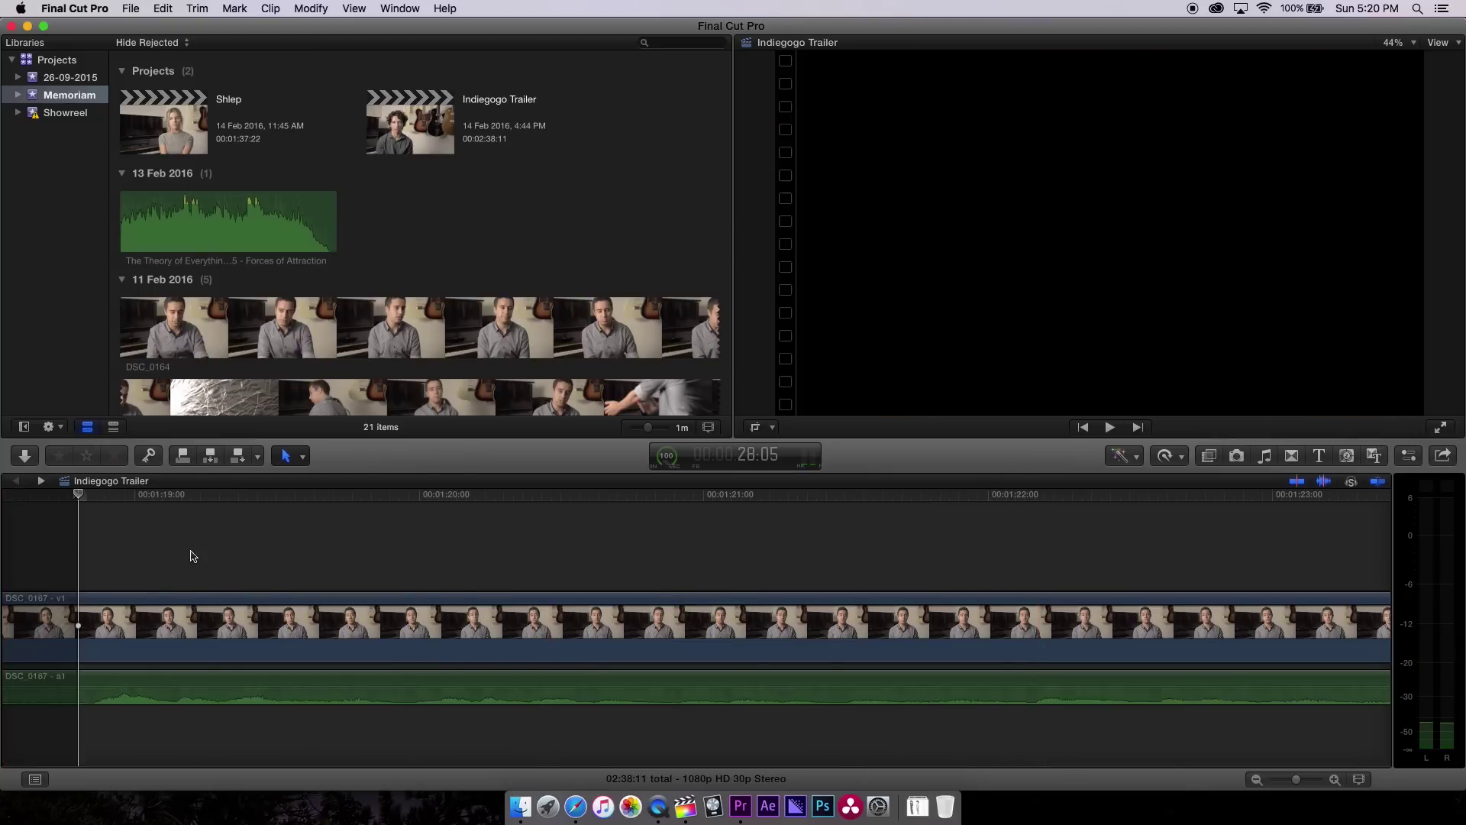
click(882, 532)
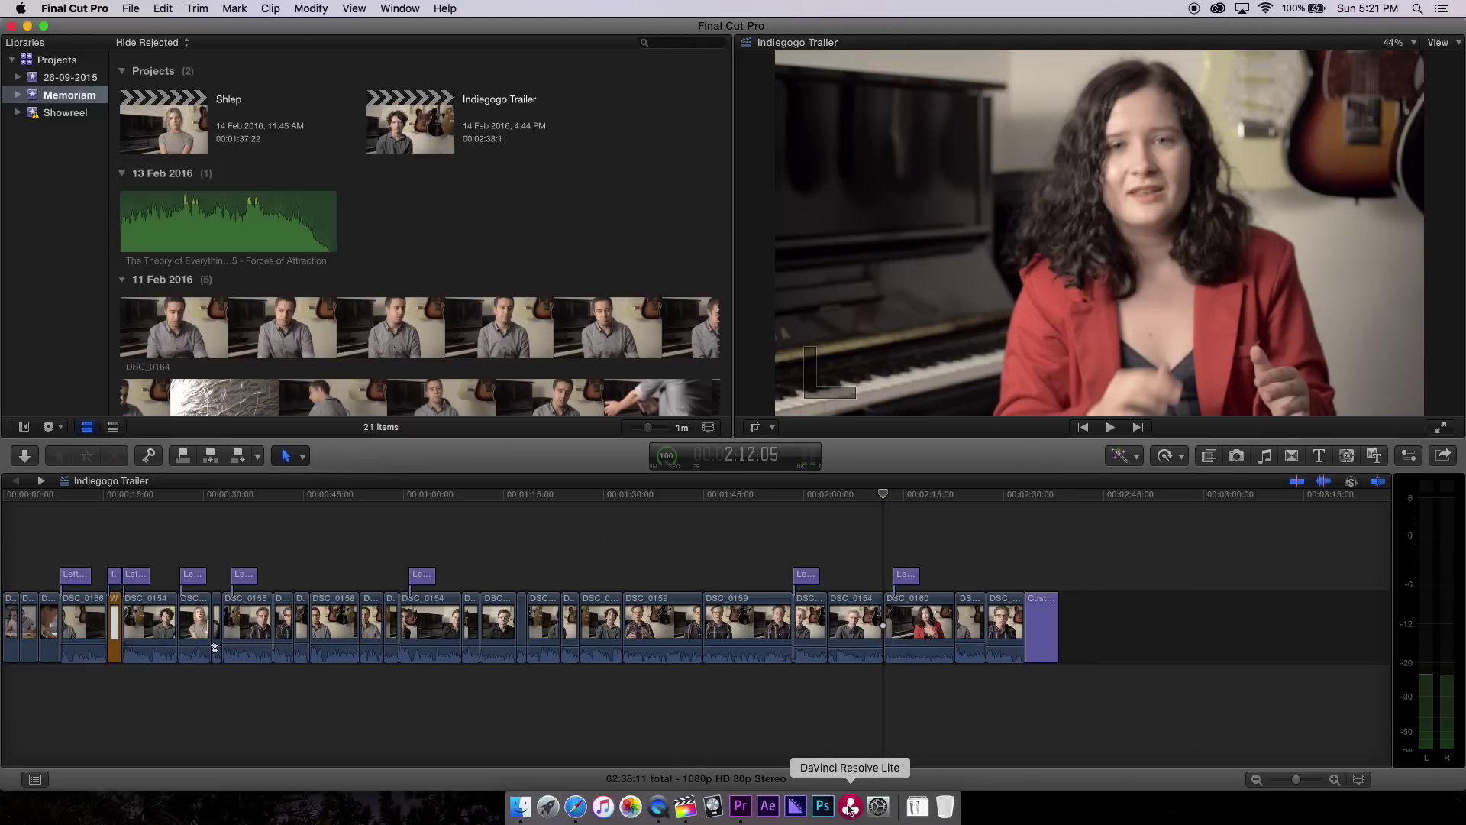
click(741, 807)
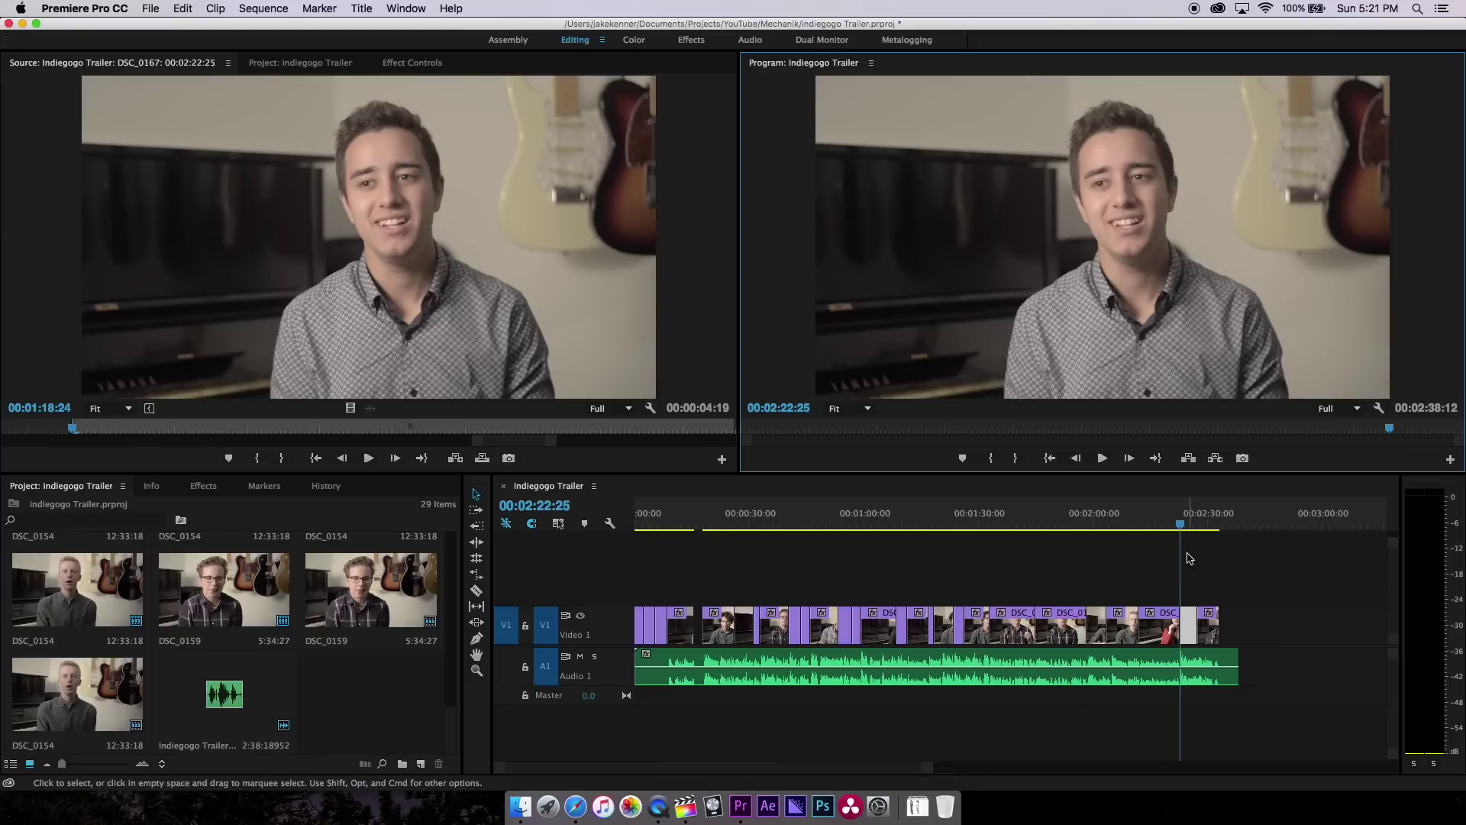
- Select all 29 project items except the audio file and the Indiegogo Trailer sequence
click(1118, 539)
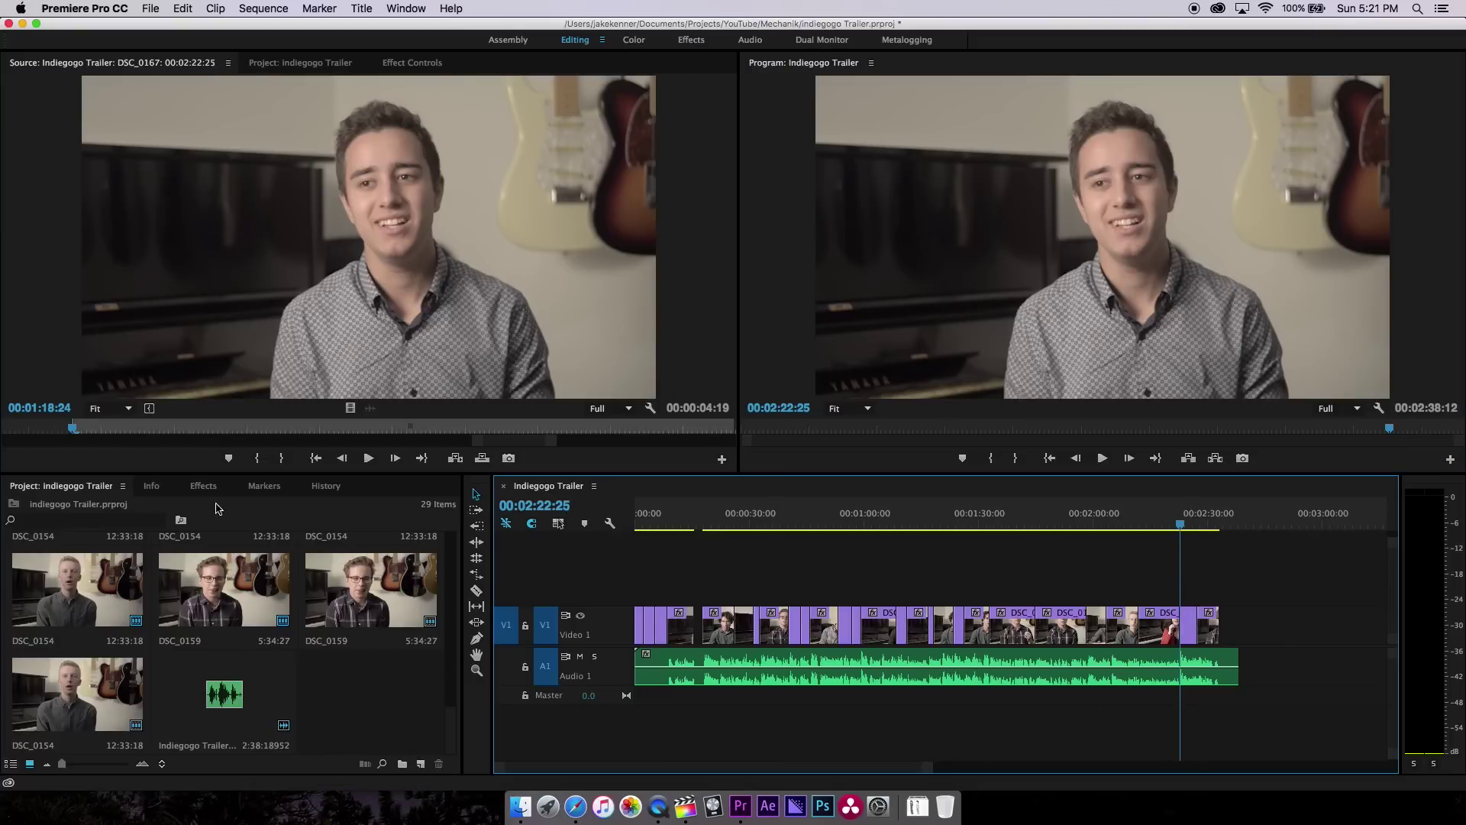
click(364, 649)
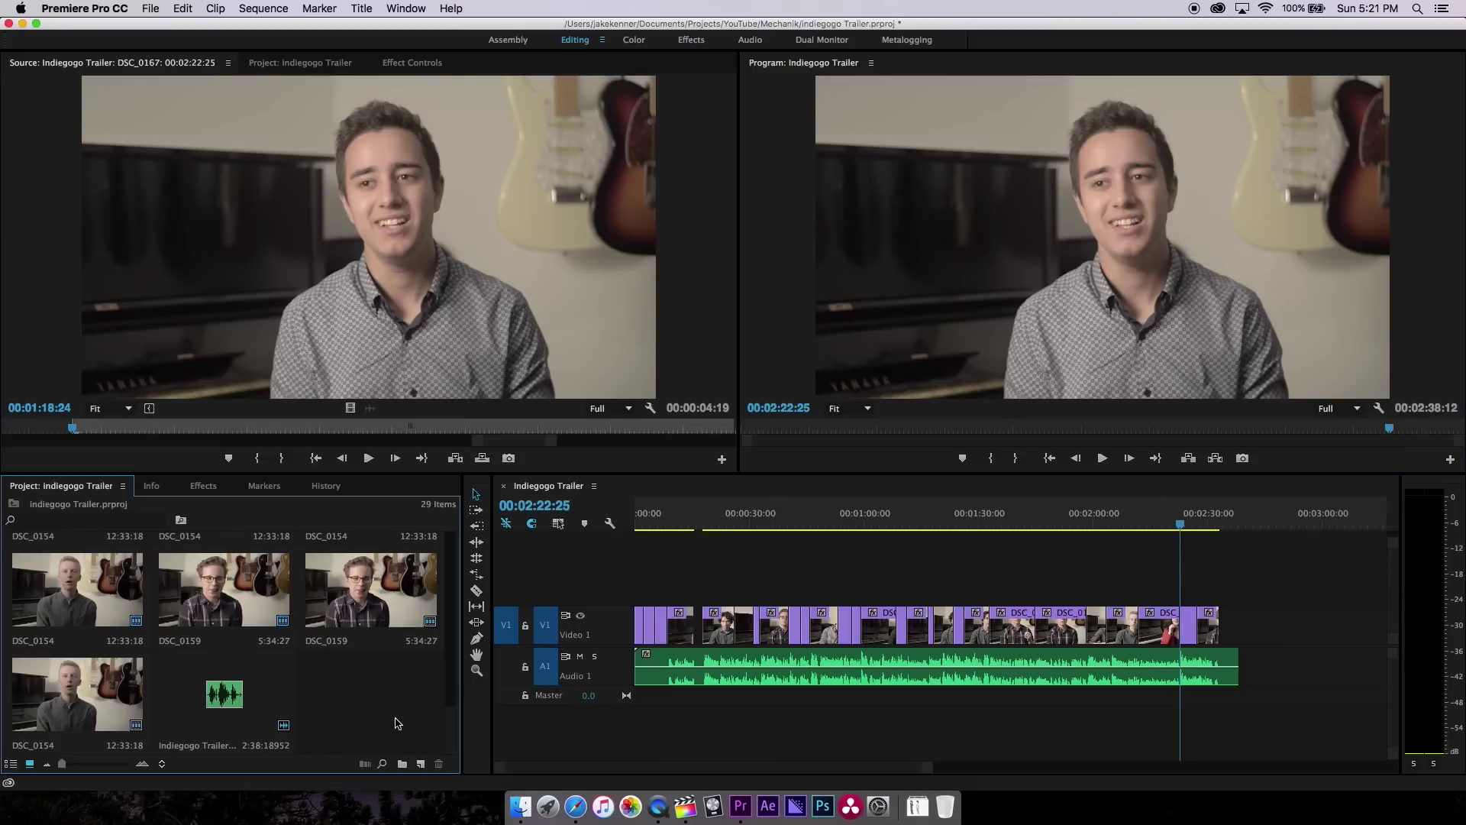
key(super+a)
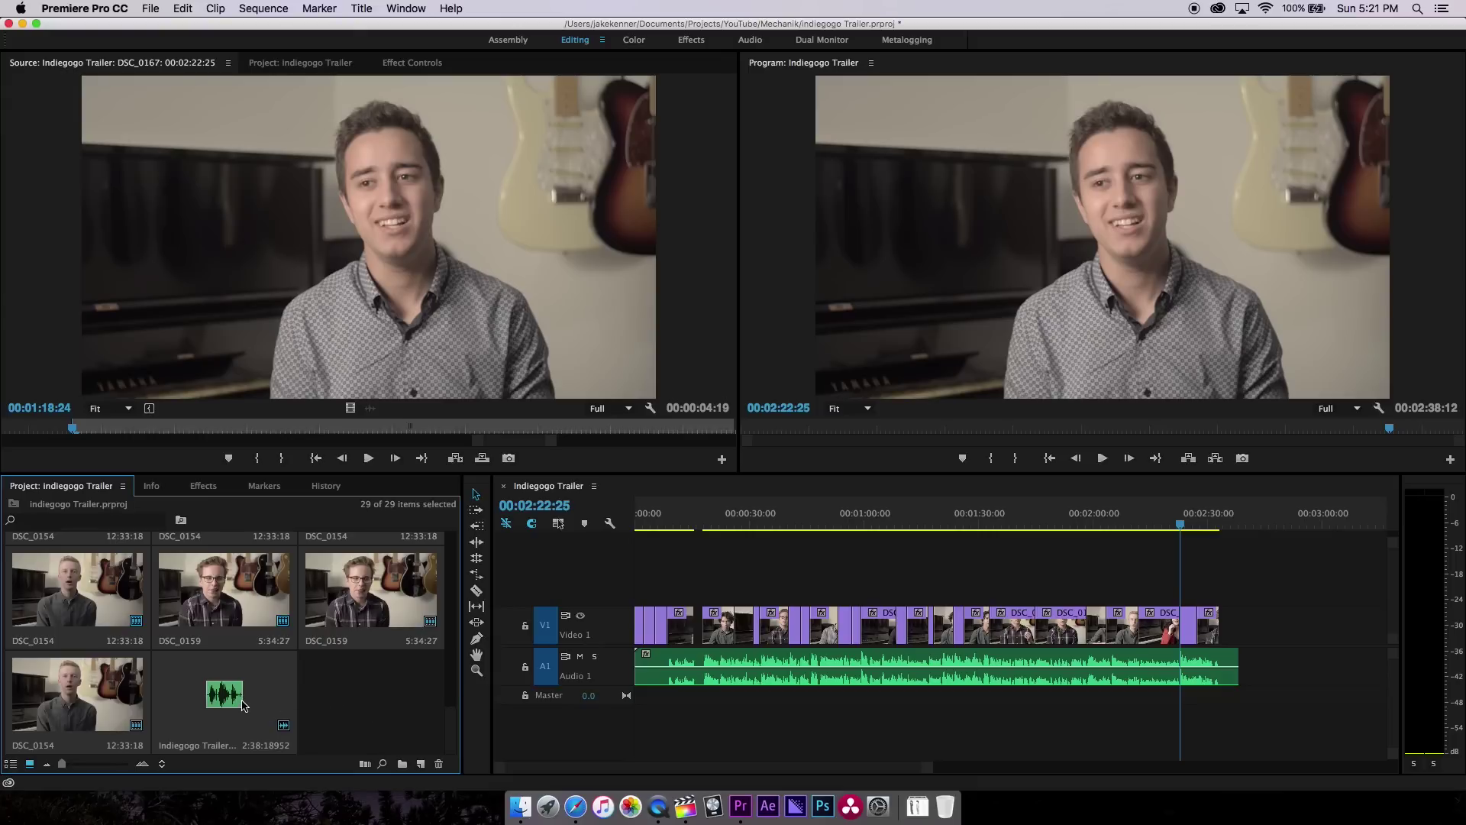
super+click(243, 704)
scroll(226, 652, up, 3)
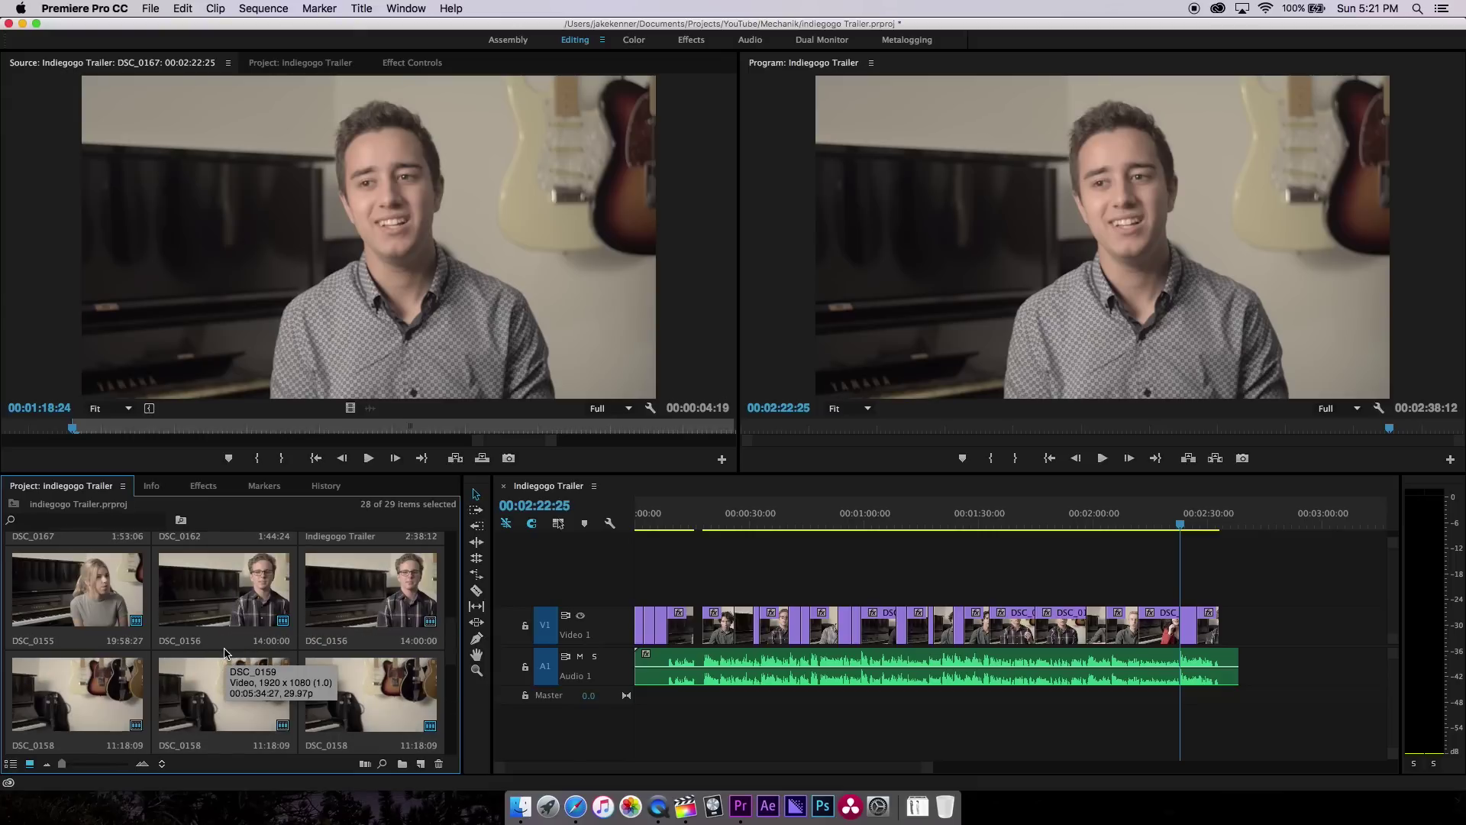
scroll(366, 676, up, 3)
super+click(383, 684)
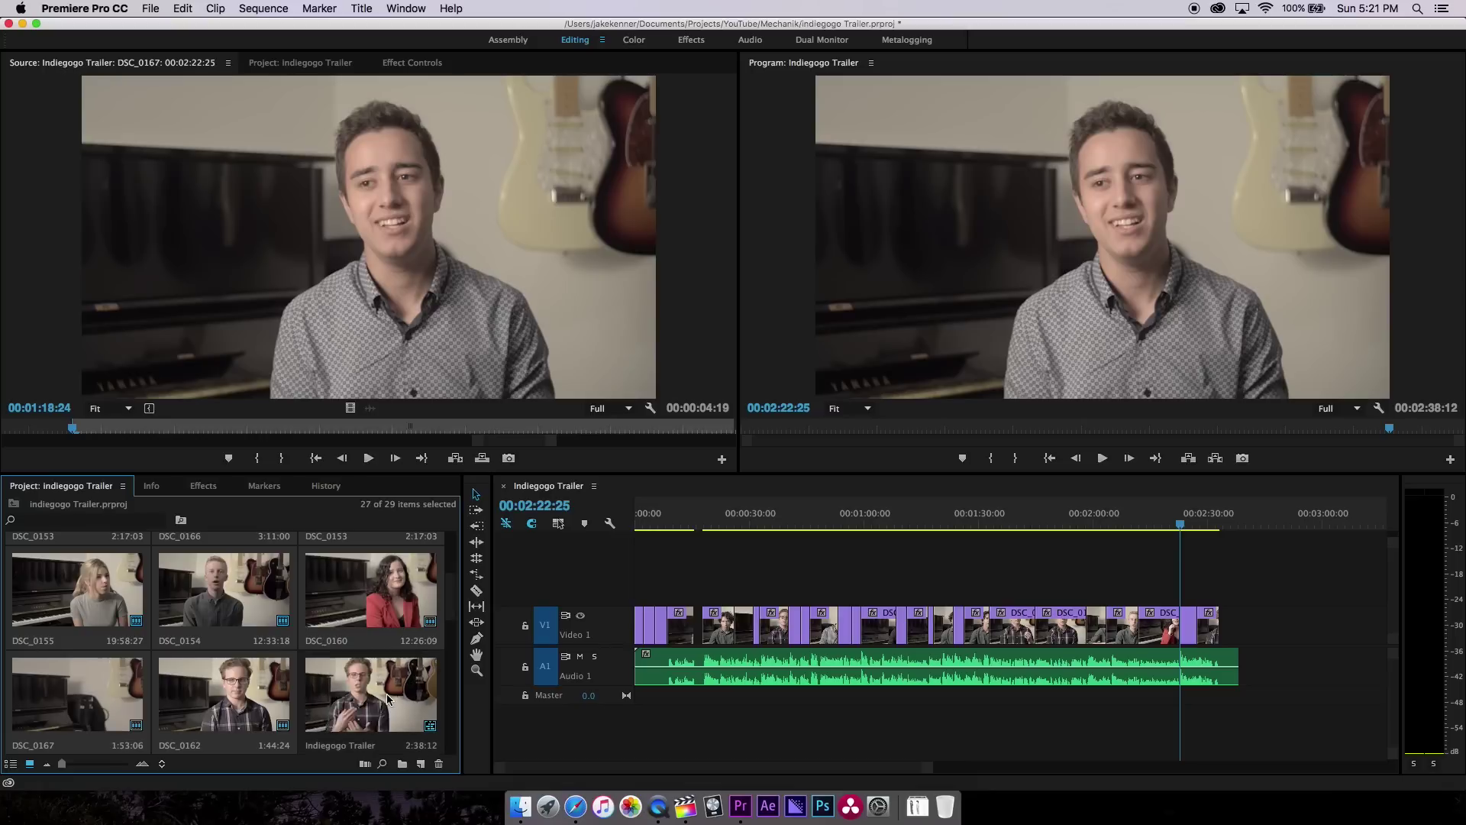
scroll(367, 687, down, 3)
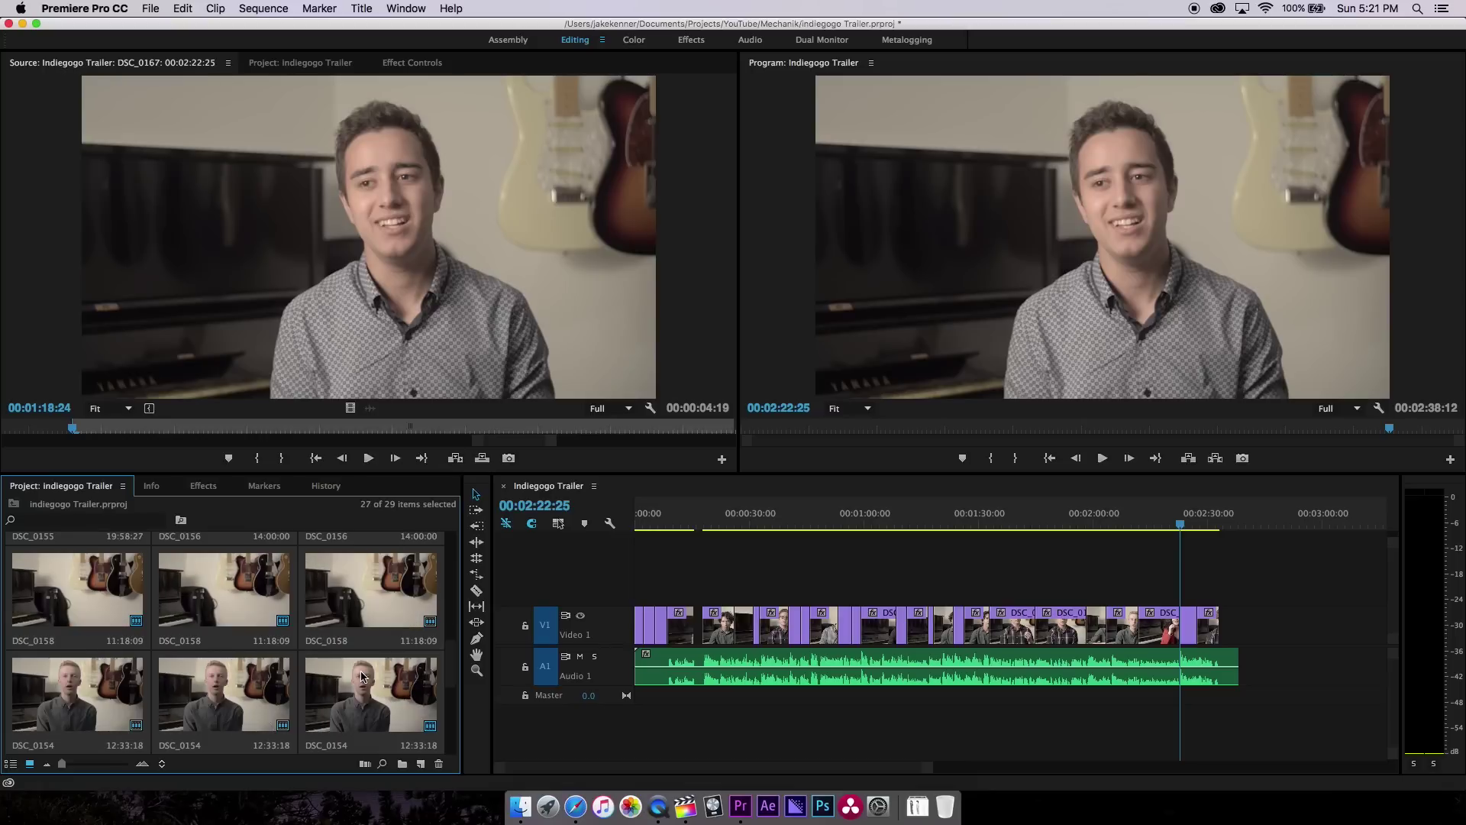
scroll(369, 672, up, 3)
- Interpret the selected clips' footage at an assumed 30 fps instead of 29.97
right_click(224, 601)
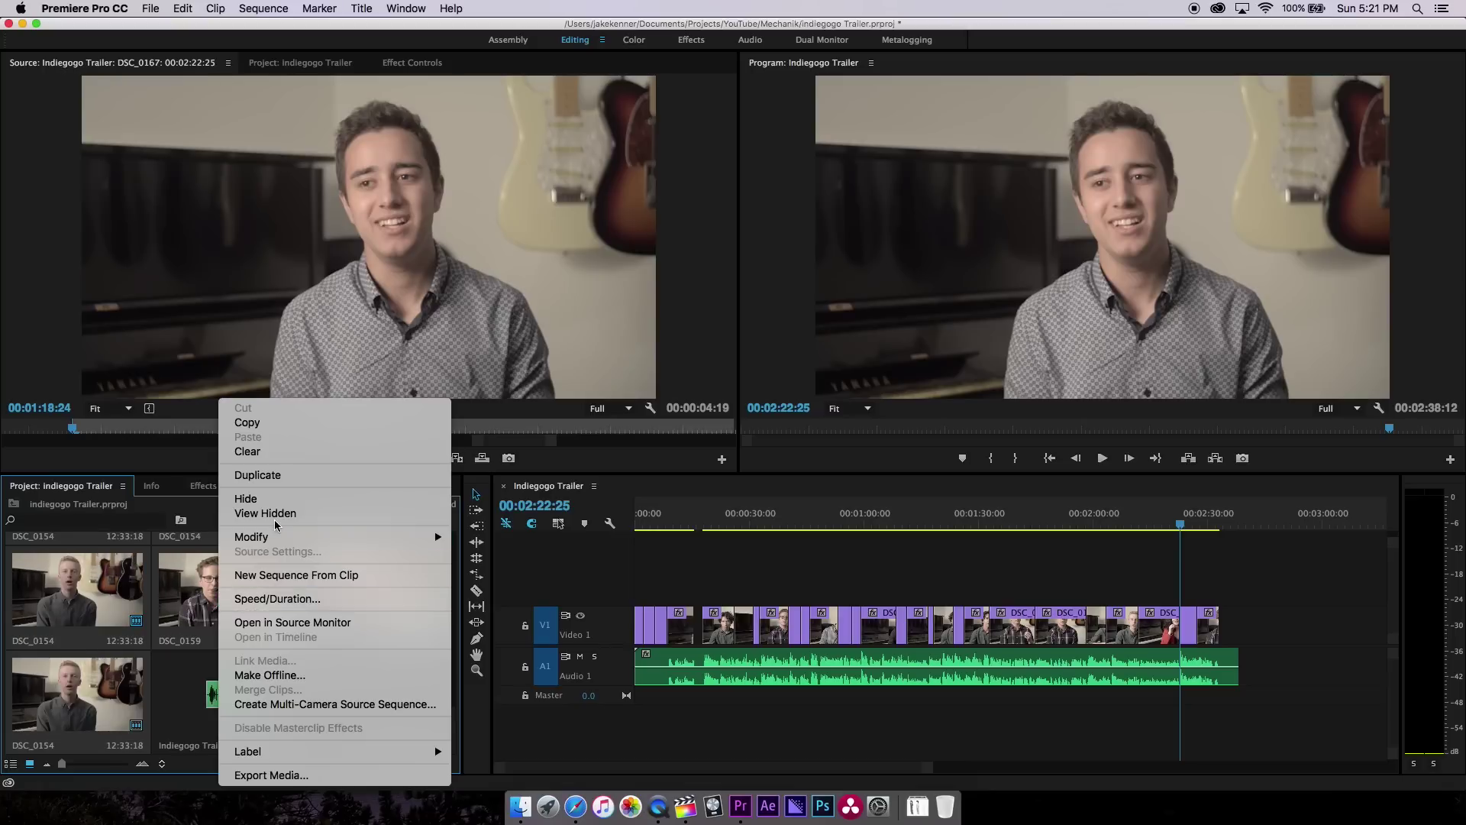
mouse_move(277, 542)
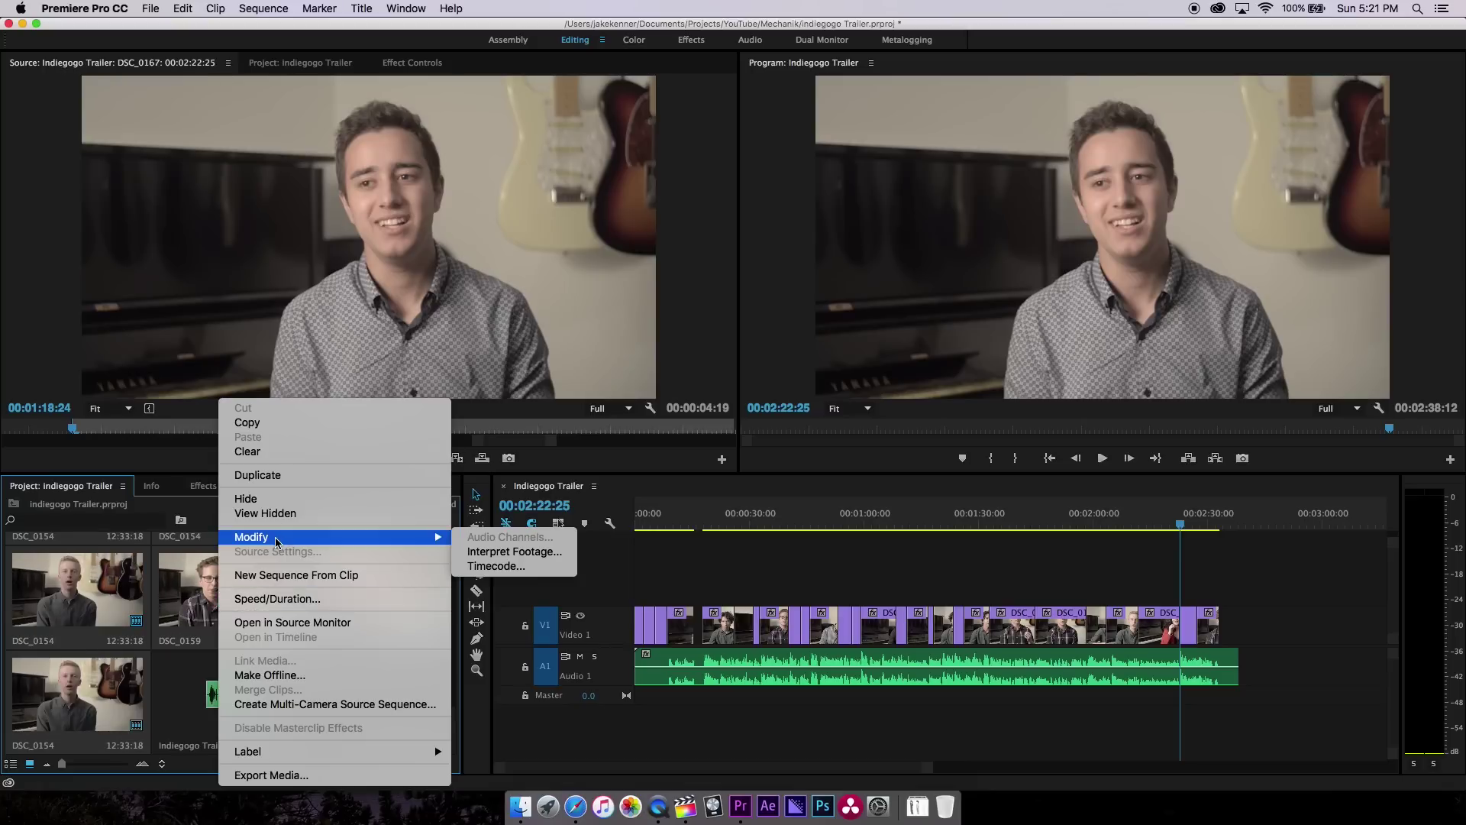
click(556, 553)
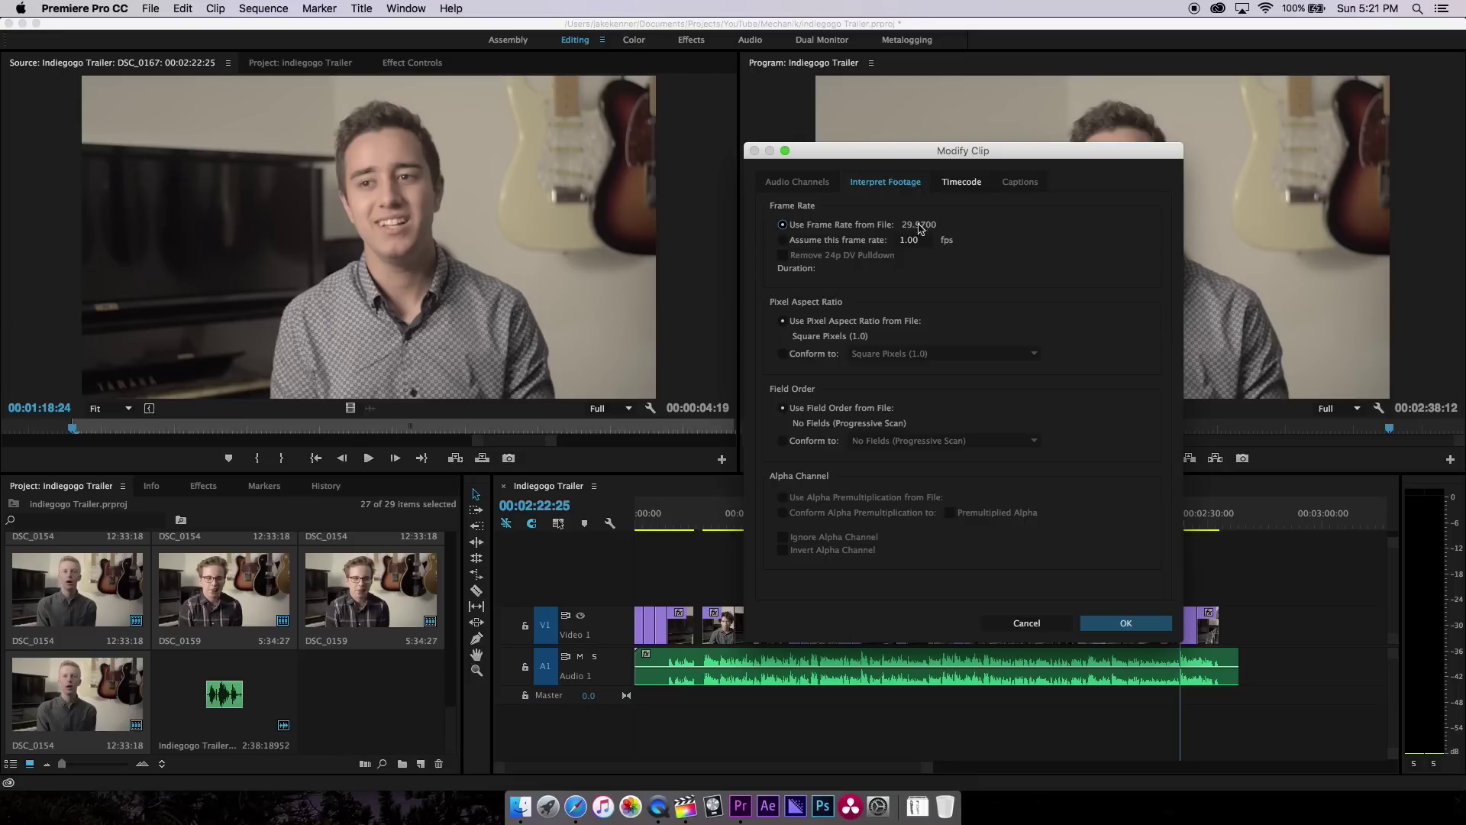
click(861, 241)
text(30)
click(1133, 627)
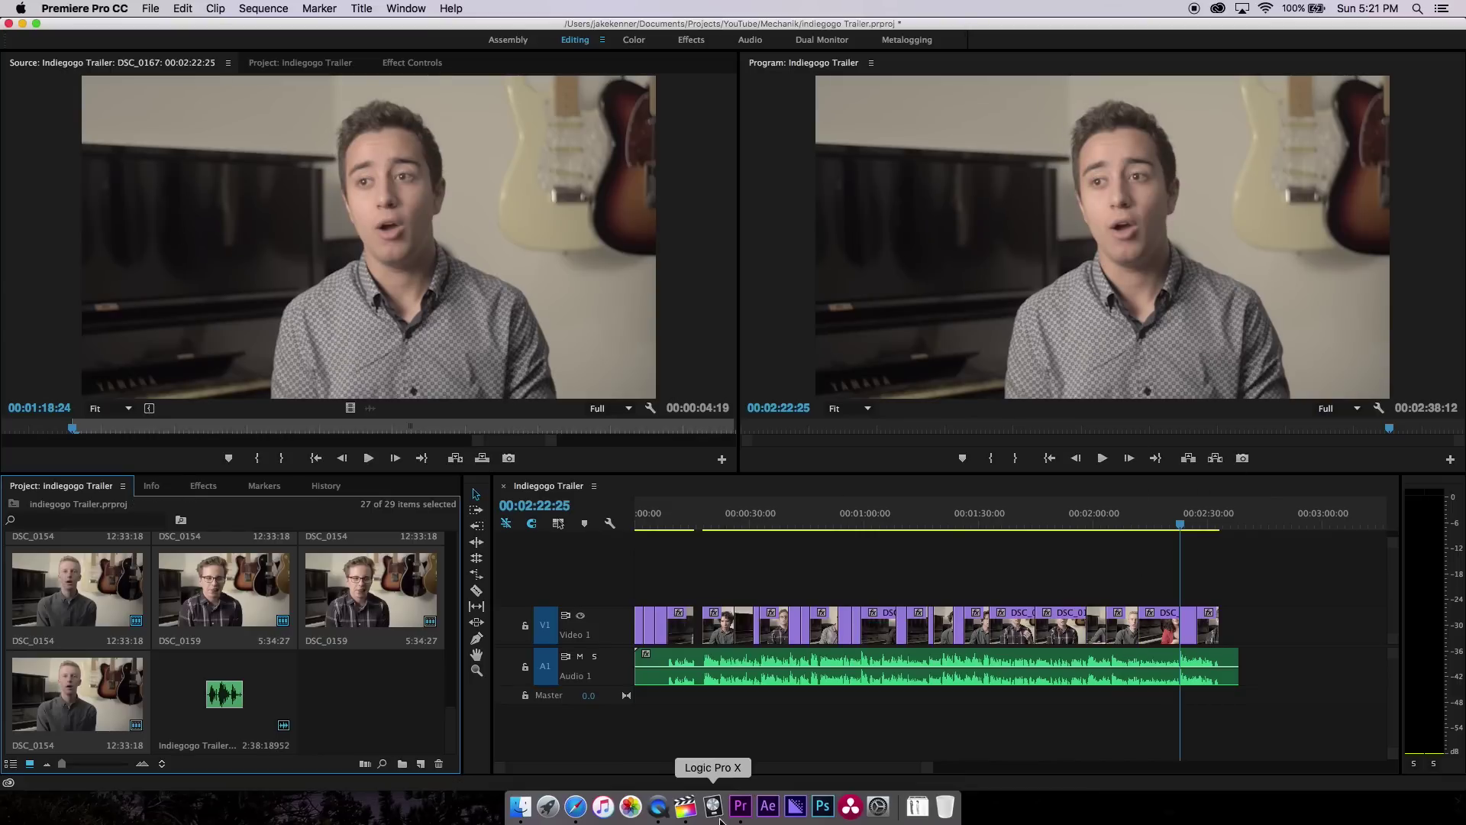
- After comparing with Final Cut Pro, play the sequence from 1:28:06 to check audio sync
click(686, 808)
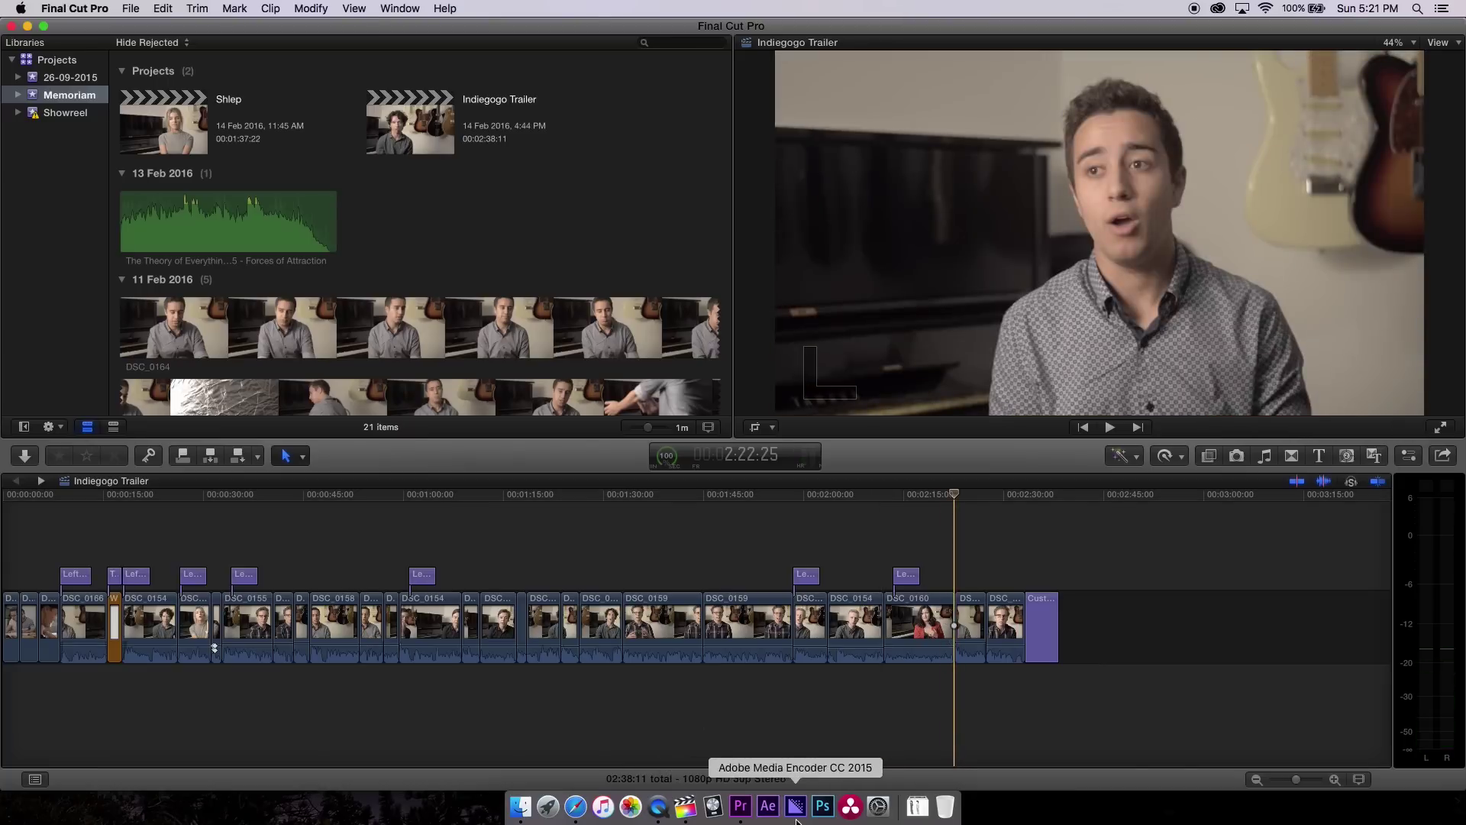
click(749, 812)
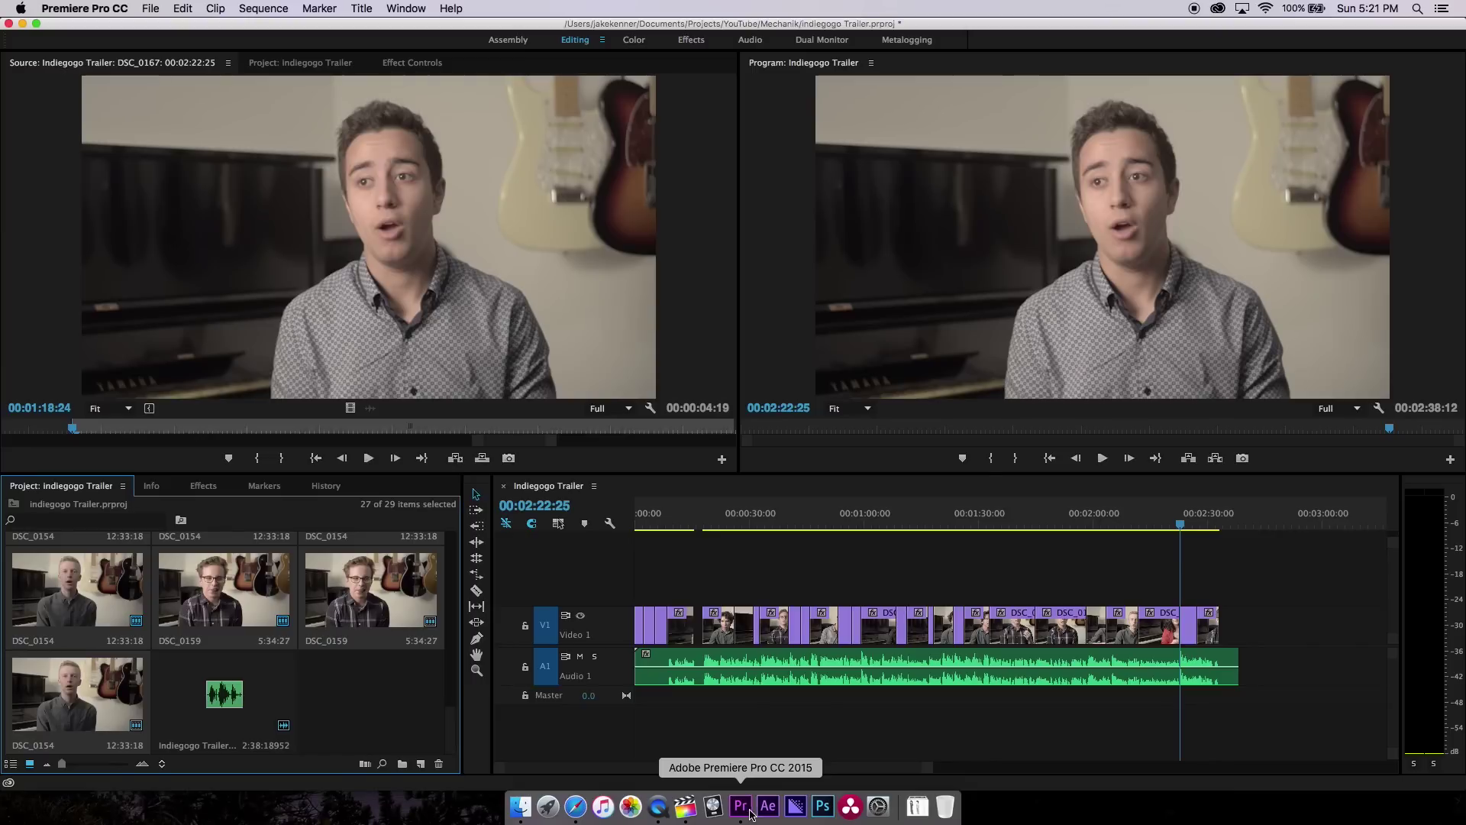
click(997, 529)
click(973, 521)
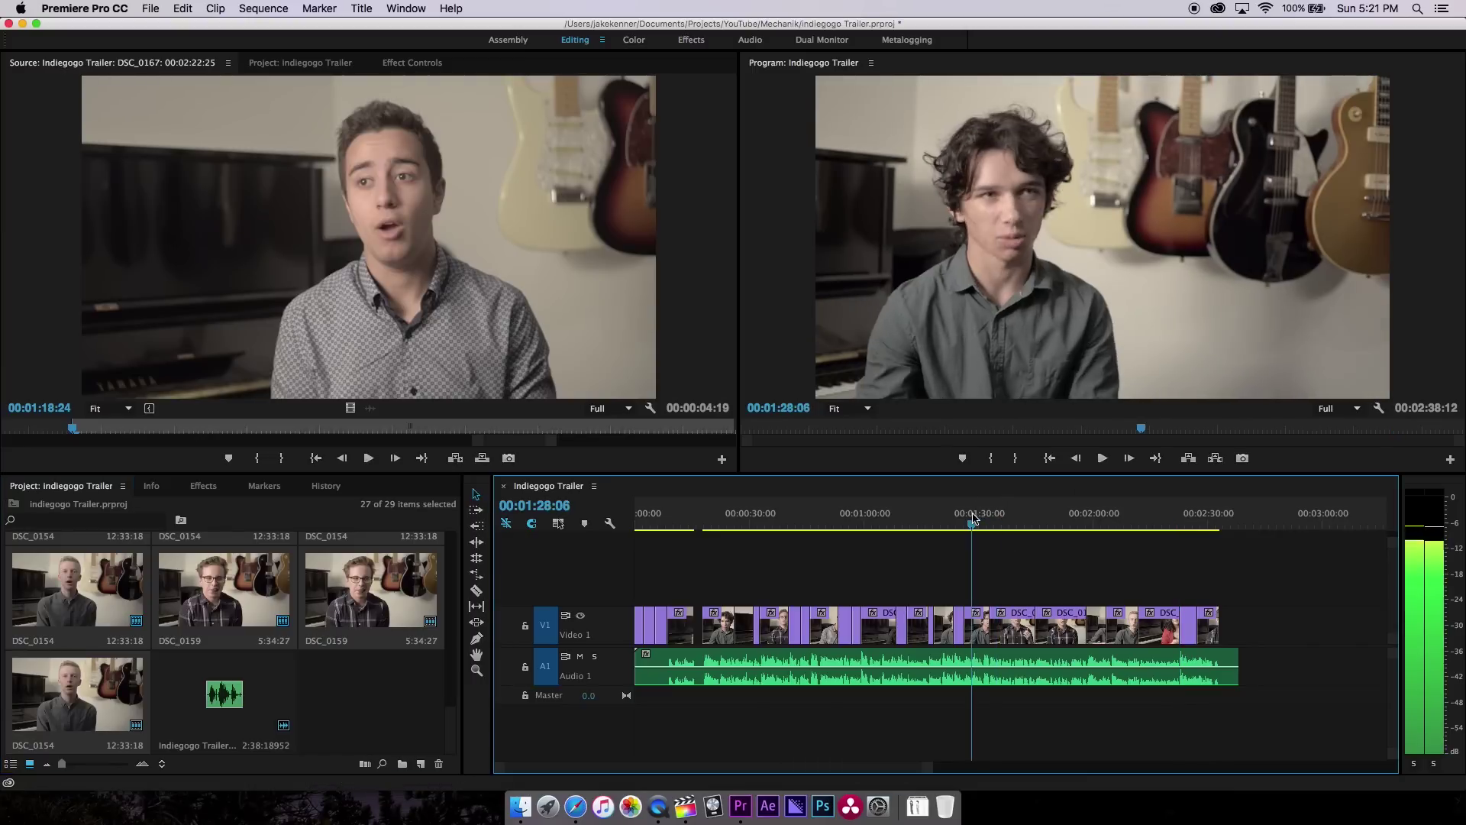
key(space)
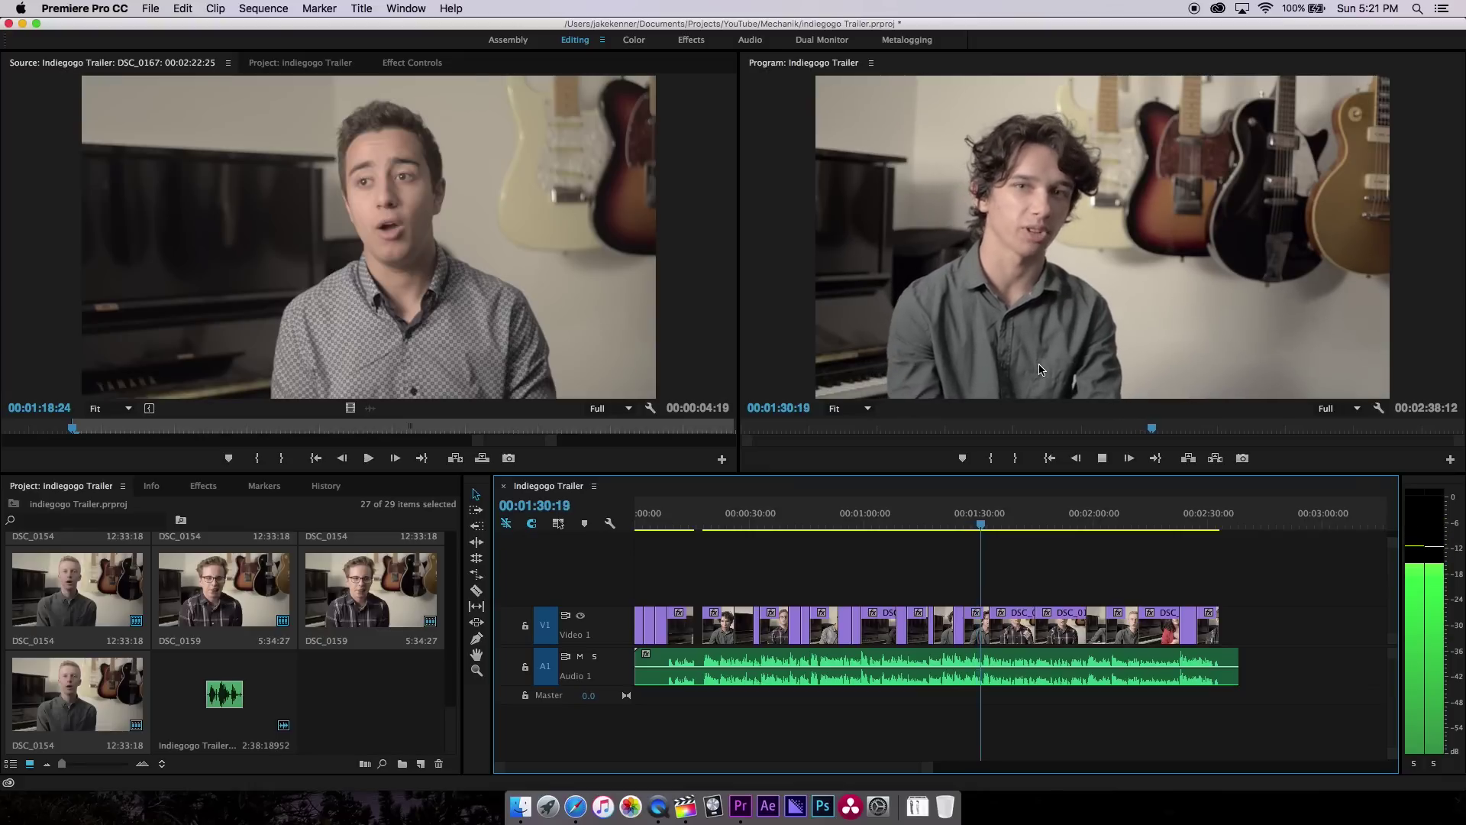
key(space)
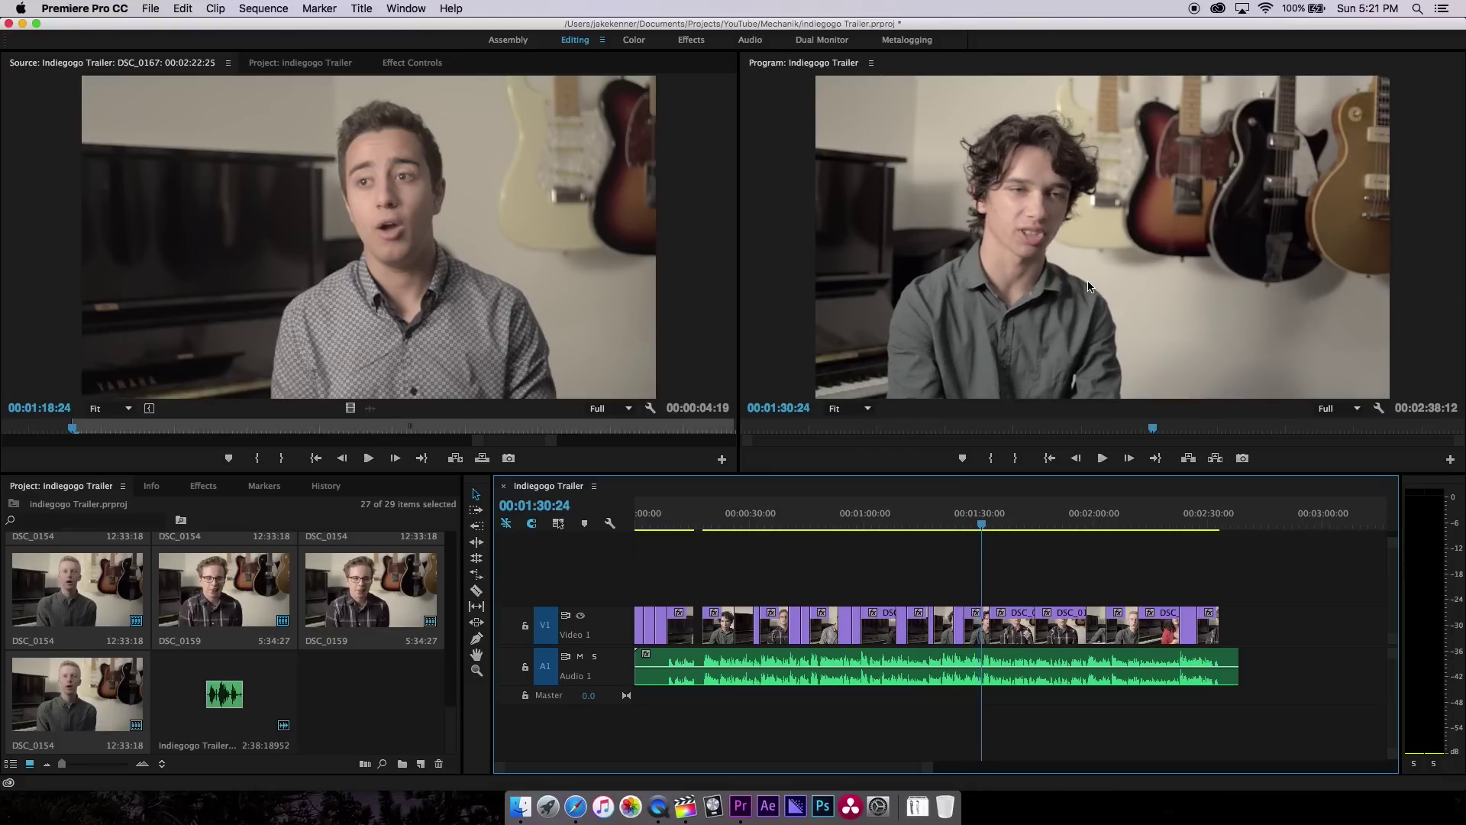
- Move the playhead back to 00:00:19:06 and clear the project item selection
click(730, 522)
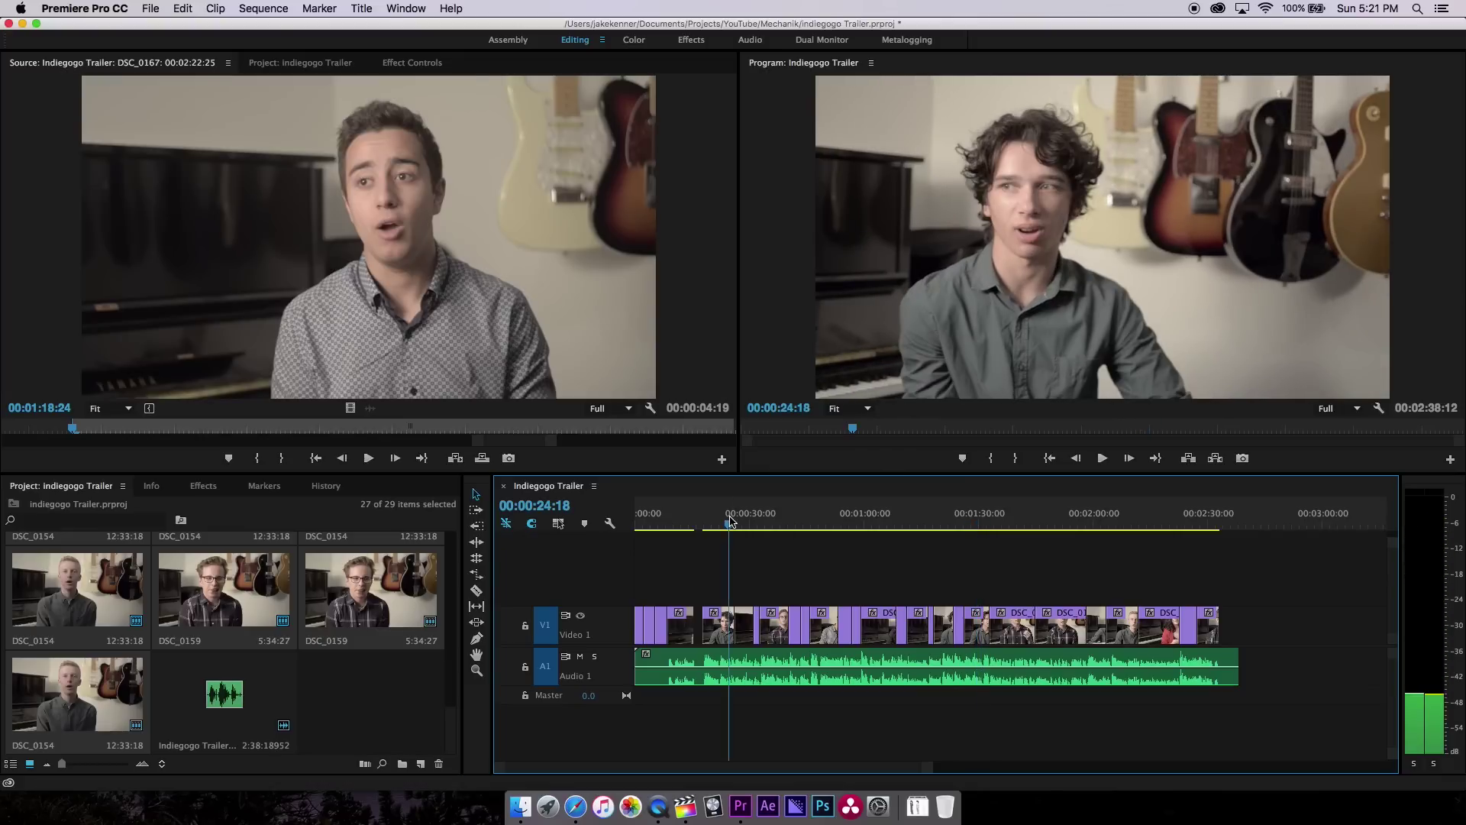
drag(729, 522, 708, 522)
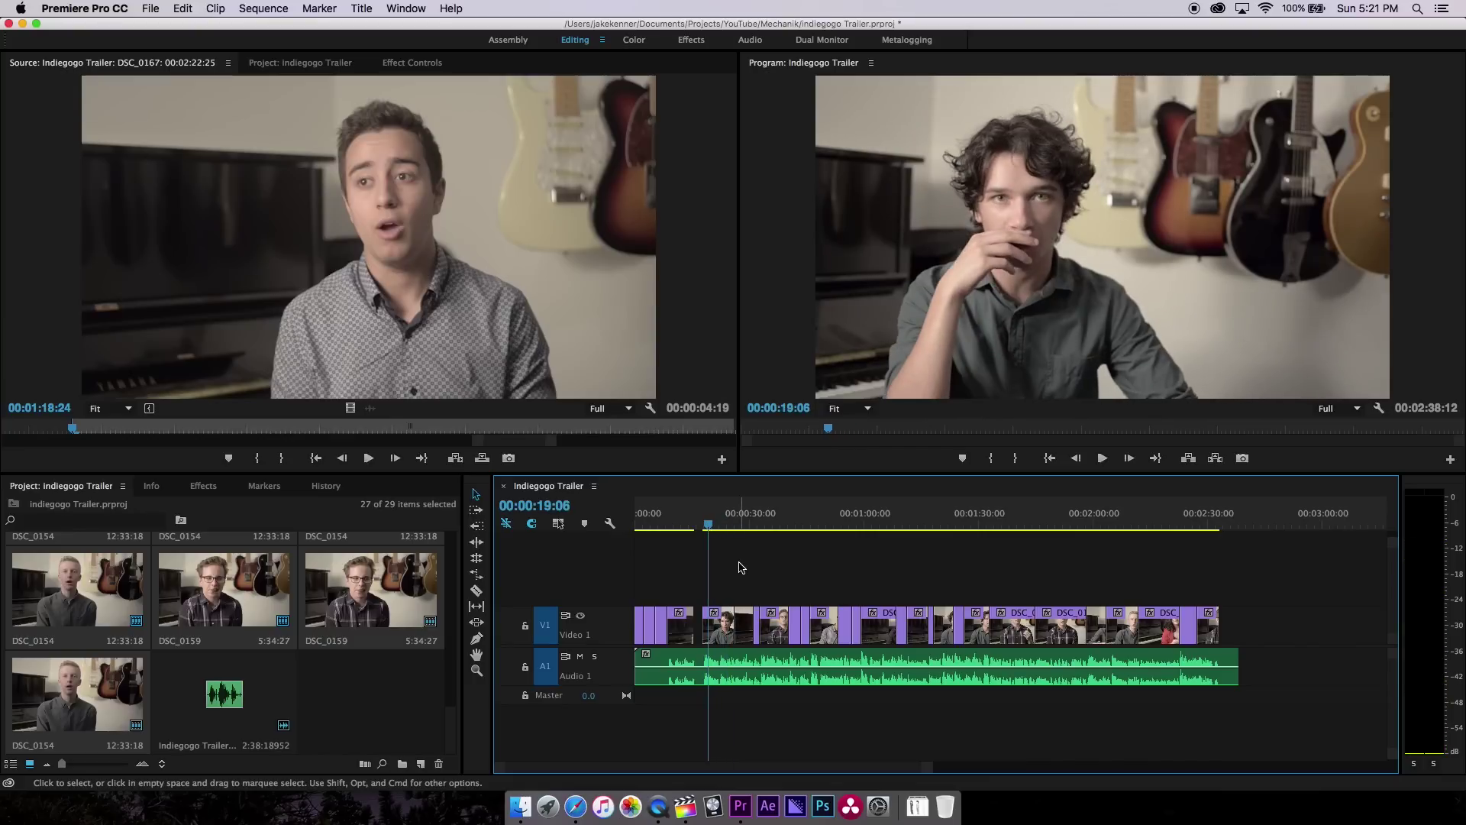
click(428, 661)
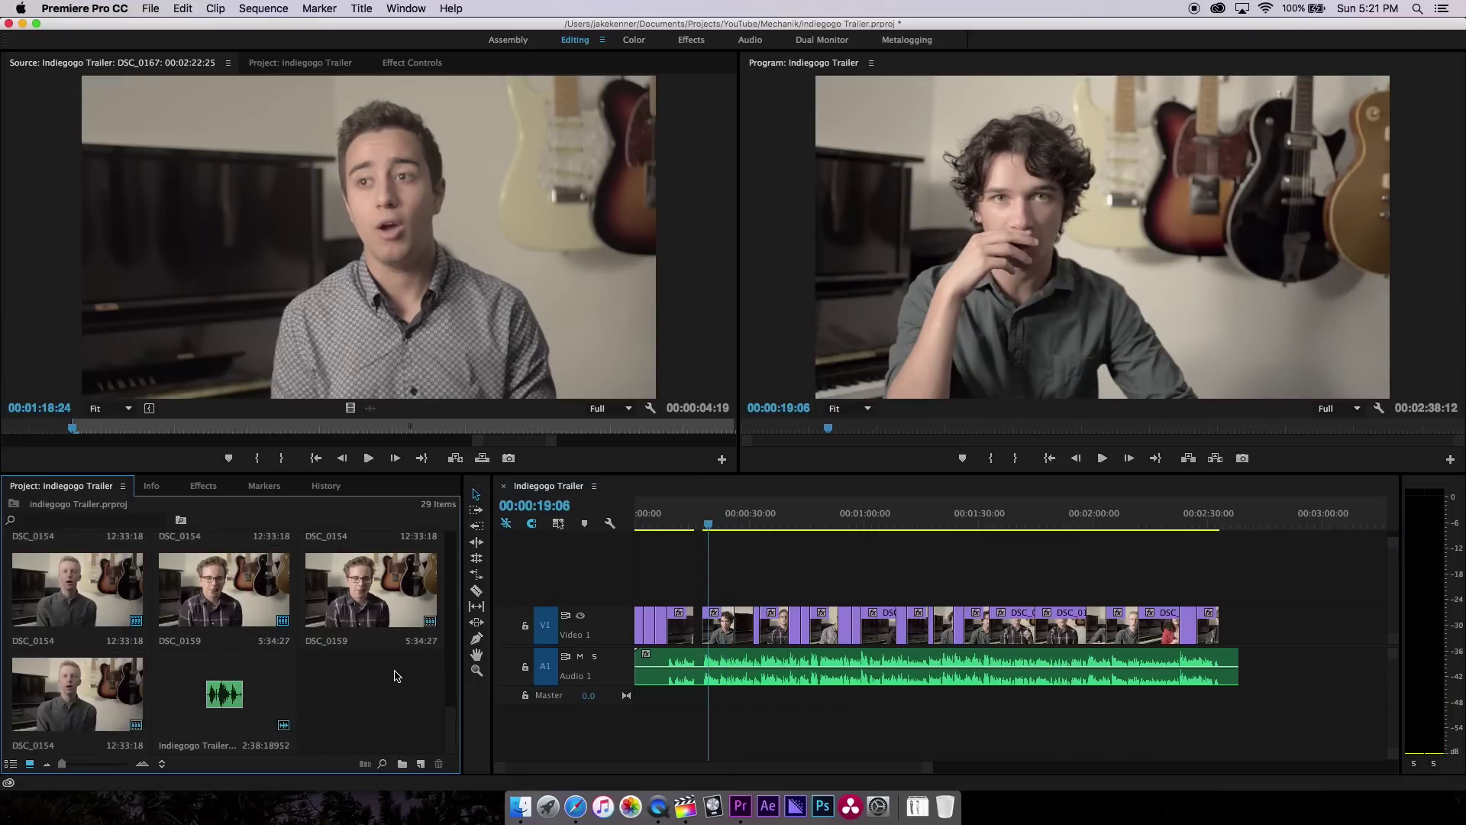
right_click(714, 619)
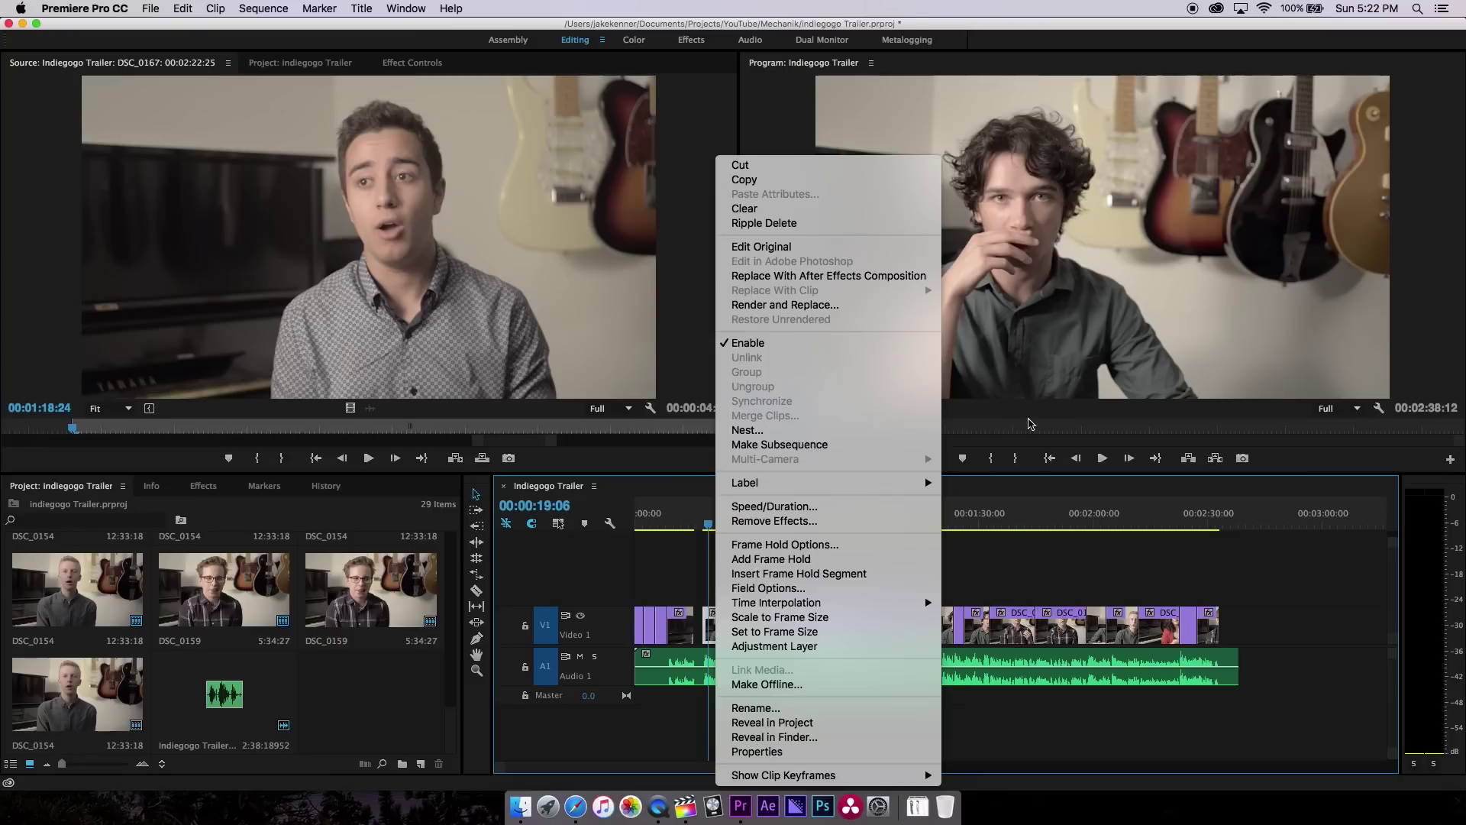
click(1029, 423)
click(1031, 416)
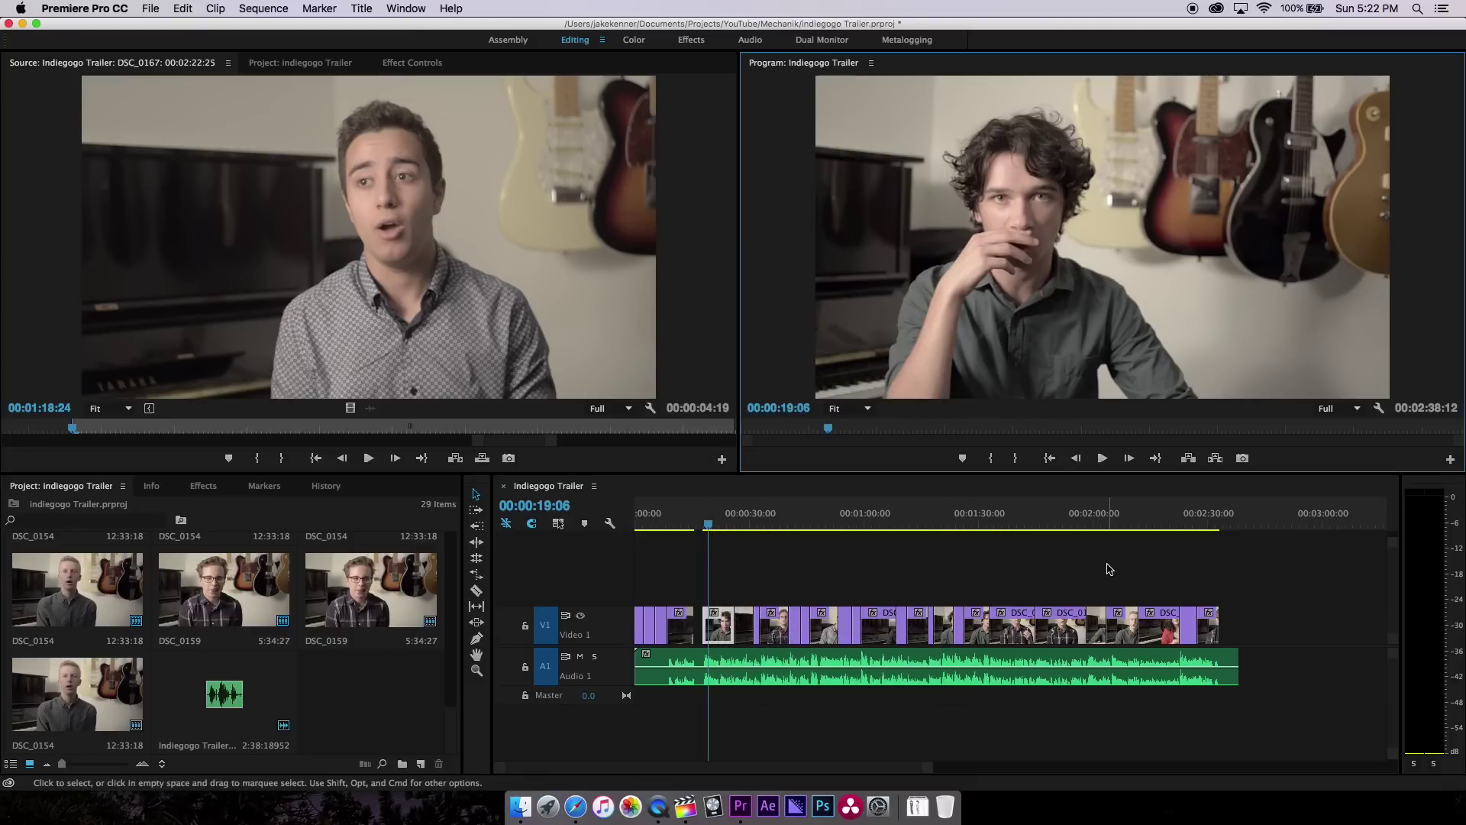